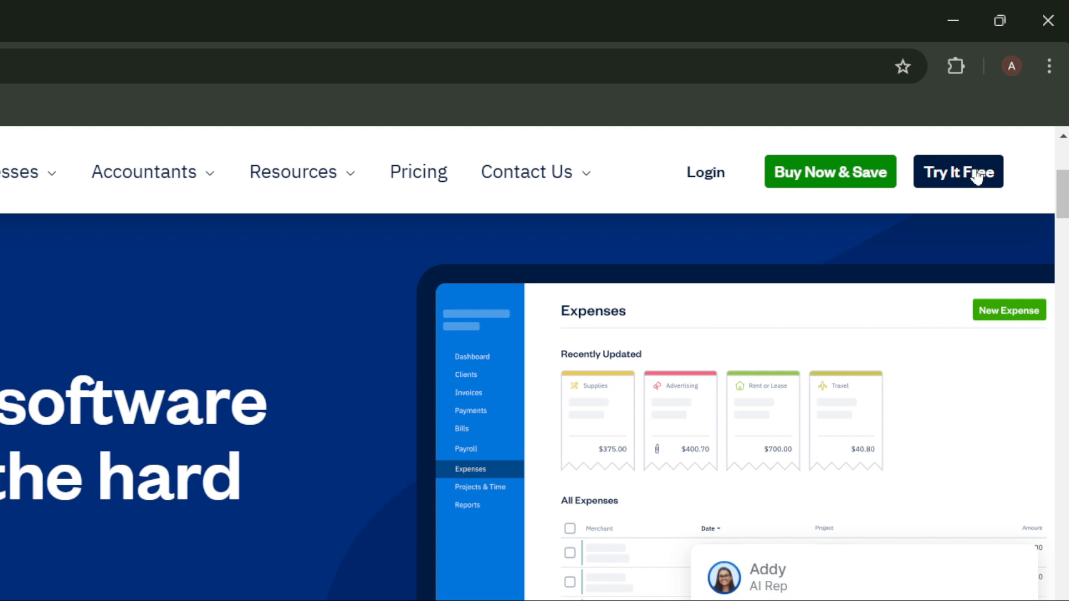
Start a FreshBooks free trial and choose to sign up with a Google account.
left_click(975, 174)
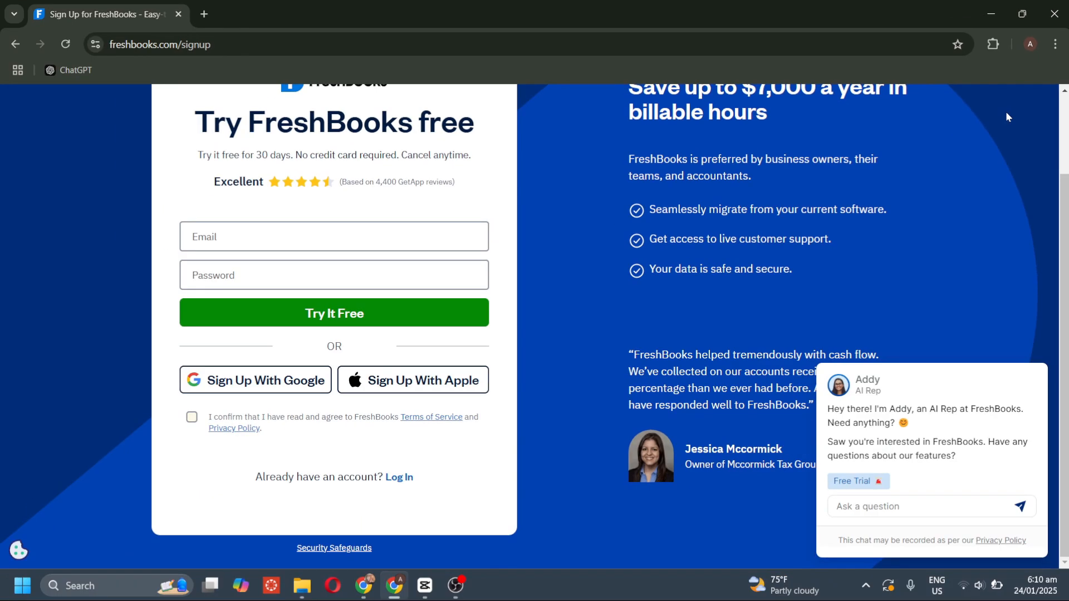
scroll(529, 211, "up", 1)
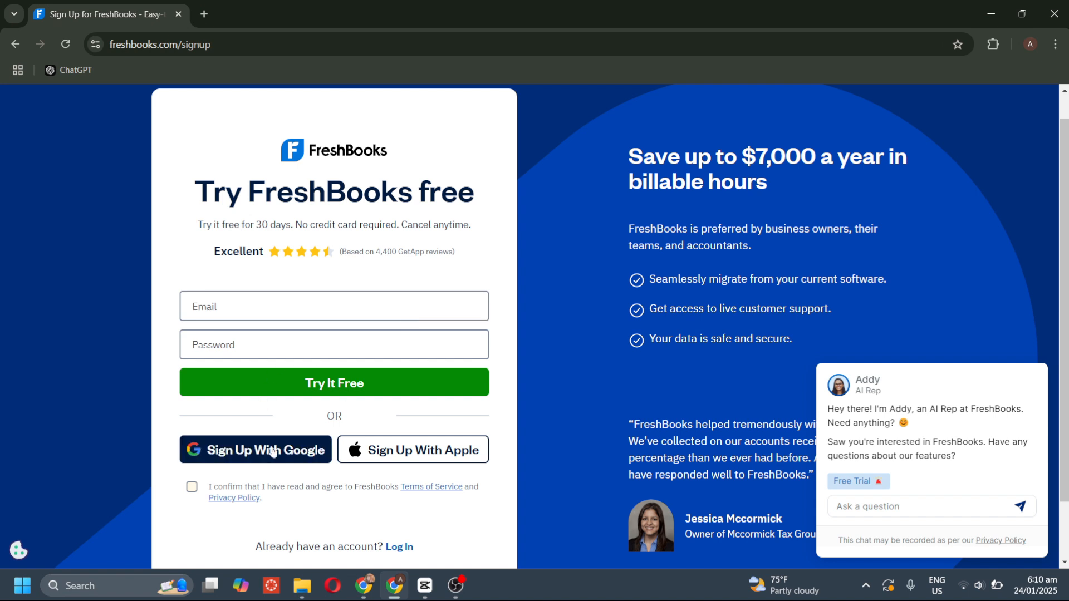
scroll(401, 454, "down", 1)
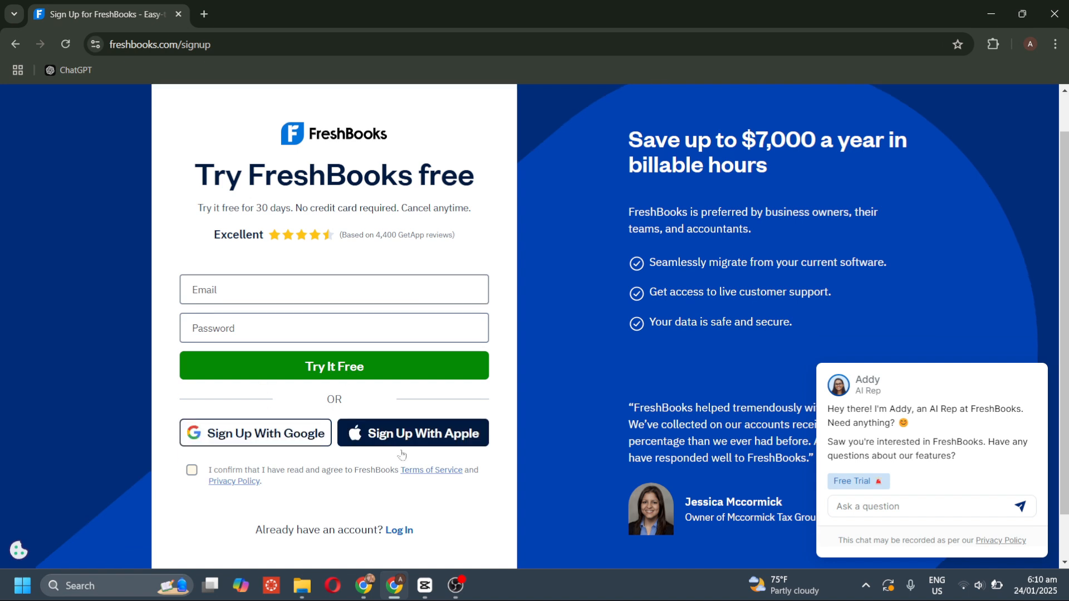
left_click(285, 406)
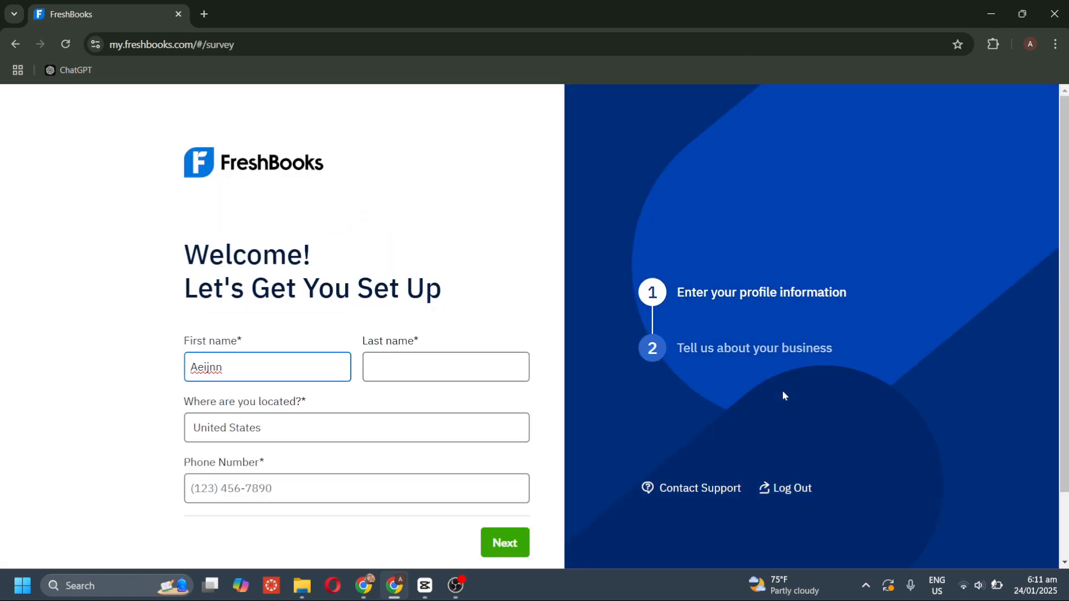
Enter the user's last name and keep the location as United States.
scroll(384, 326, "down", 2)
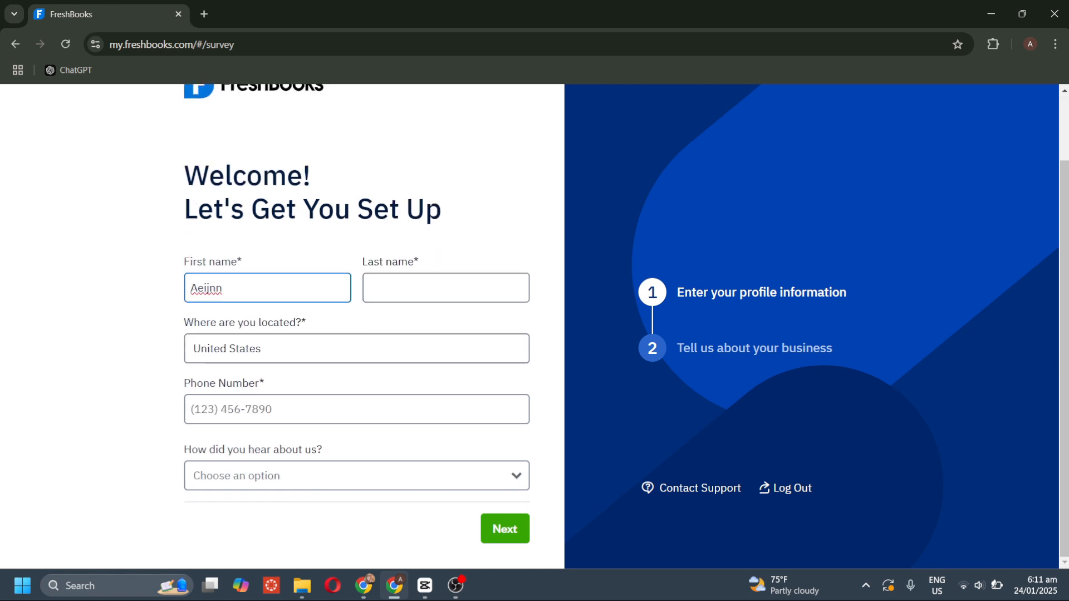
left_click(412, 287)
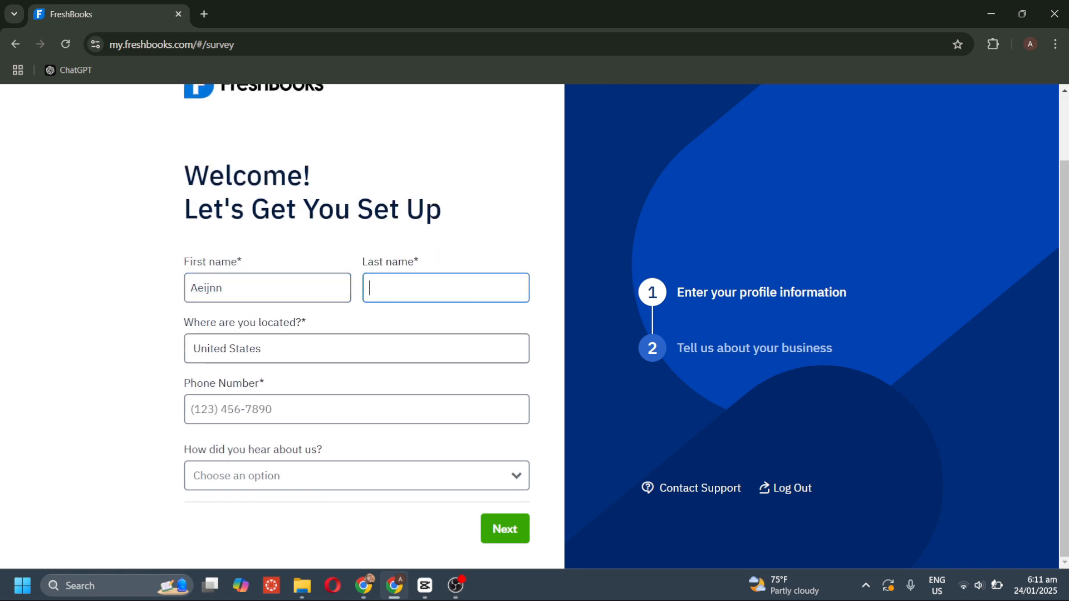
type("Chan")
left_click(334, 349)
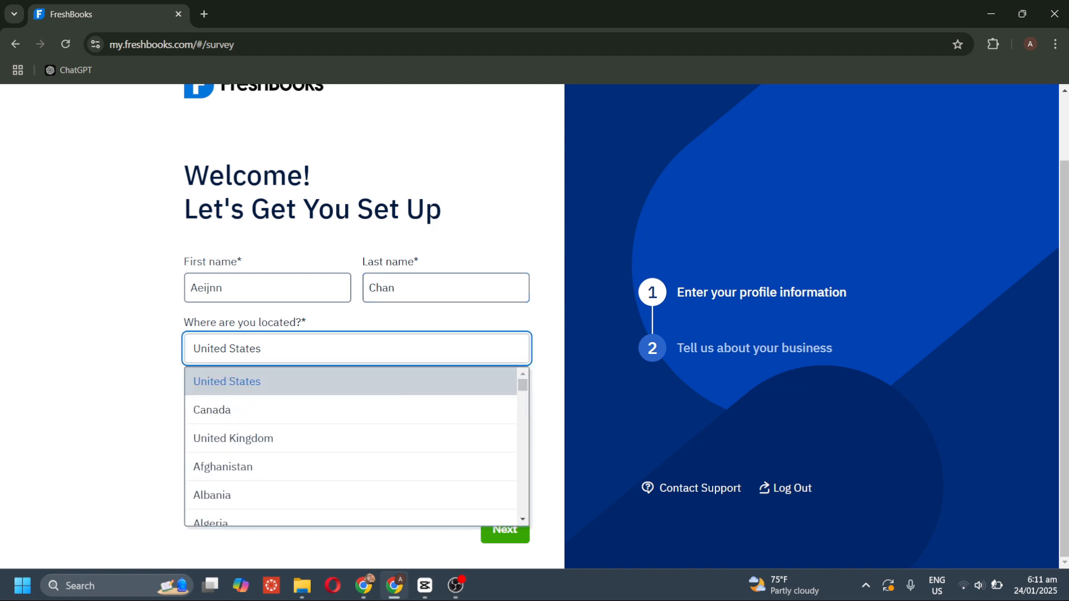
scroll(299, 473, "down", 1)
scroll(299, 473, "down", 20)
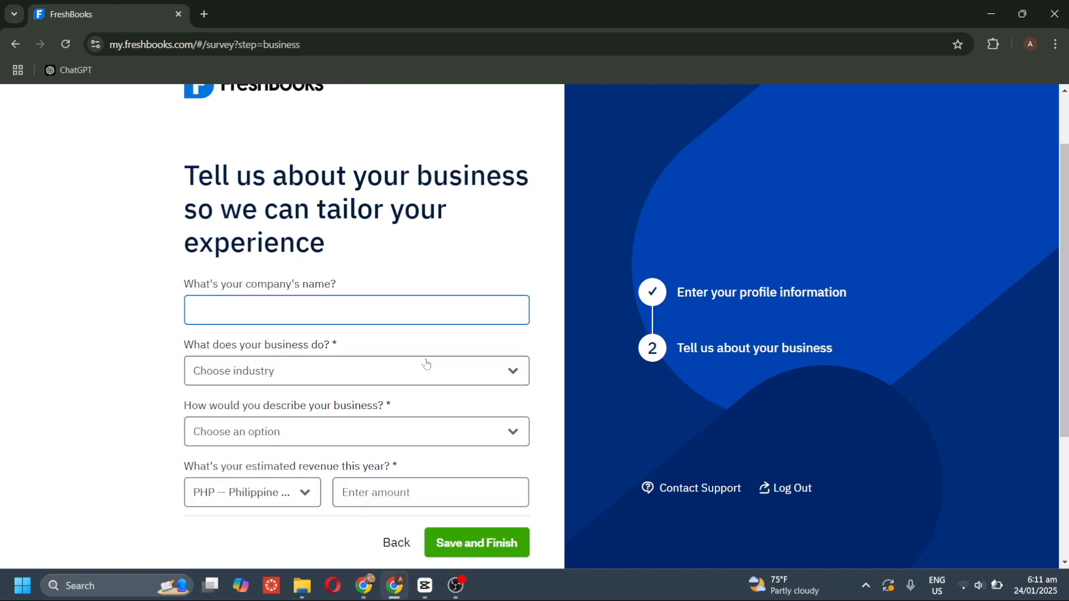
Enter the company name, set industry to Arts and Entertainment and business type to part-time income.
type("Ajin")
left_click(427, 364)
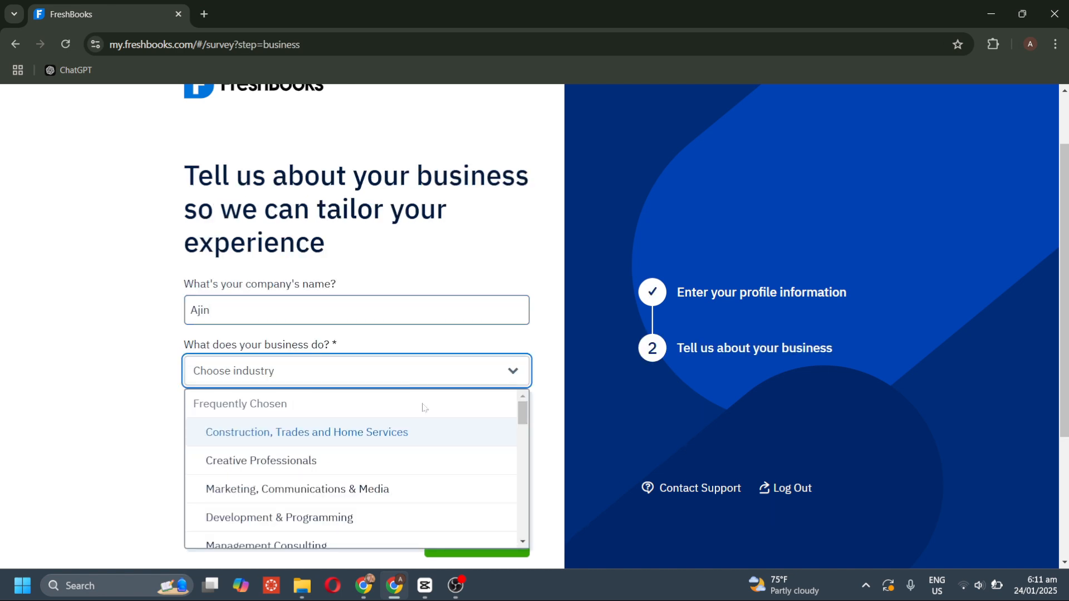
scroll(453, 495, "down", 1)
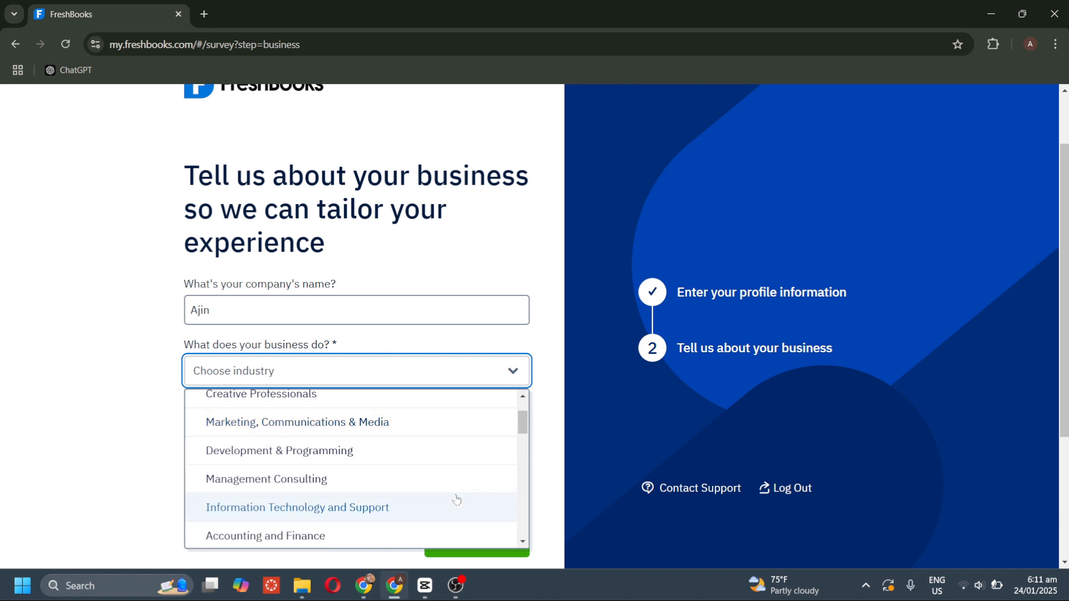
scroll(443, 512, "down", 3)
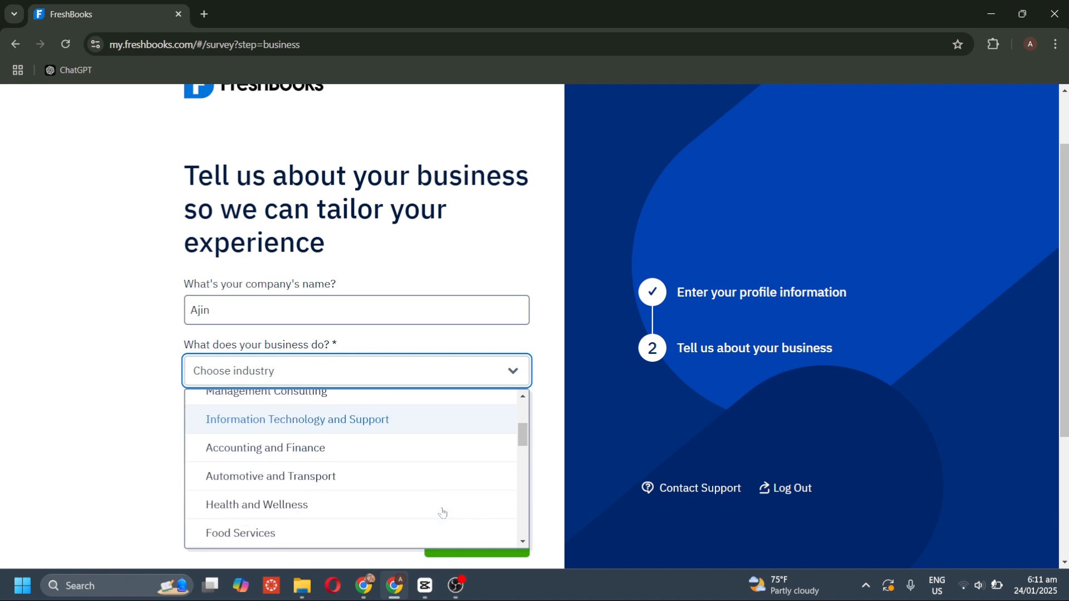
scroll(443, 512, "down", 3)
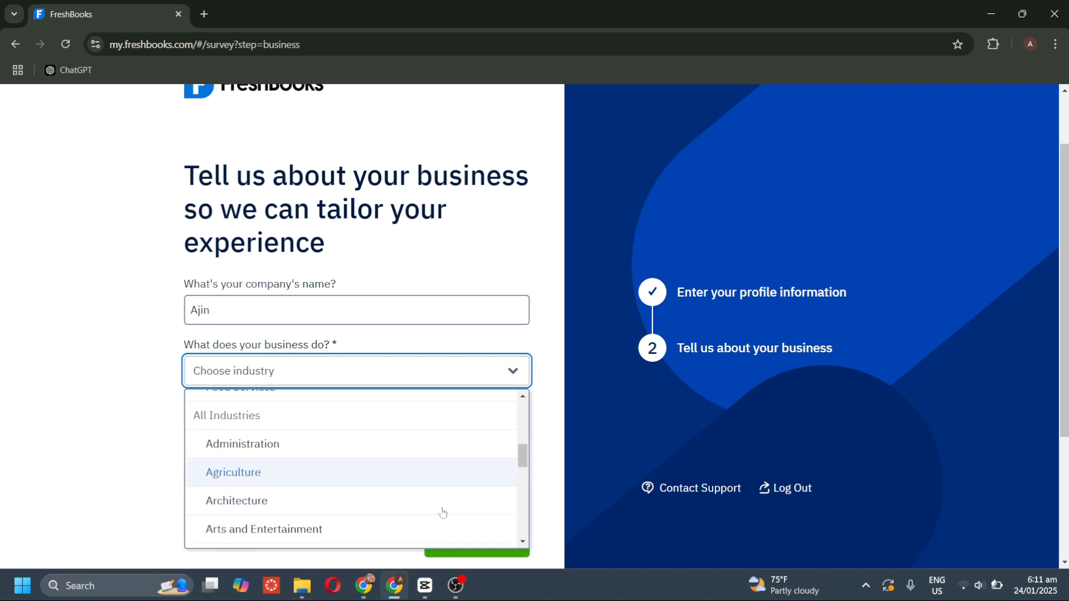
scroll(442, 512, "down", 1)
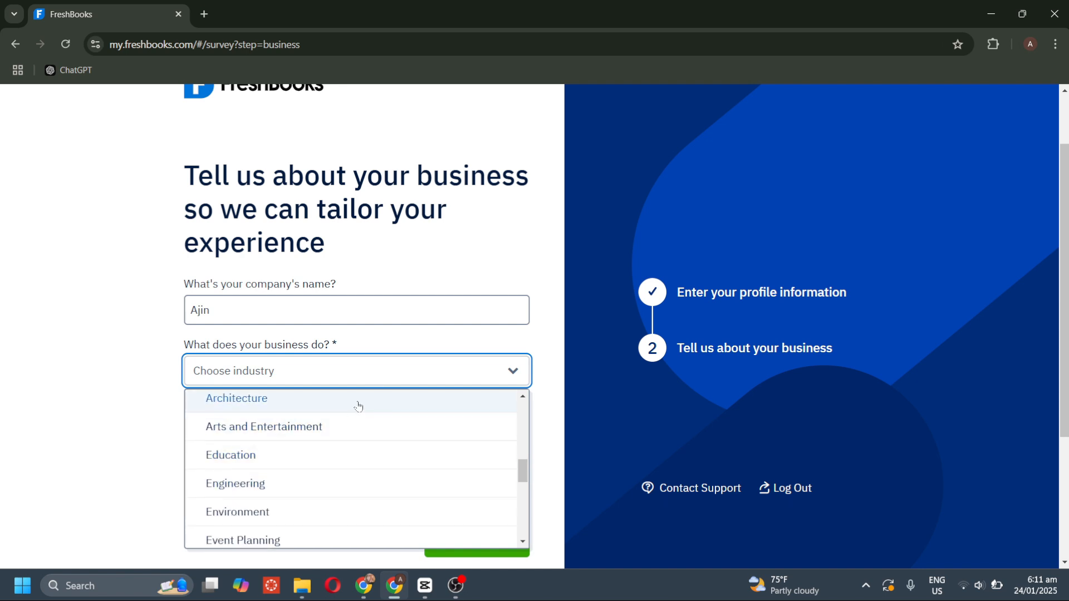
left_click(358, 424)
left_click(335, 435)
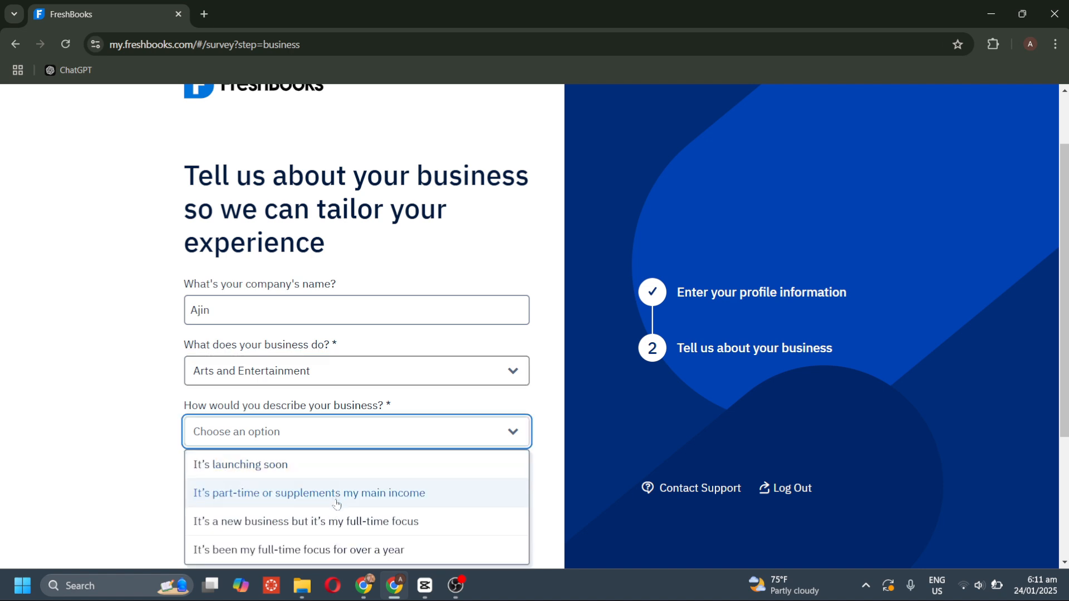
scroll(337, 505, "down", 1)
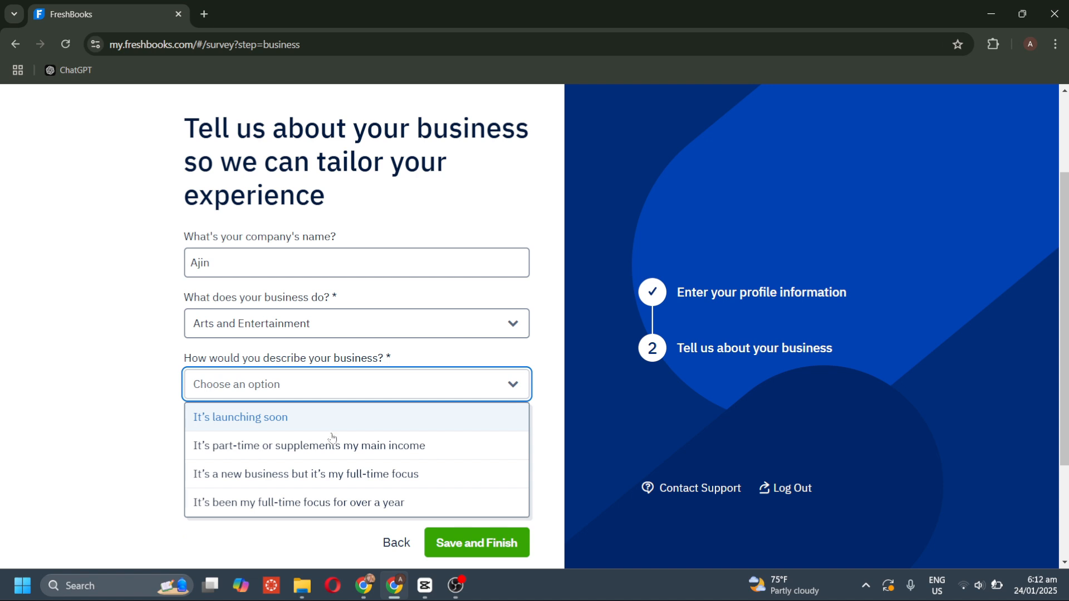
left_click(332, 444)
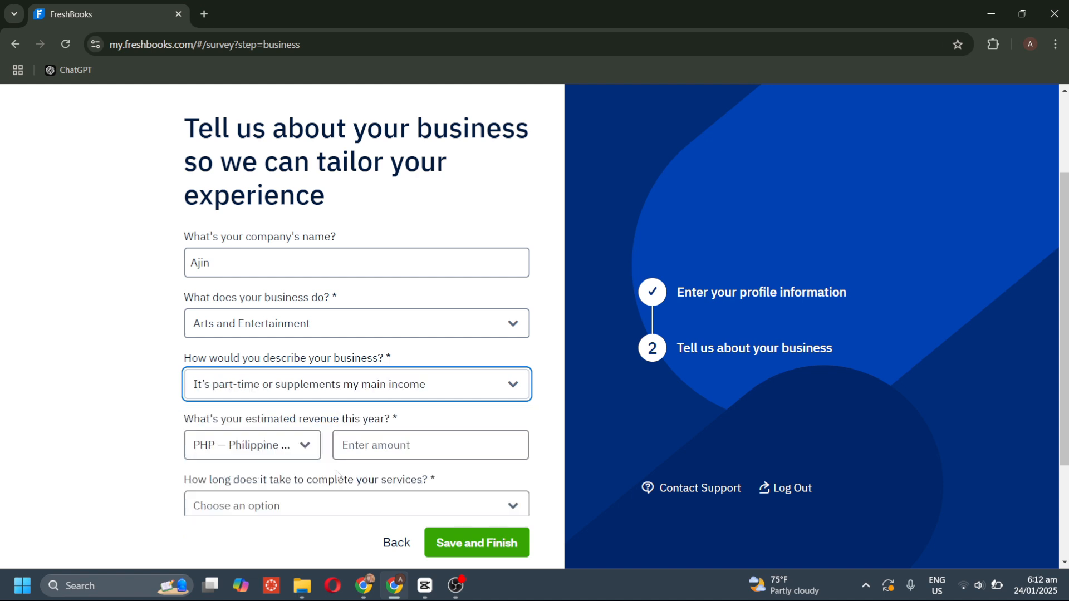
Set revenue to 1000, under a week, spreadsheets billing, offering more or less the same, and finish.
scroll(337, 473, "down", 1)
left_click(391, 397)
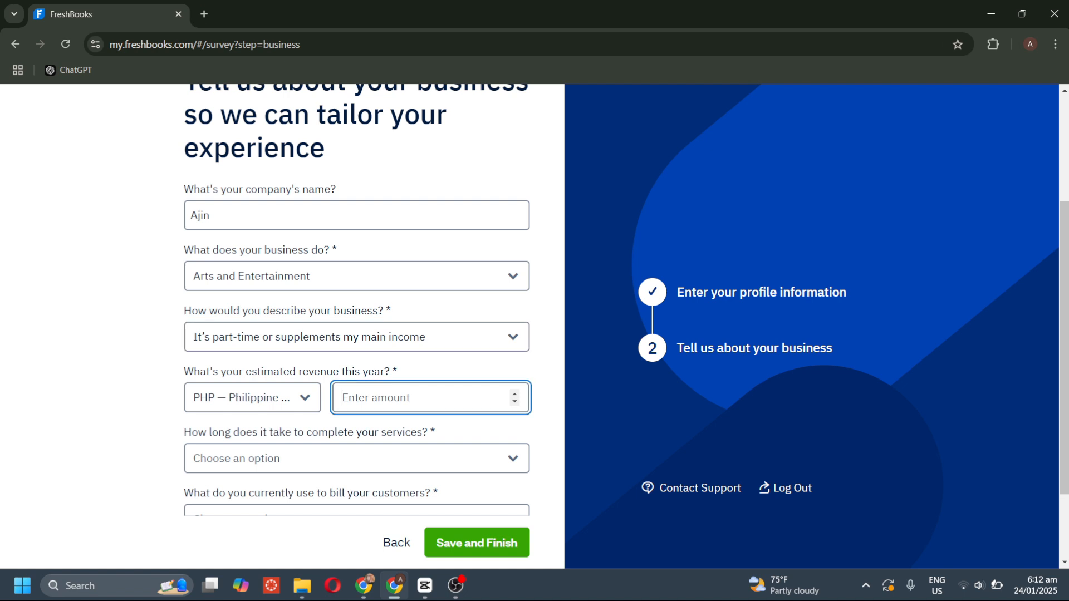
type("1000")
left_click(322, 468)
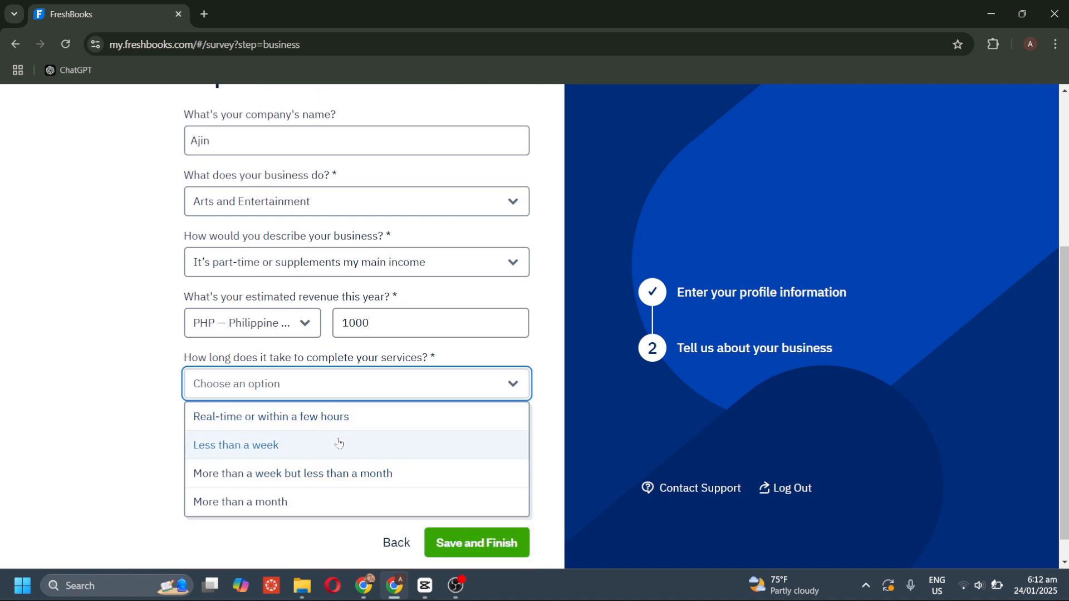
left_click(341, 444)
left_click(384, 439)
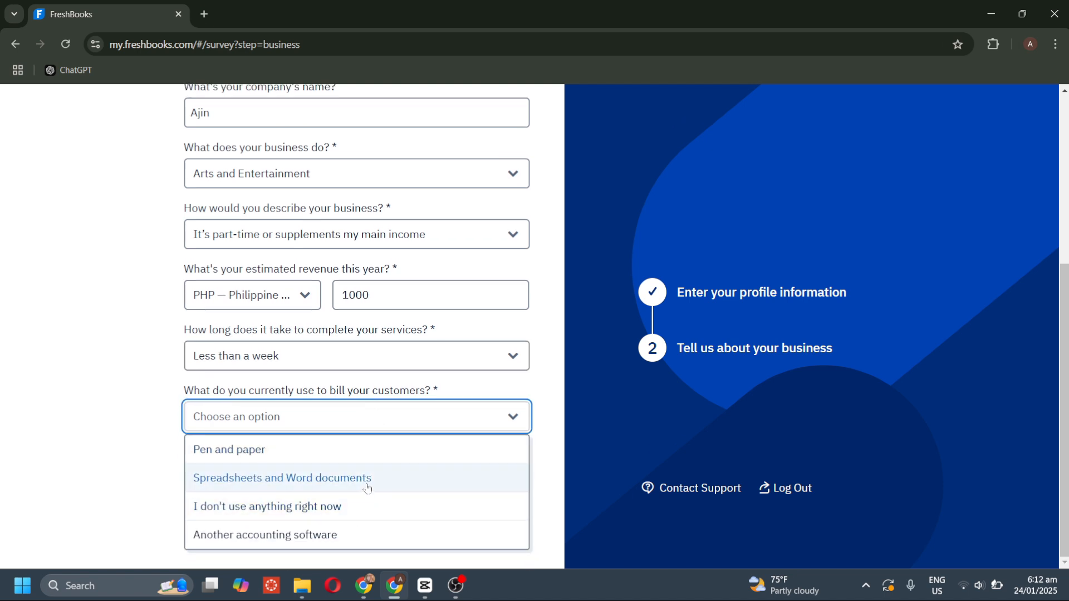
left_click(367, 488)
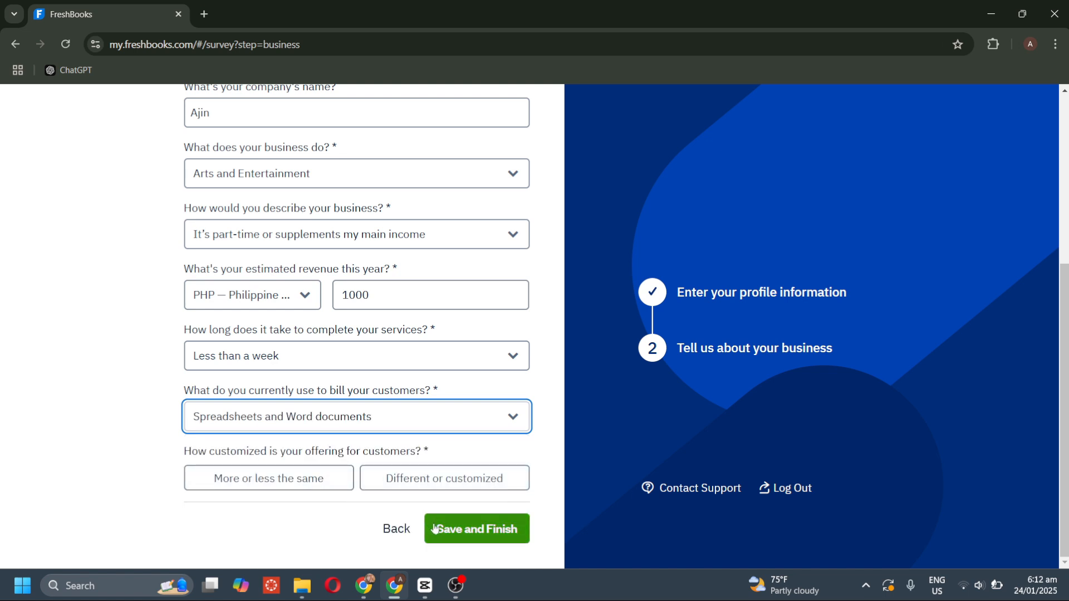
left_click(343, 485)
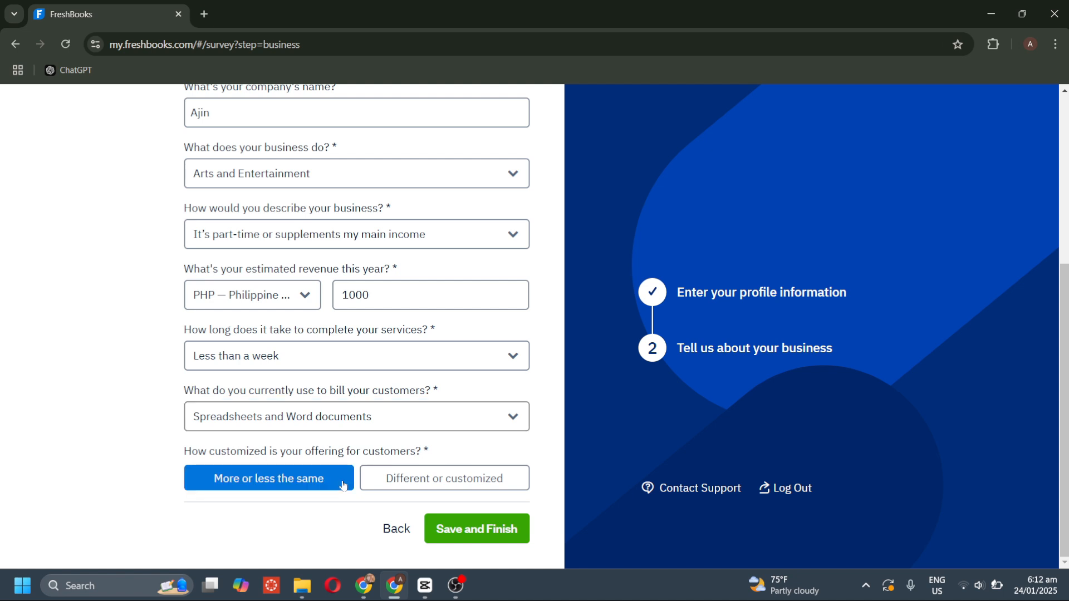
left_click(471, 536)
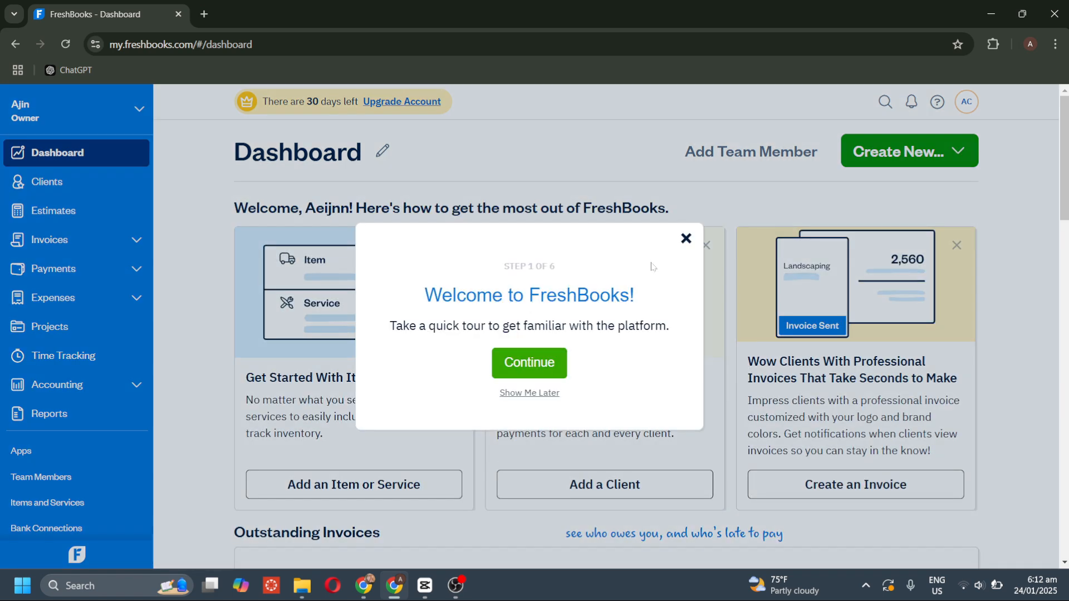
Close the Welcome to FreshBooks tour popup on the dashboard.
left_click(686, 239)
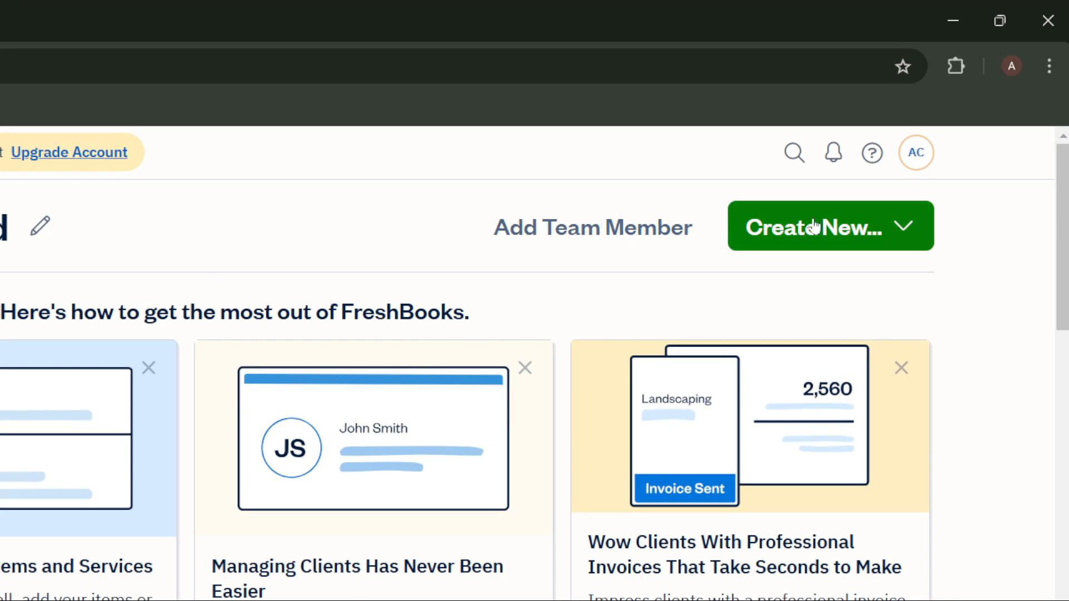
Preview the Create New options, then go to Clients and begin a new client.
left_click(892, 223)
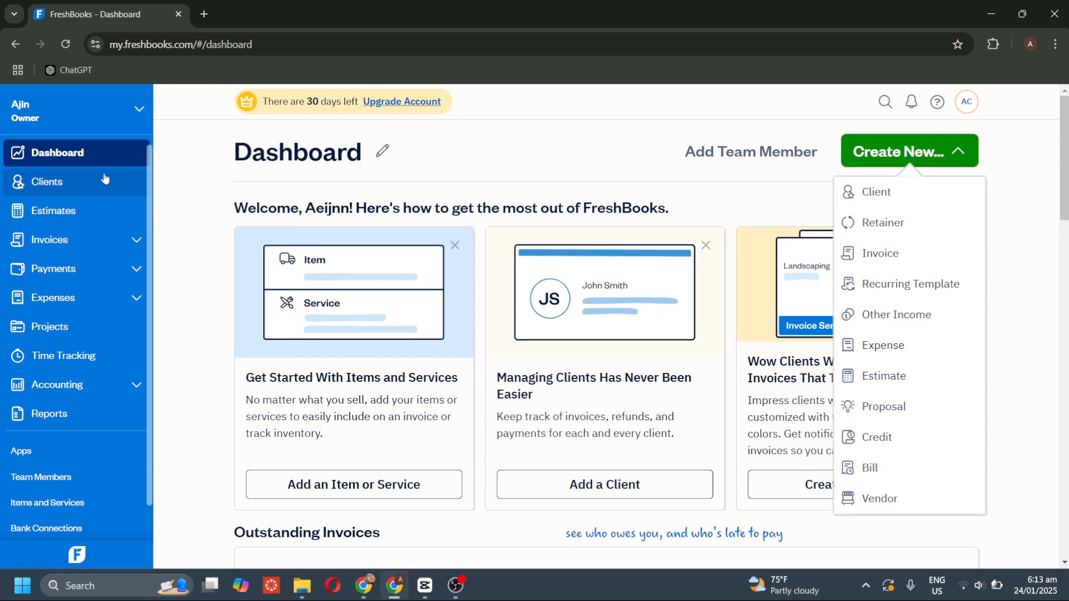
left_click(105, 181)
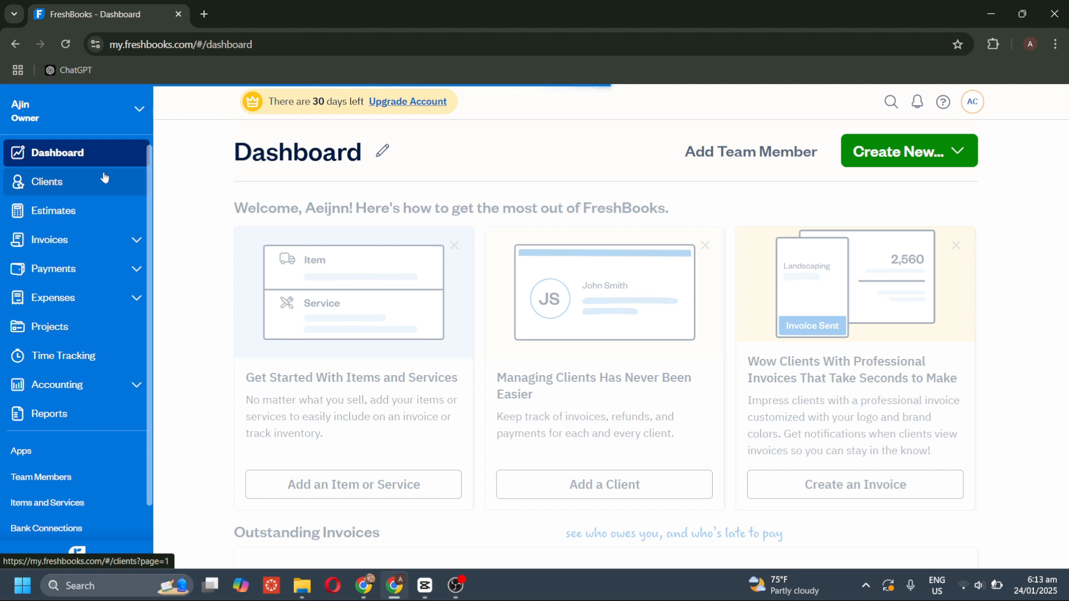
scroll(568, 373, "down", 2)
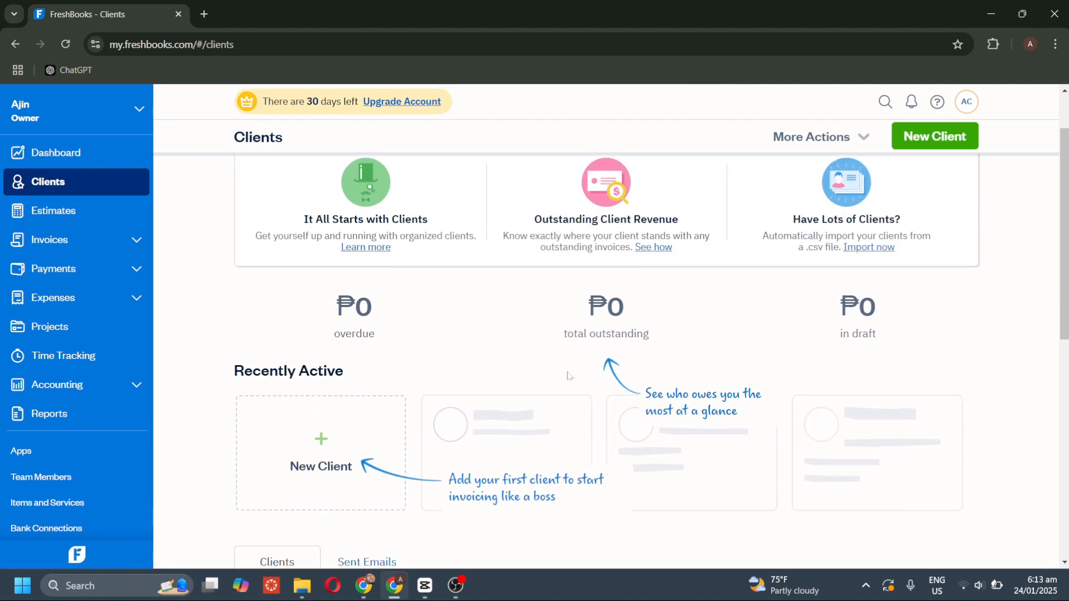
scroll(568, 374, "down", 1)
scroll(568, 374, "up", 3)
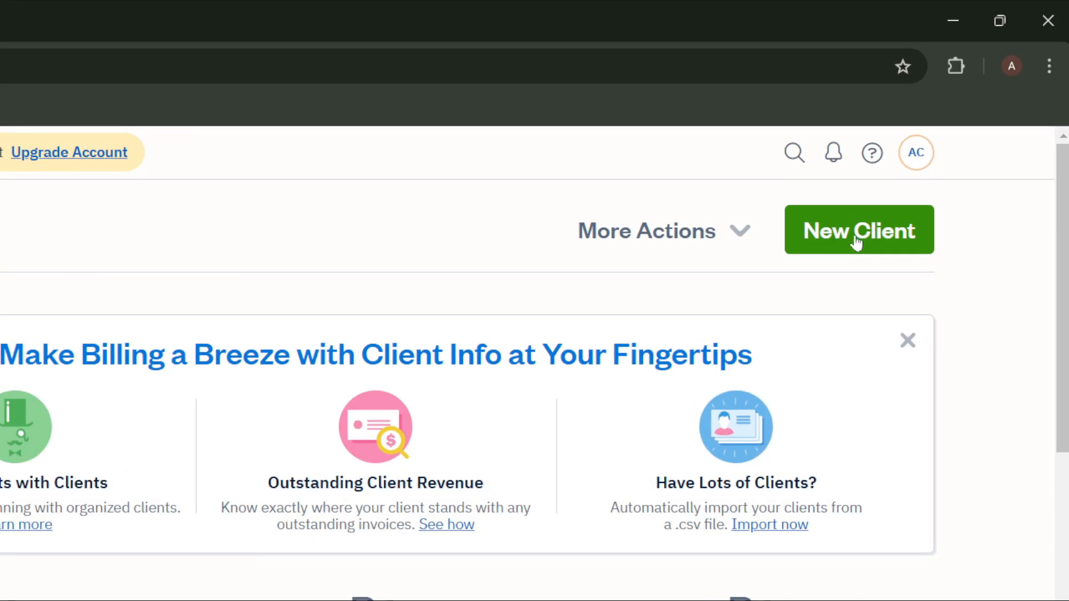
left_click(925, 157)
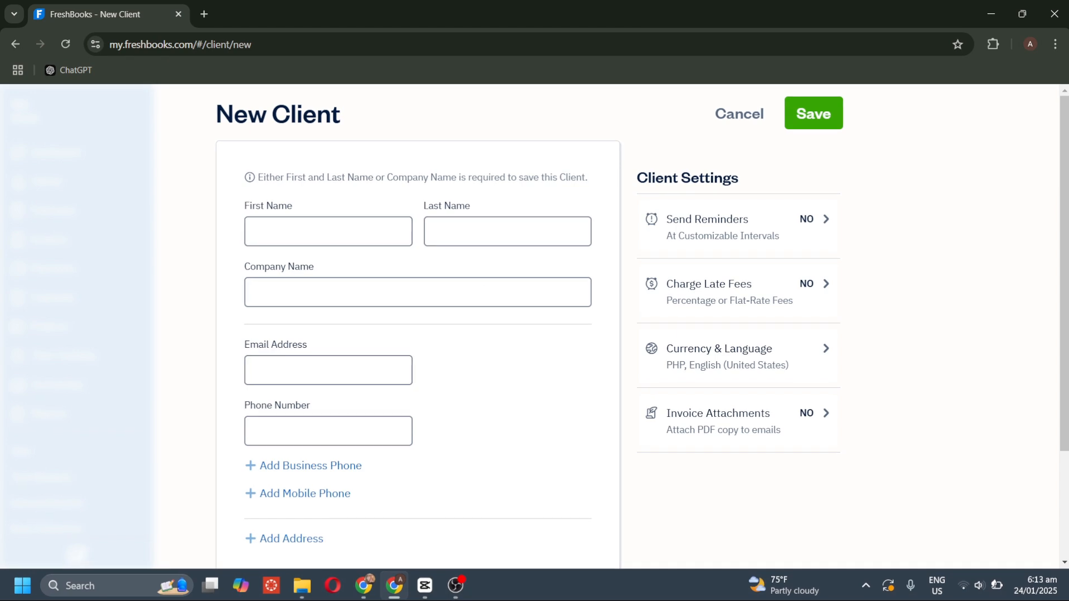
Fill in the contact's first and last name, company AWQ, e-mail address and phone number.
left_click(354, 220)
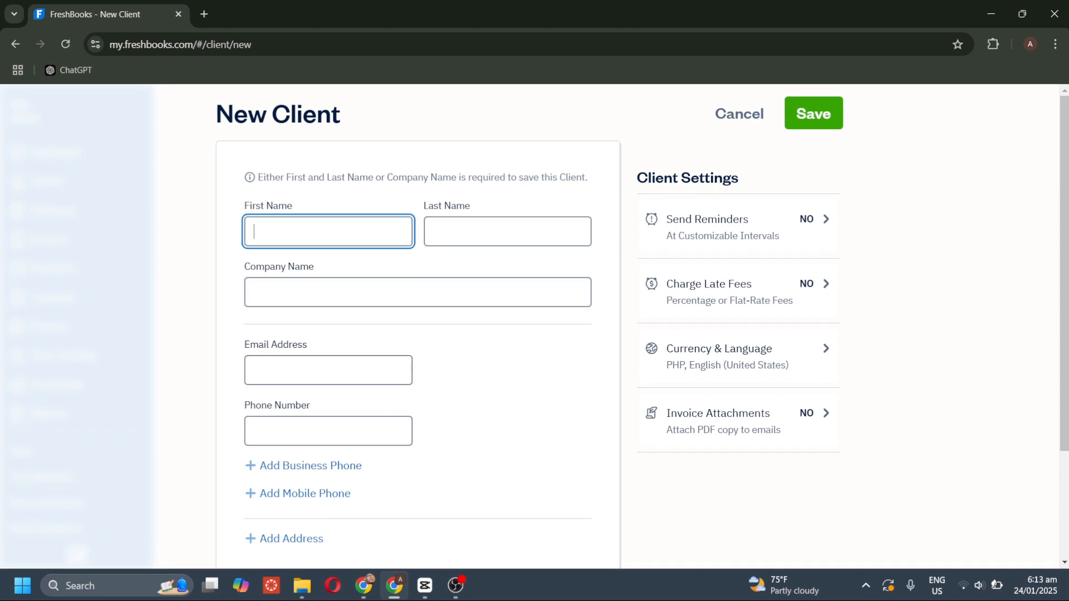
type("Jane")
left_click(507, 231)
type("Dow")
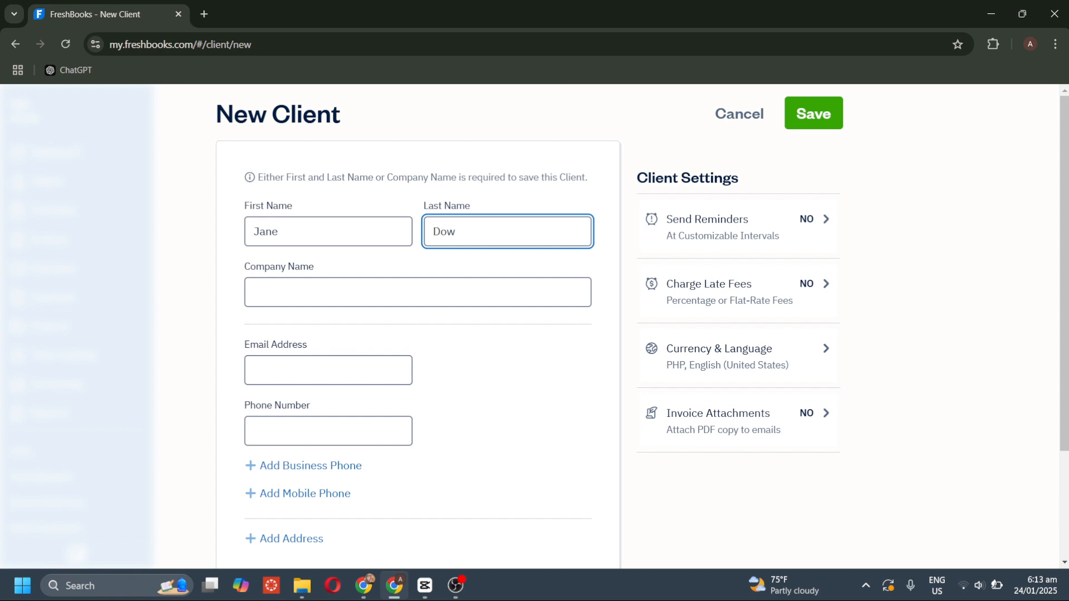
left_click(450, 281)
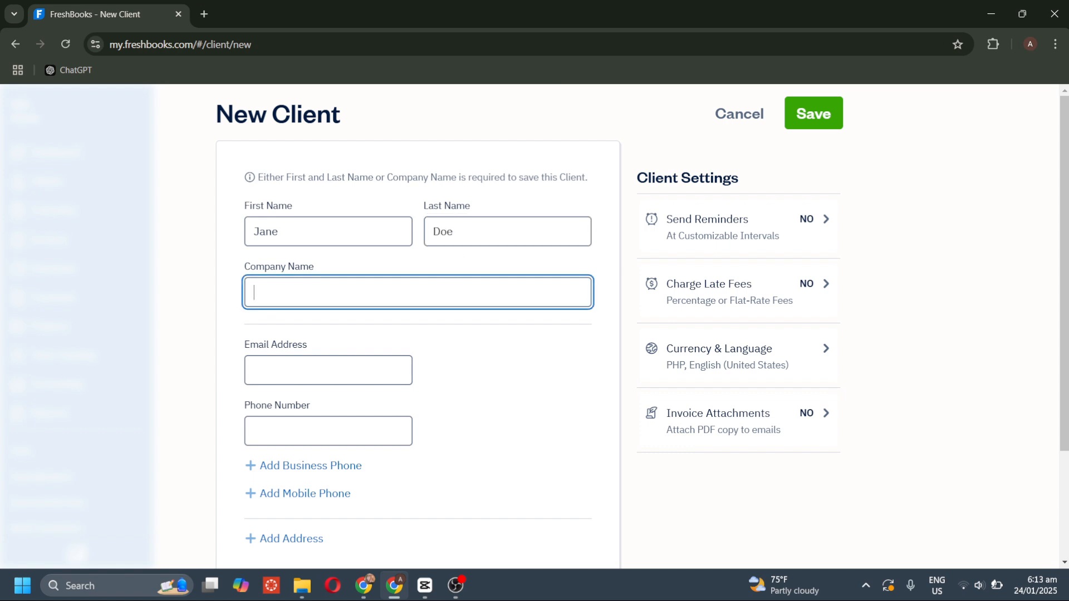
type("AWQ")
key("Tab")
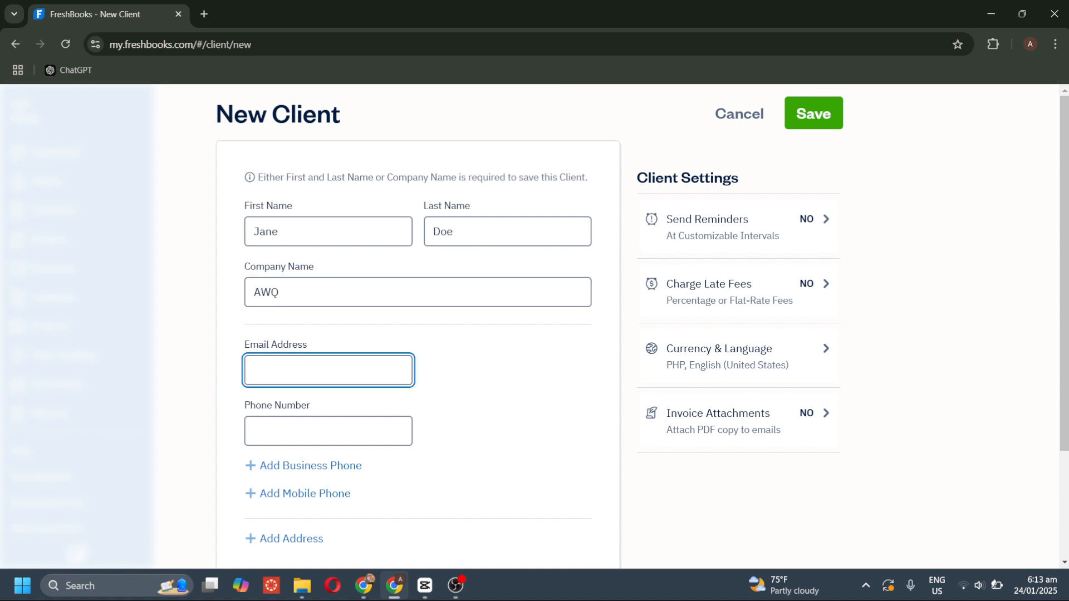
left_click(254, 431)
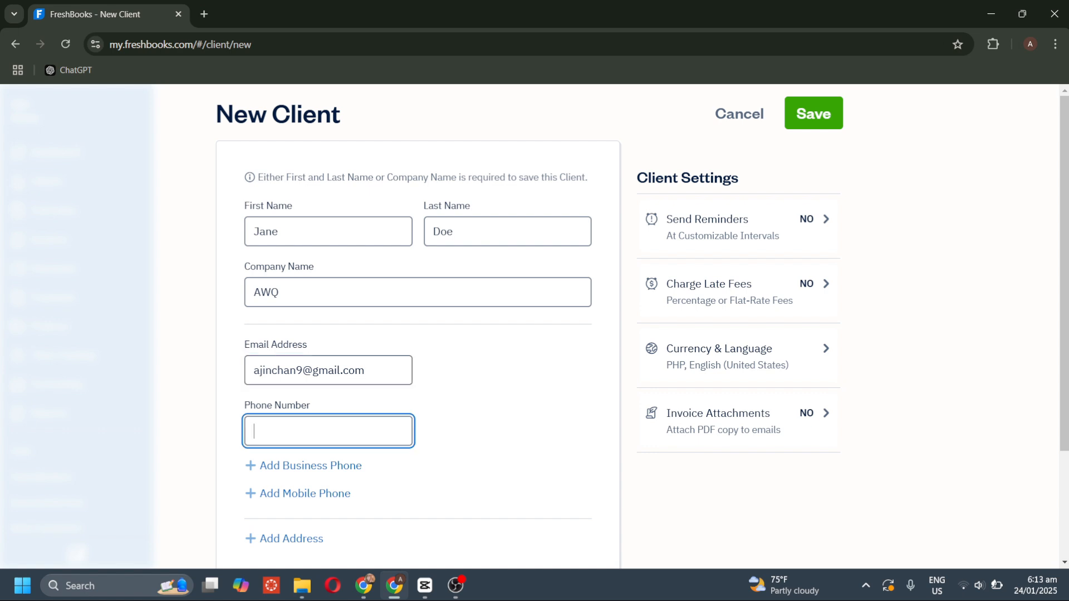
Review reminder, late fee, currency/language and attachment settings unchanged, then save the client.
scroll(329, 477, "down", 3)
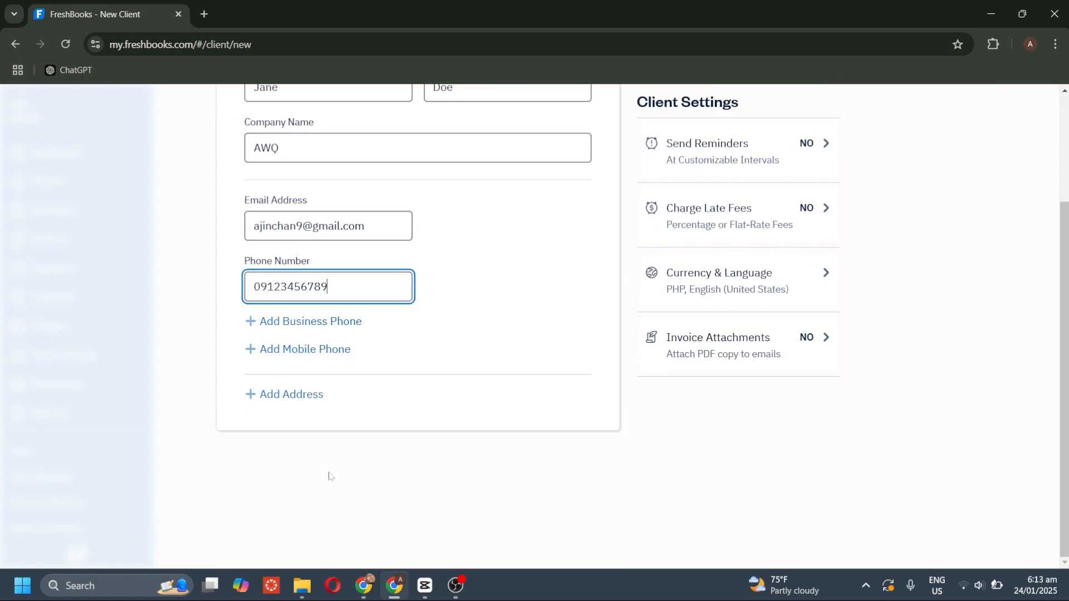
scroll(329, 477, "up", 3)
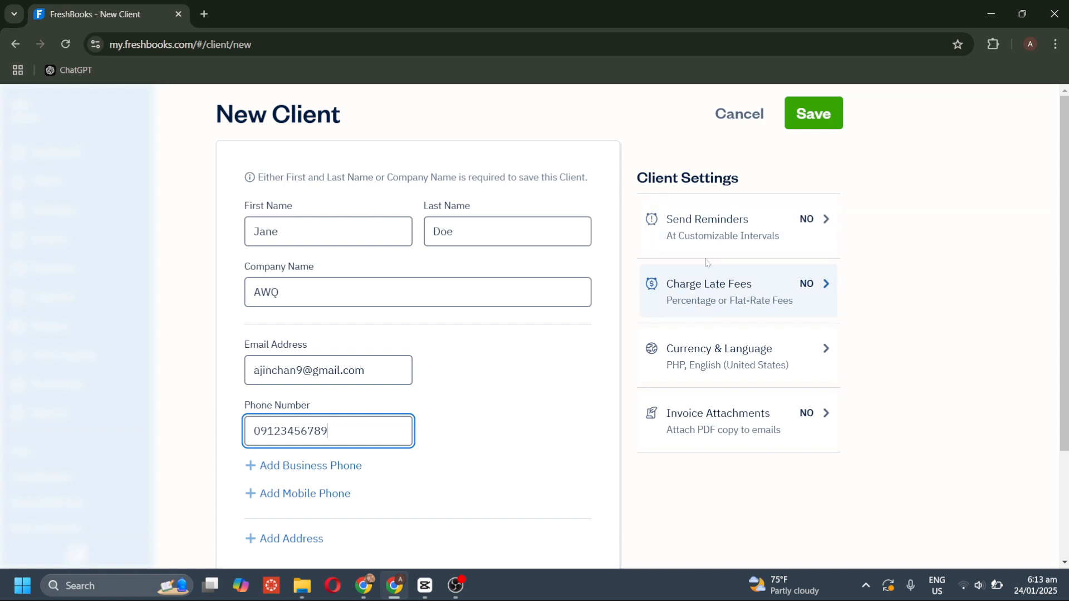
left_click(818, 229)
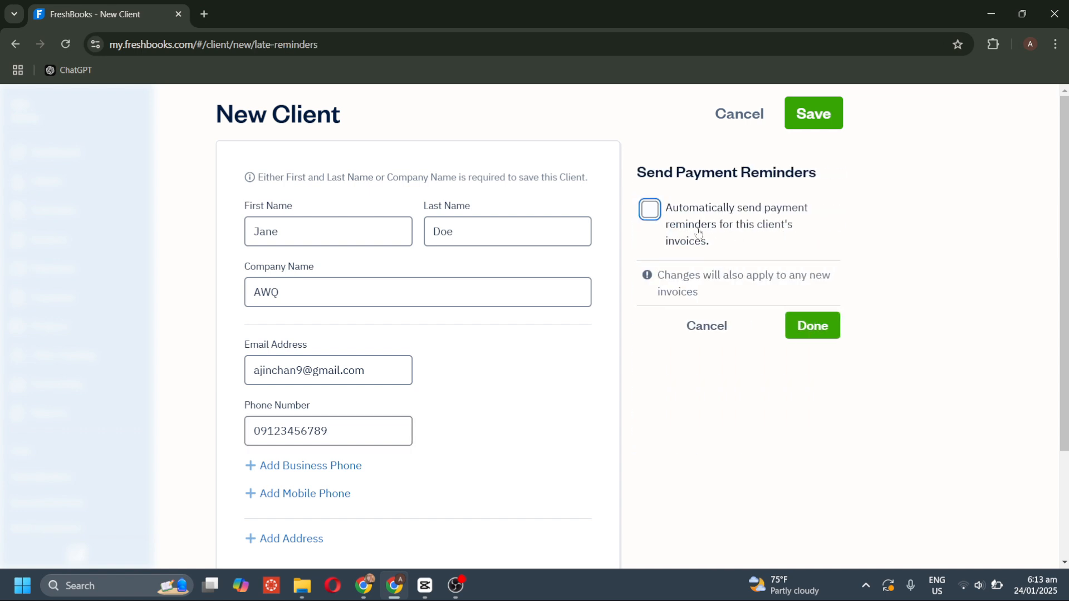
left_click(699, 328)
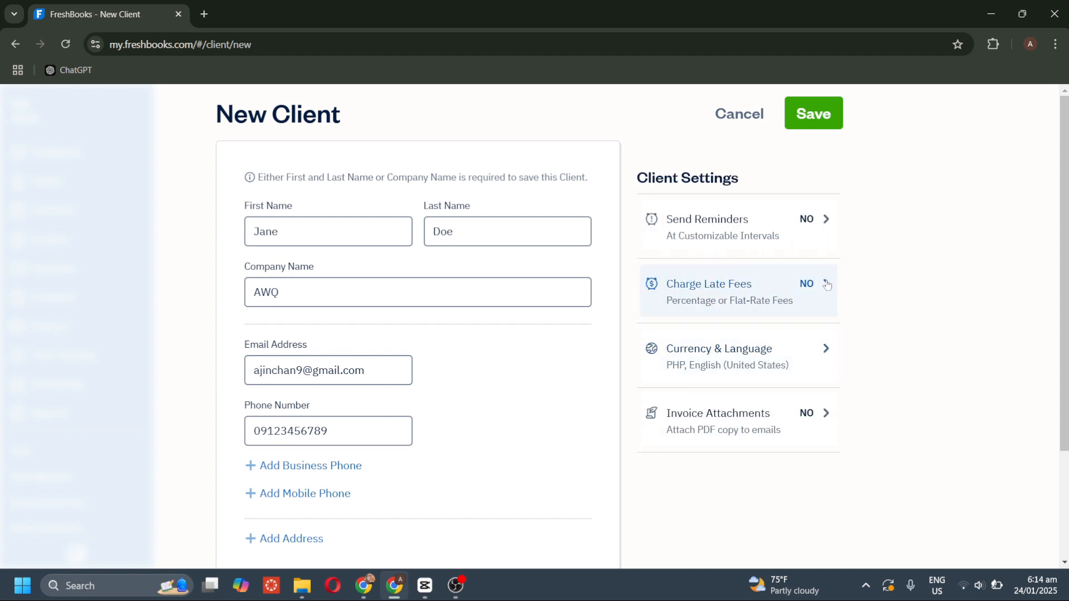
left_click(827, 282)
left_click(711, 326)
left_click(810, 349)
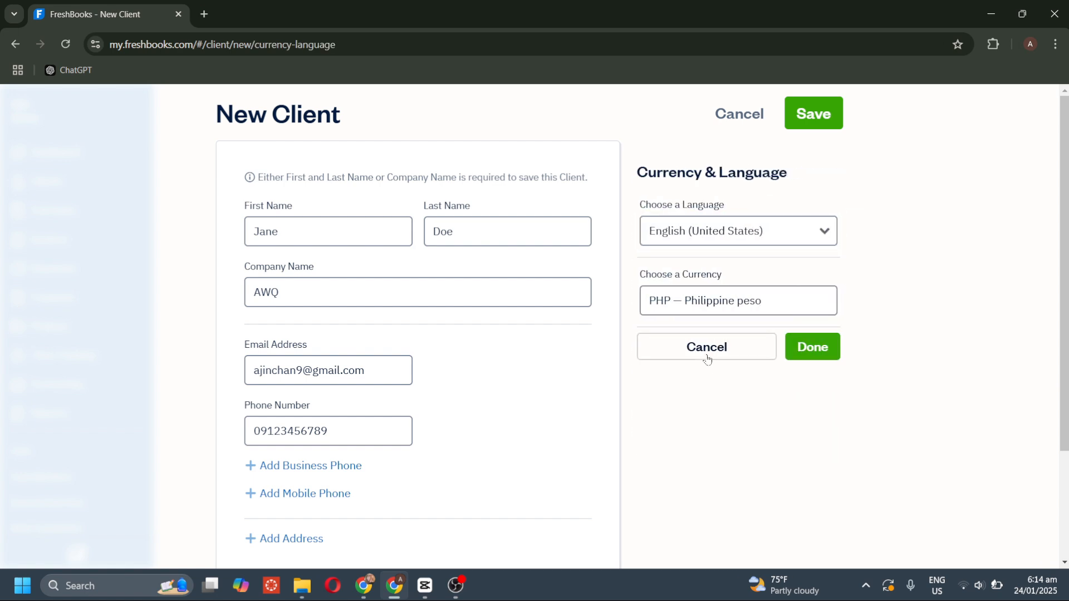
left_click(707, 355)
left_click(806, 436)
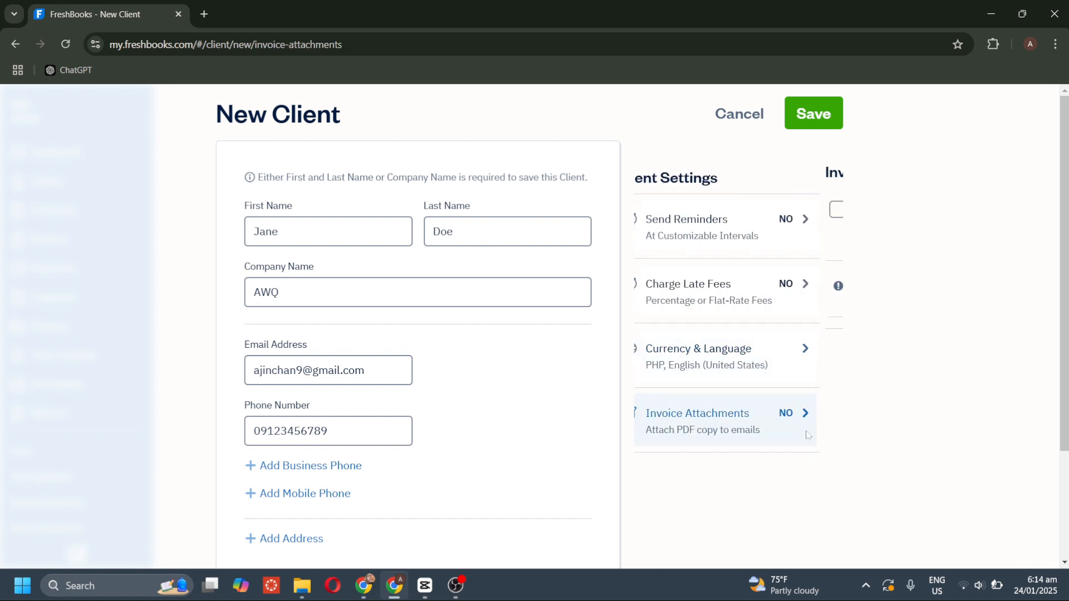
left_click(701, 355)
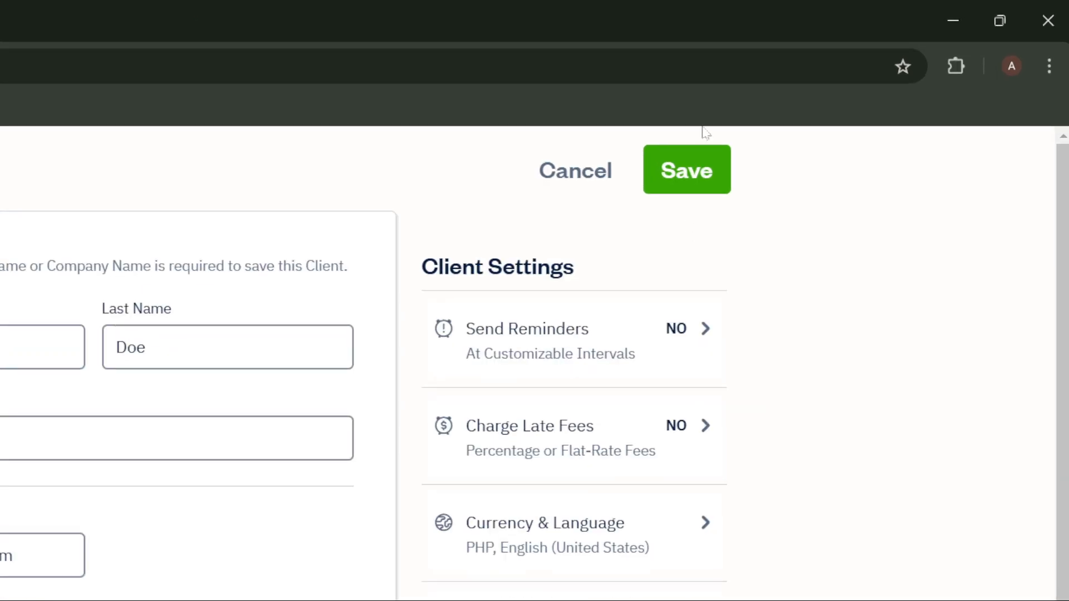
left_click(694, 168)
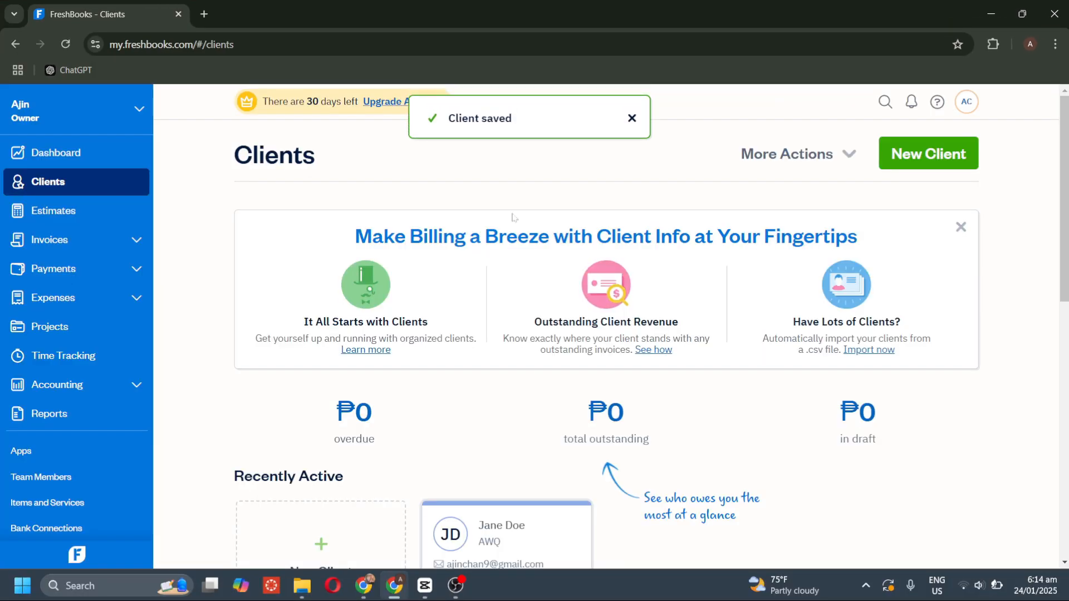
scroll(523, 243, "down", 3)
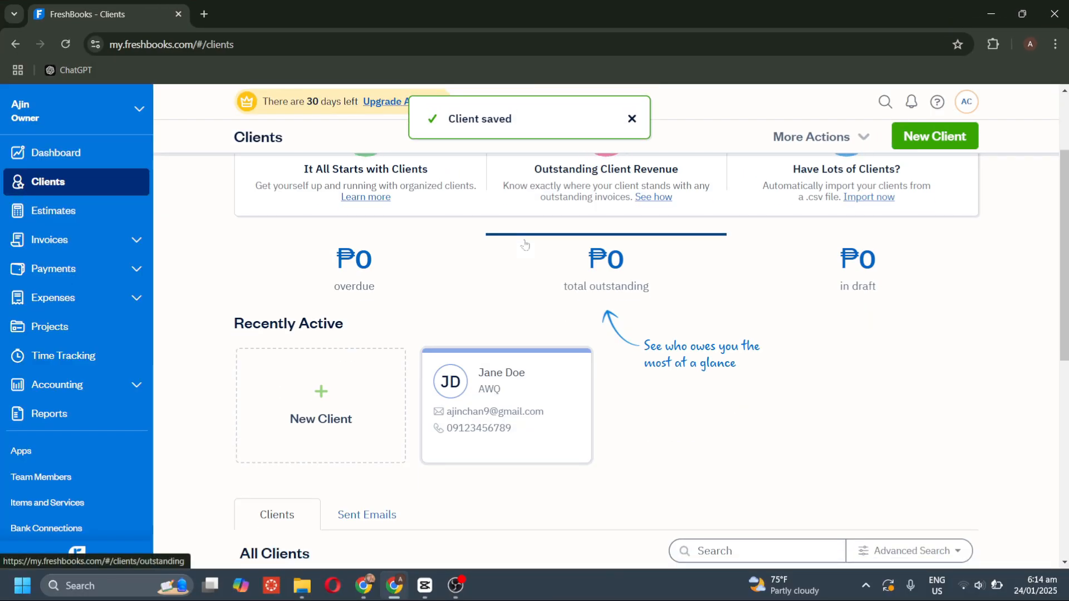
scroll(439, 372, "down", 2)
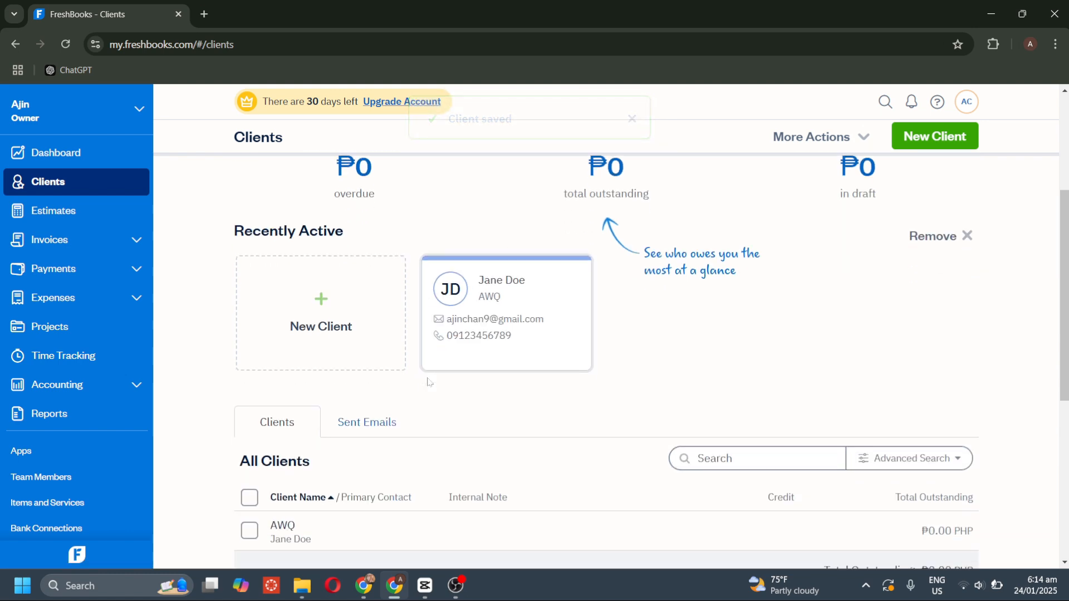
scroll(428, 382, "down", 4)
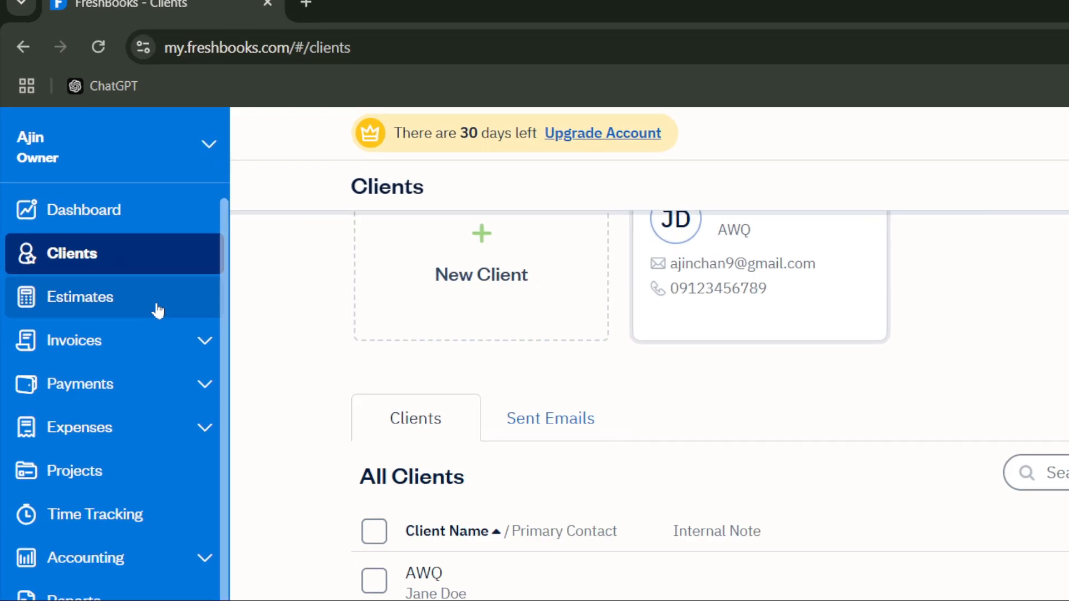
Go to Estimates and start a new estimate from the Create New menu.
left_click(157, 306)
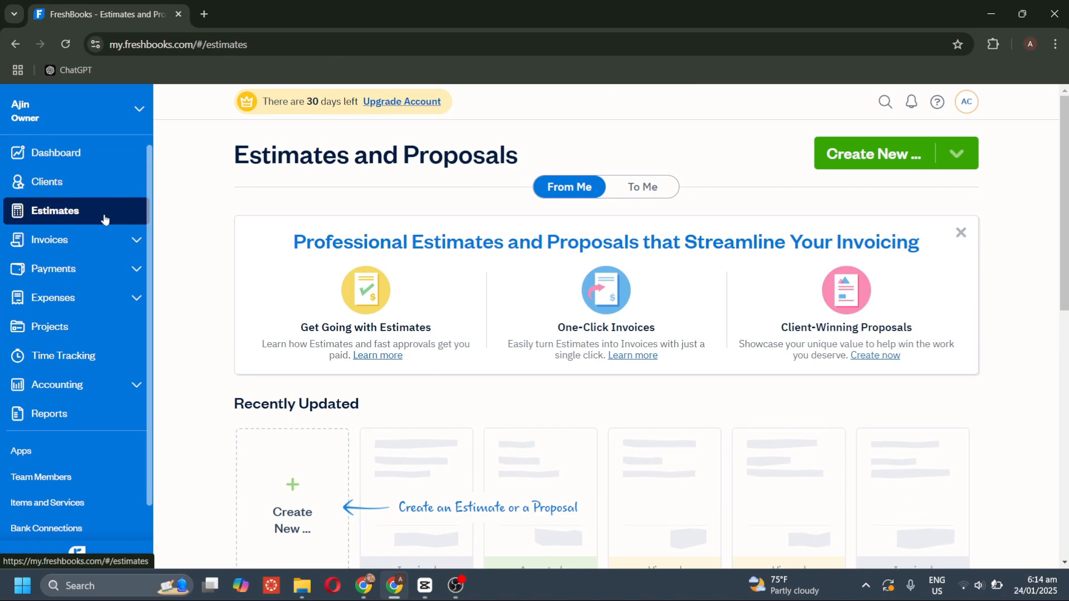
scroll(467, 335, "down", 4)
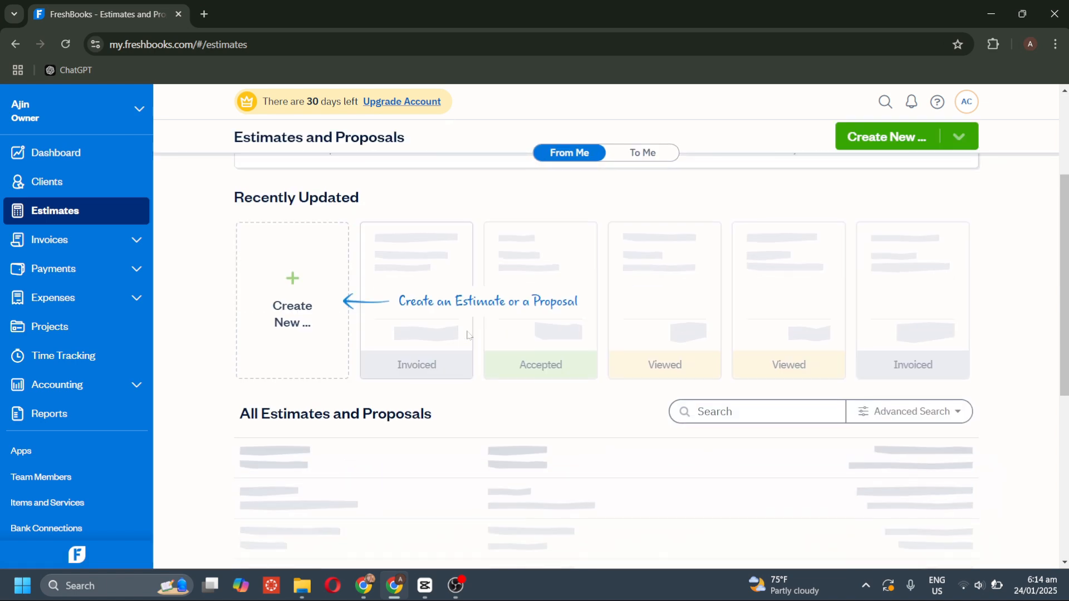
scroll(468, 335, "up", 1)
scroll(472, 375, "up", 3)
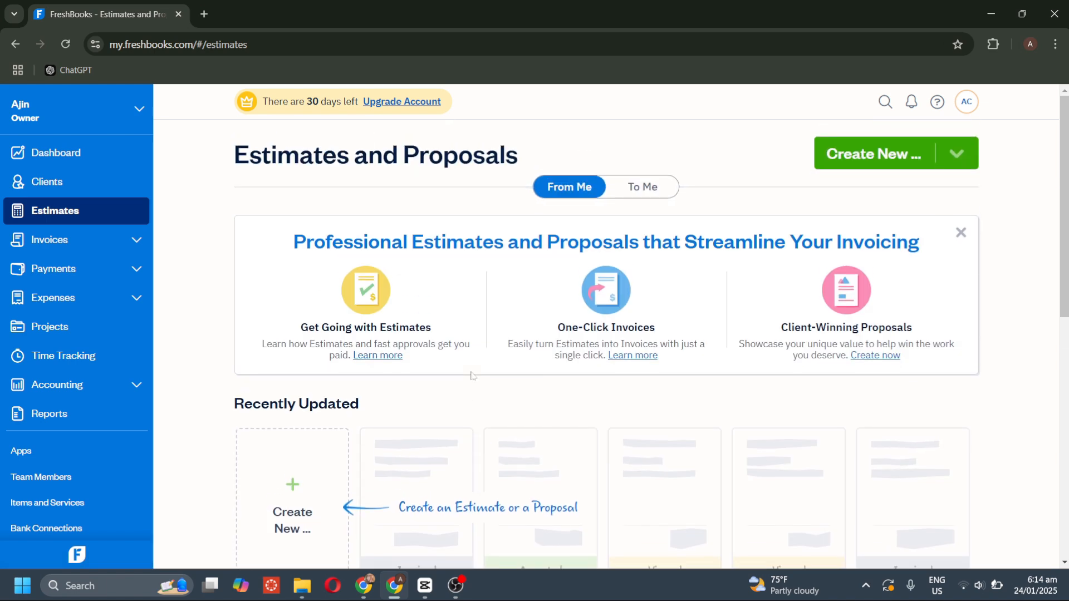
left_click(859, 154)
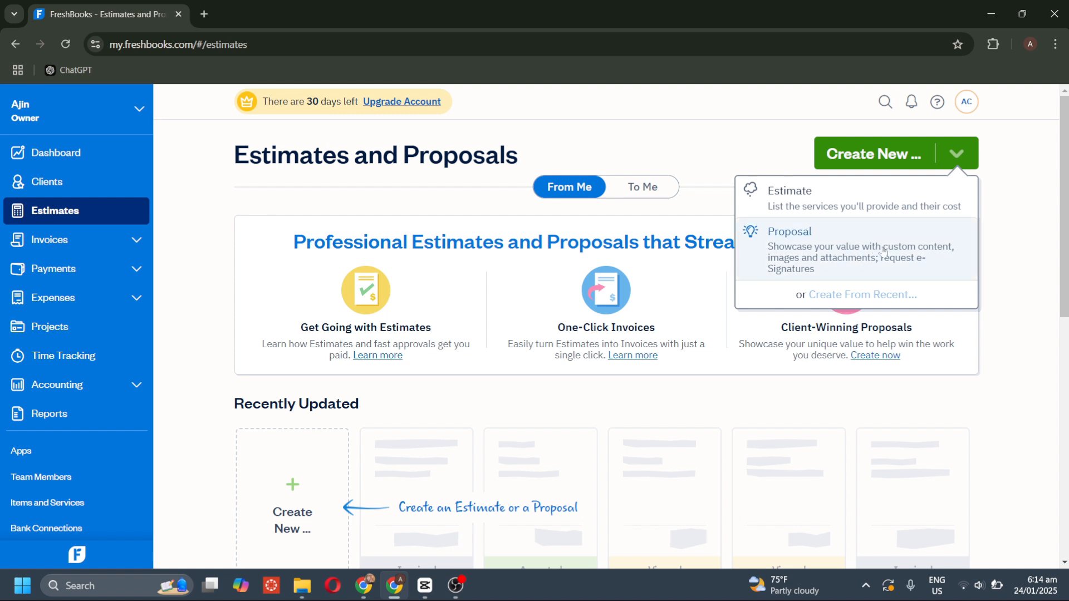
left_click(926, 197)
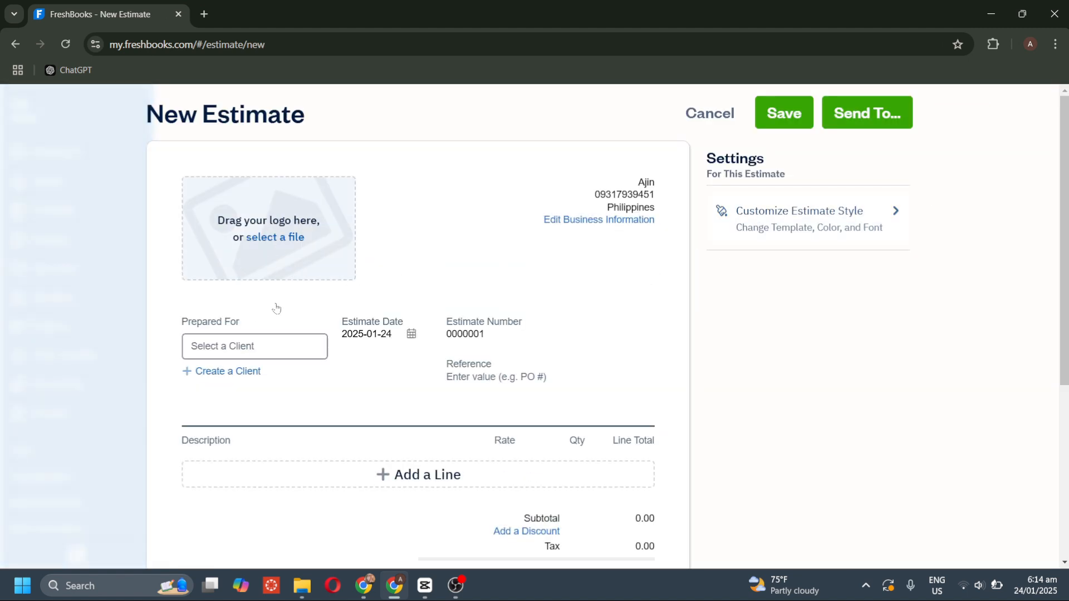
Prepare the estimate for client AWQ and change its date to 2025-01-25.
left_click(254, 347)
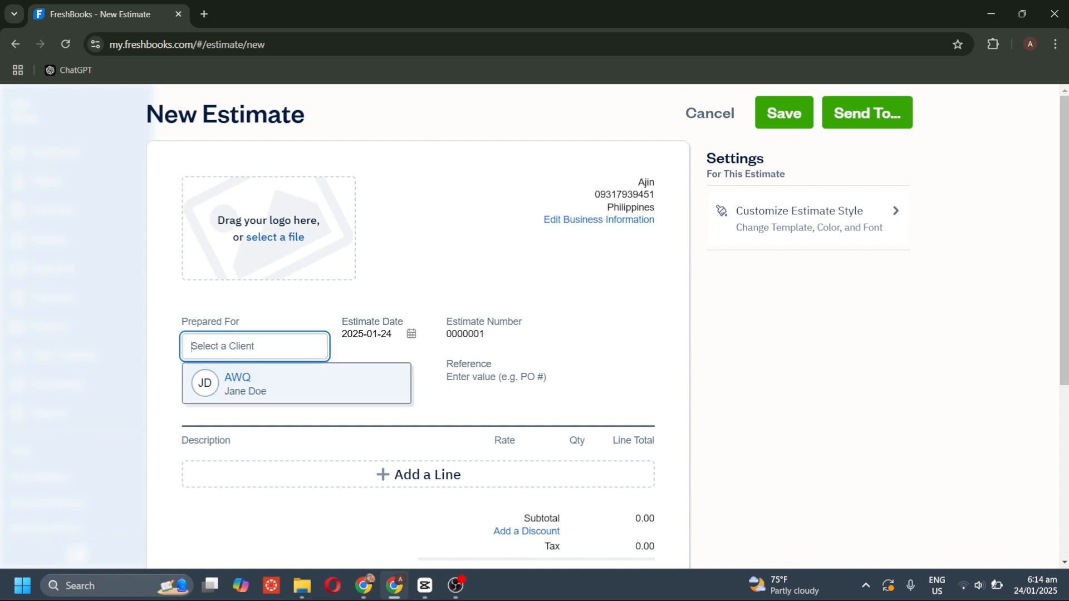
left_click(220, 388)
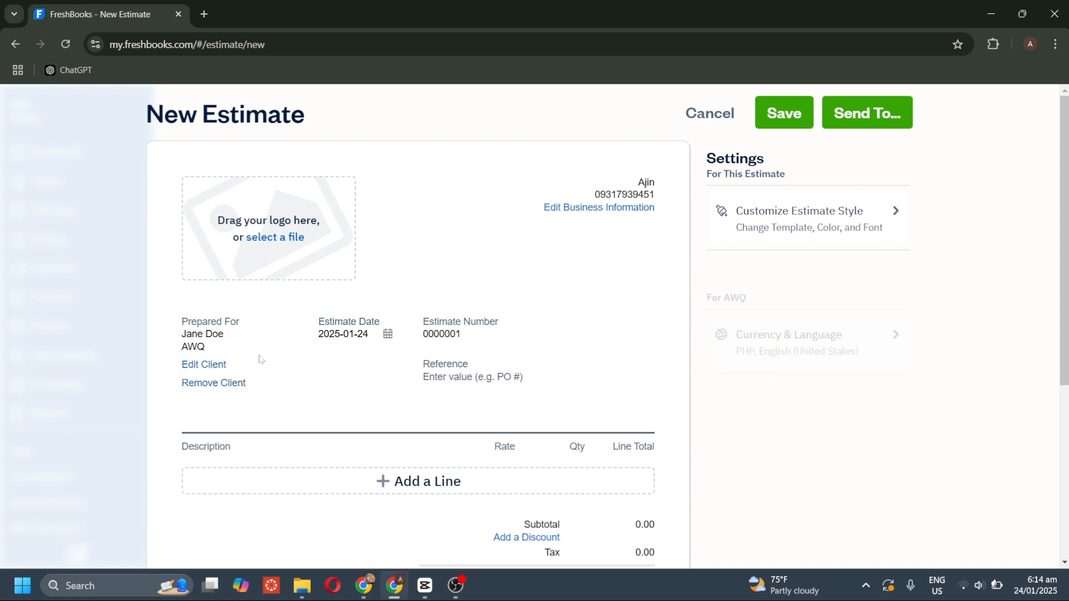
left_click(388, 333)
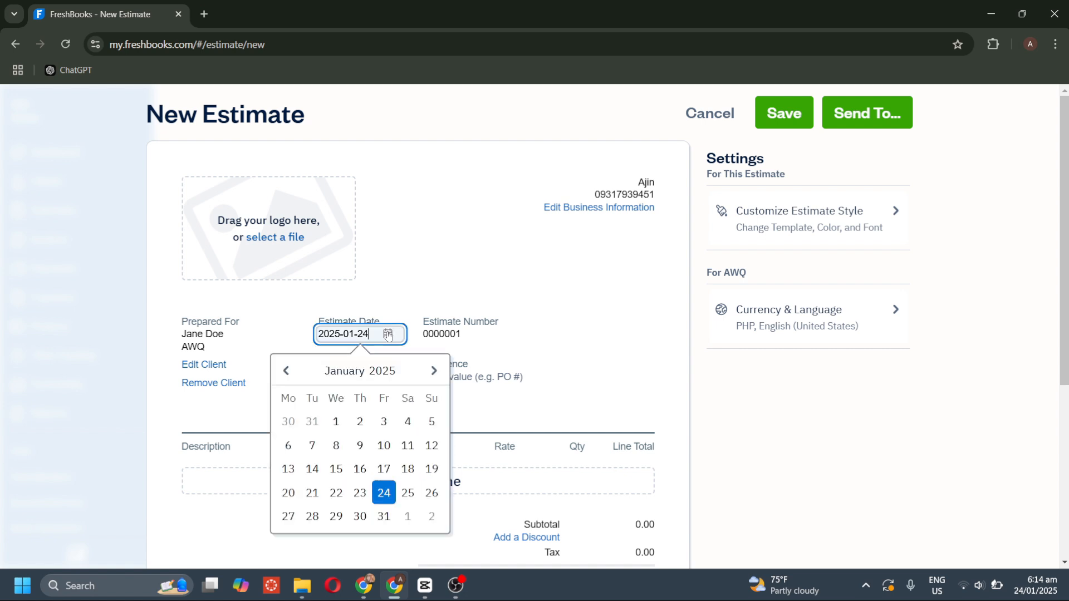
left_click(407, 493)
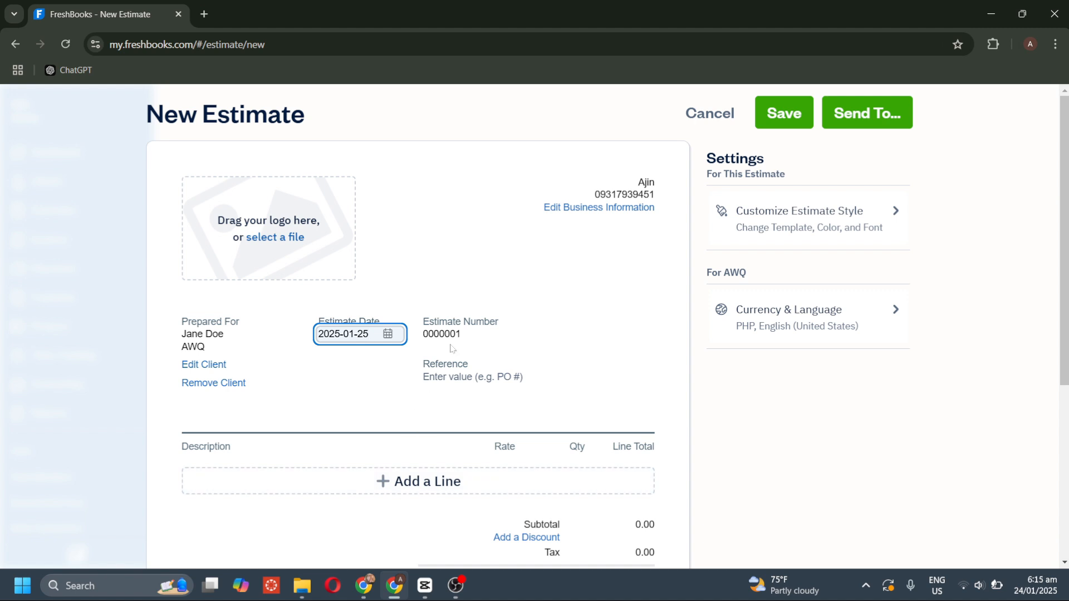
scroll(452, 350, "down", 1)
scroll(452, 356, "down", 1)
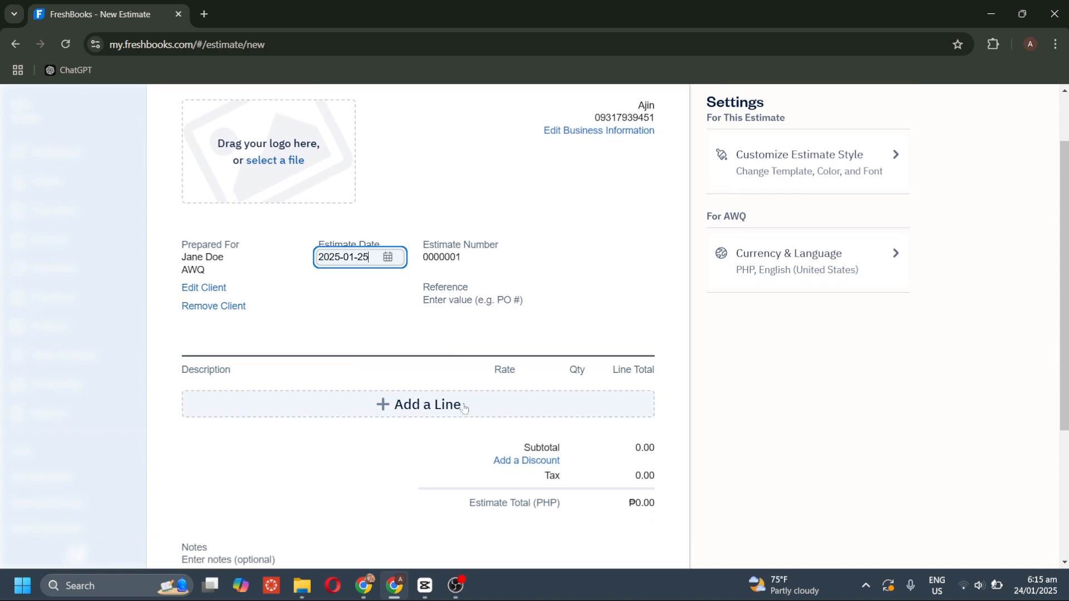
scroll(465, 408, "down", 1)
scroll(465, 408, "down", 1)
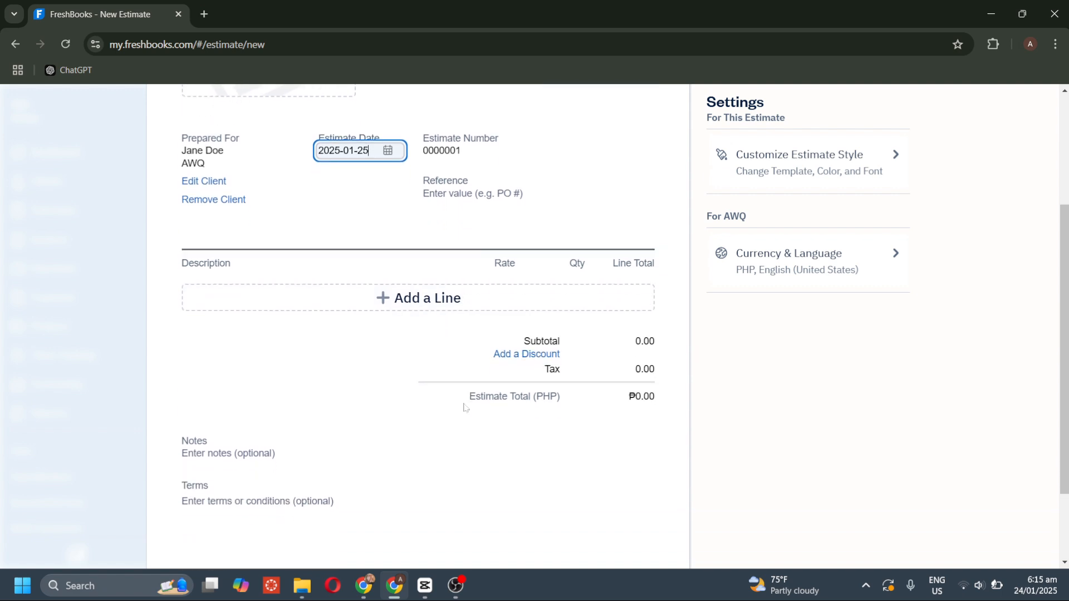
left_click(614, 399)
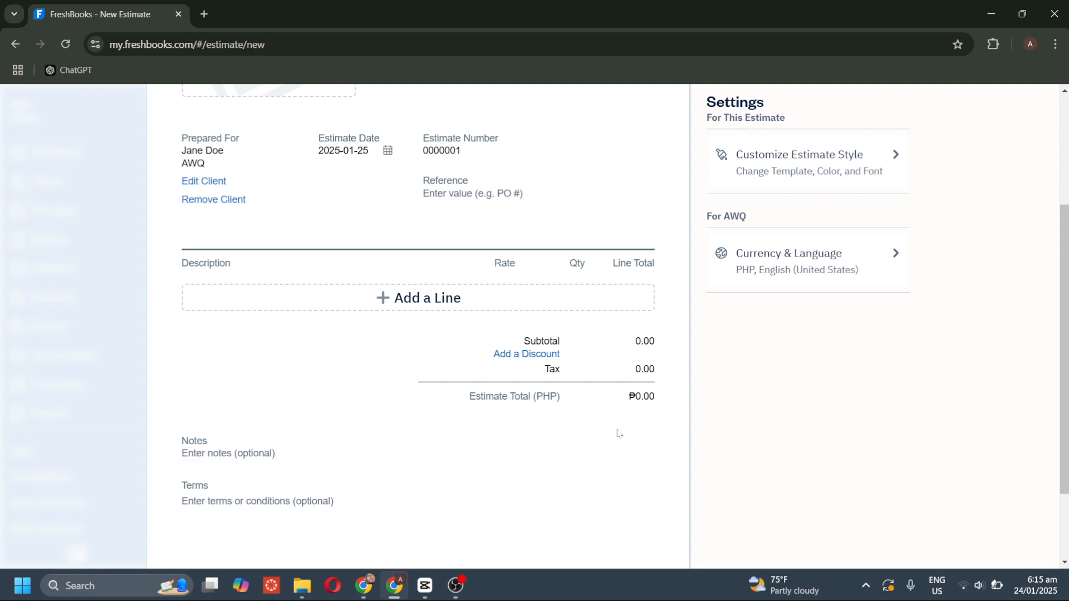
Return to the FreshBooks browser window and scroll back to the estimate's top.
scroll(616, 429, "up", 1)
key("super+Tab")
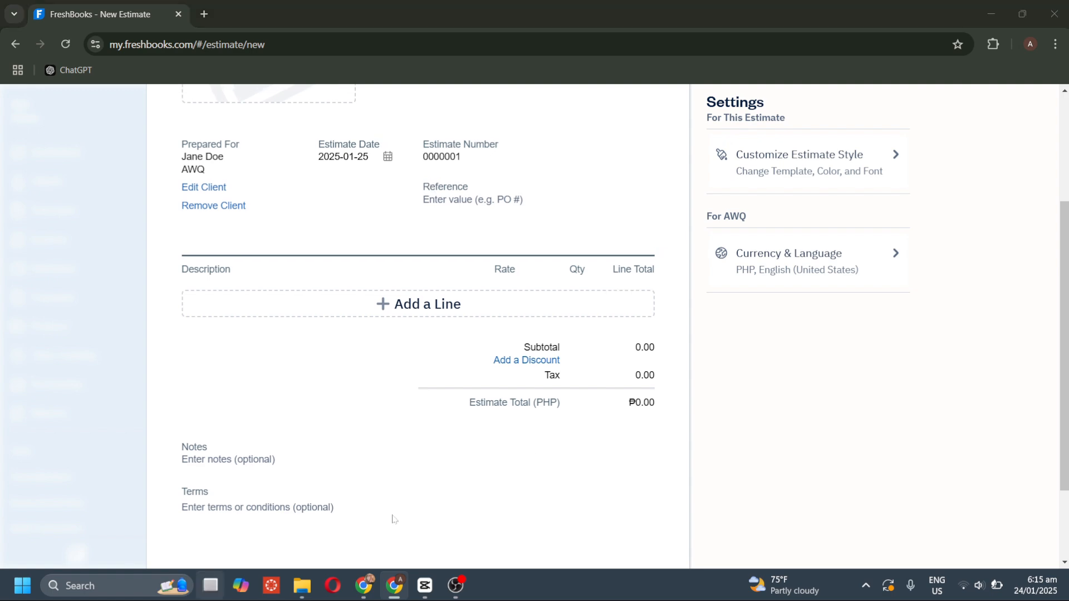
left_click(229, 133)
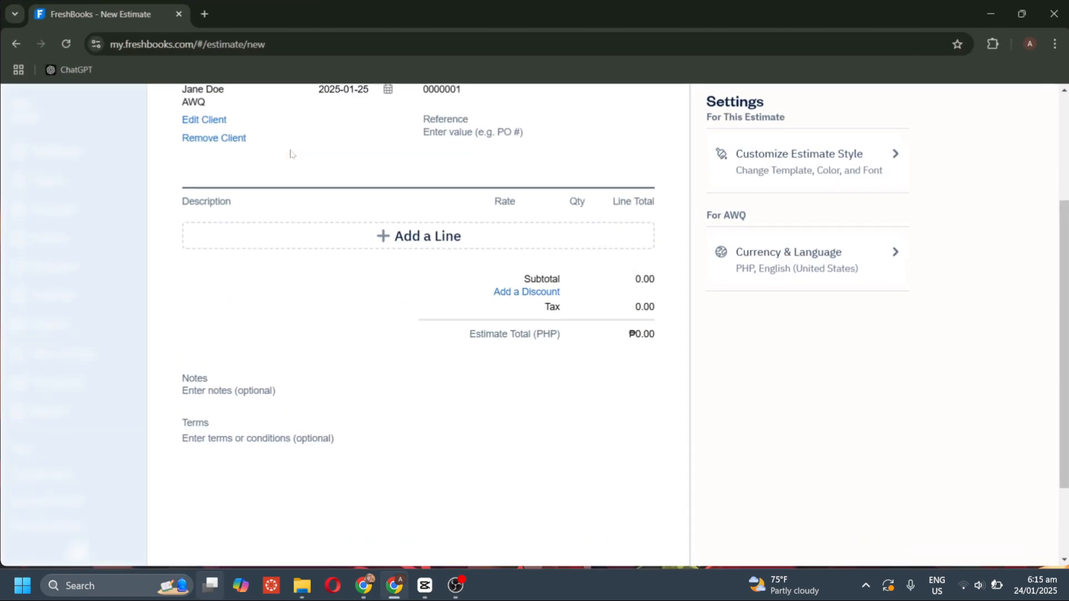
scroll(615, 246, "up", 2)
scroll(616, 248, "up", 3)
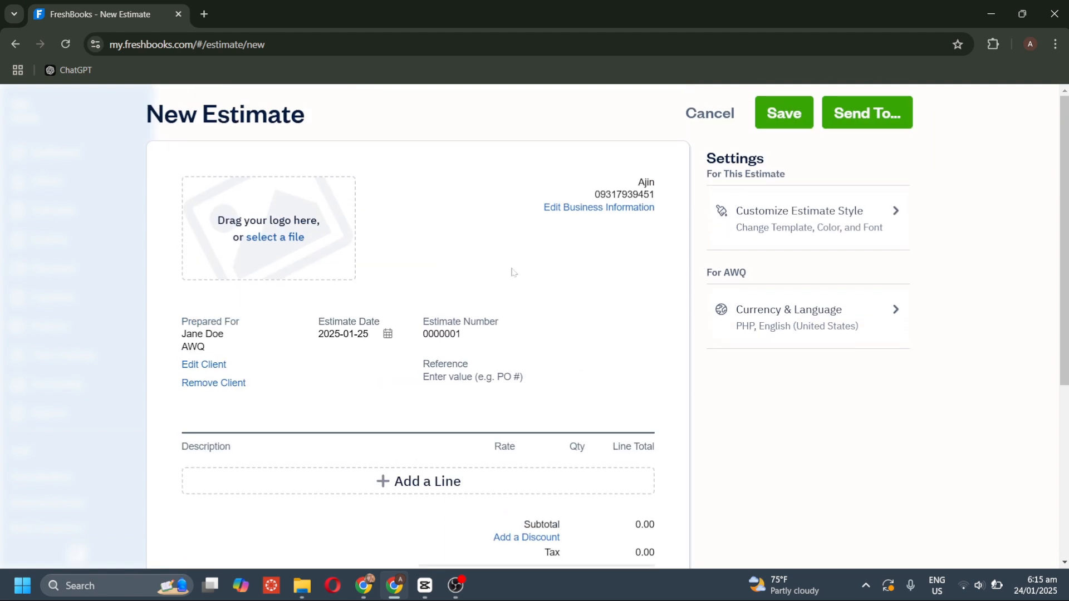
left_click(773, 209)
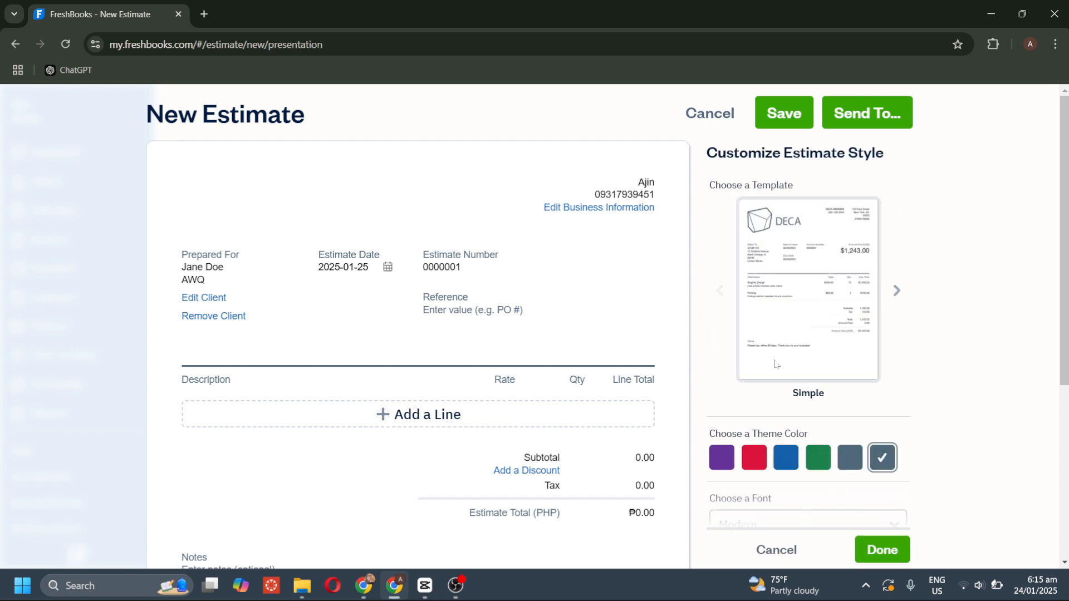
left_click(760, 458)
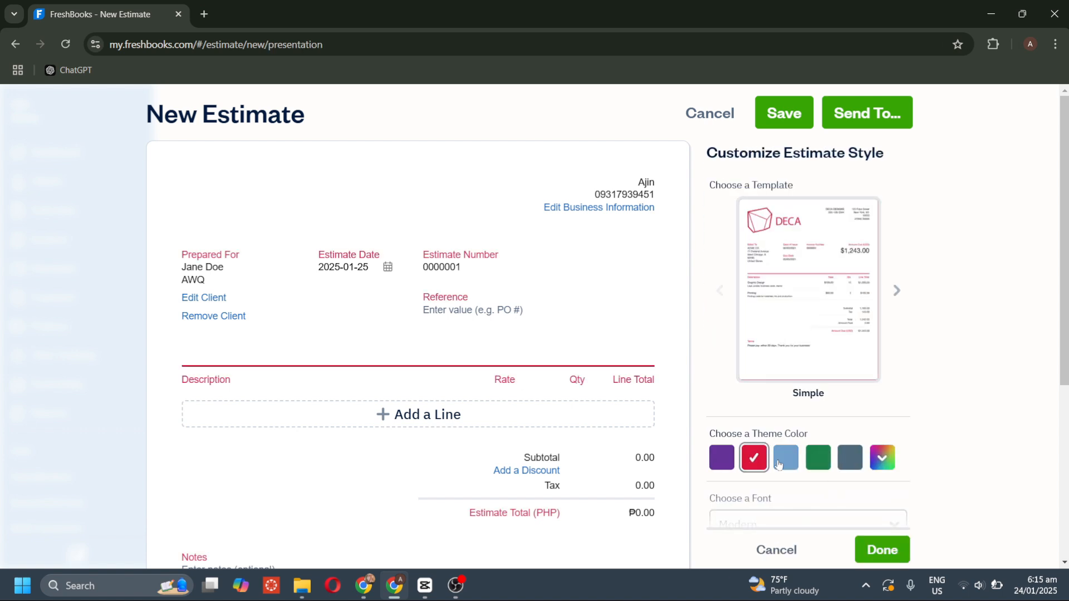
left_click(779, 463)
left_click(817, 458)
left_click(852, 459)
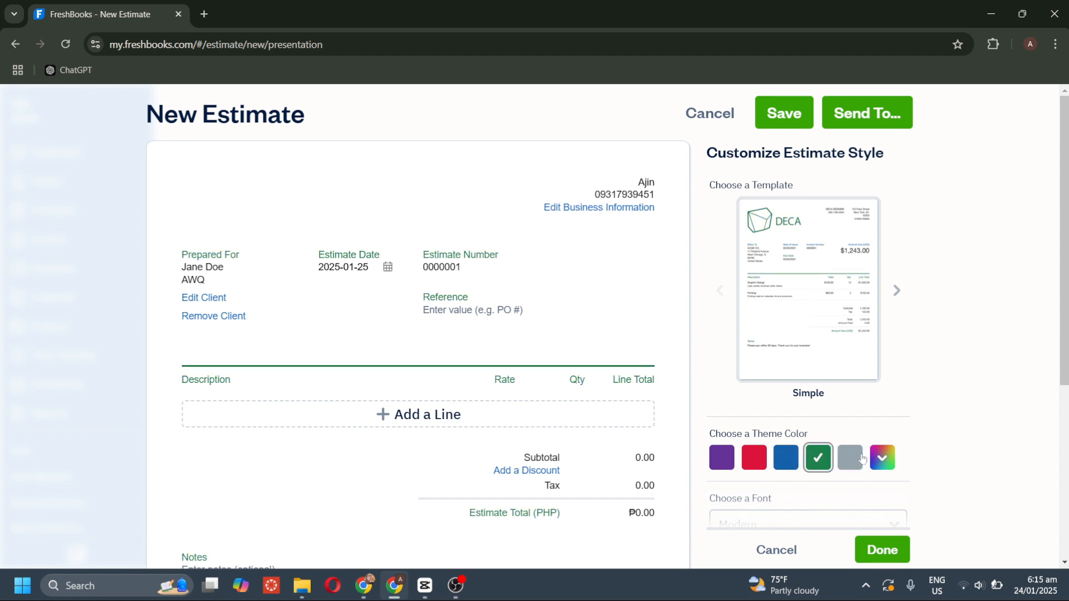
scroll(784, 375, "down", 3)
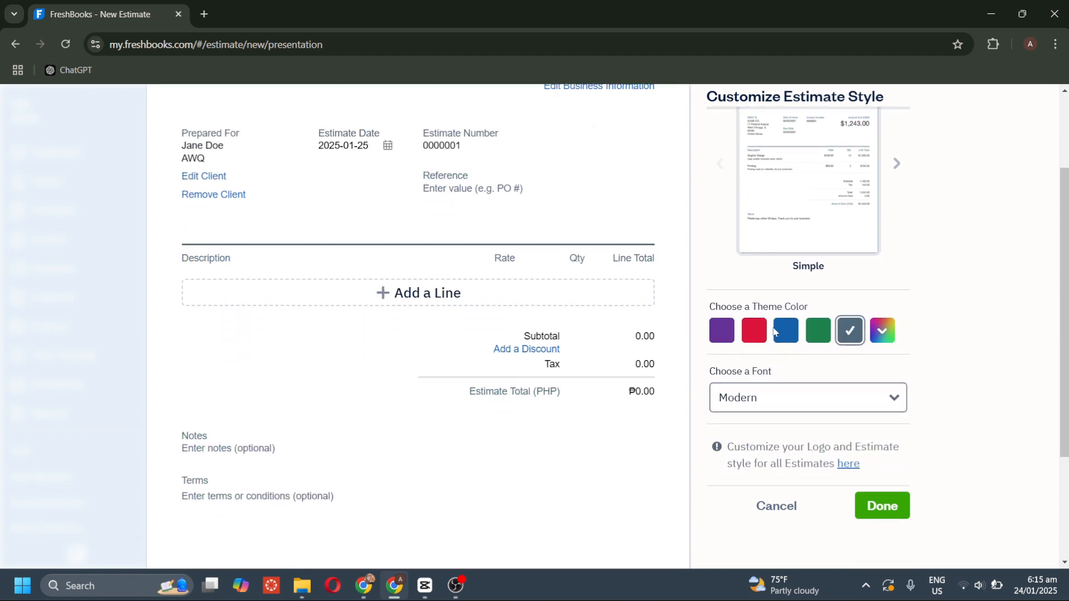
left_click(785, 384)
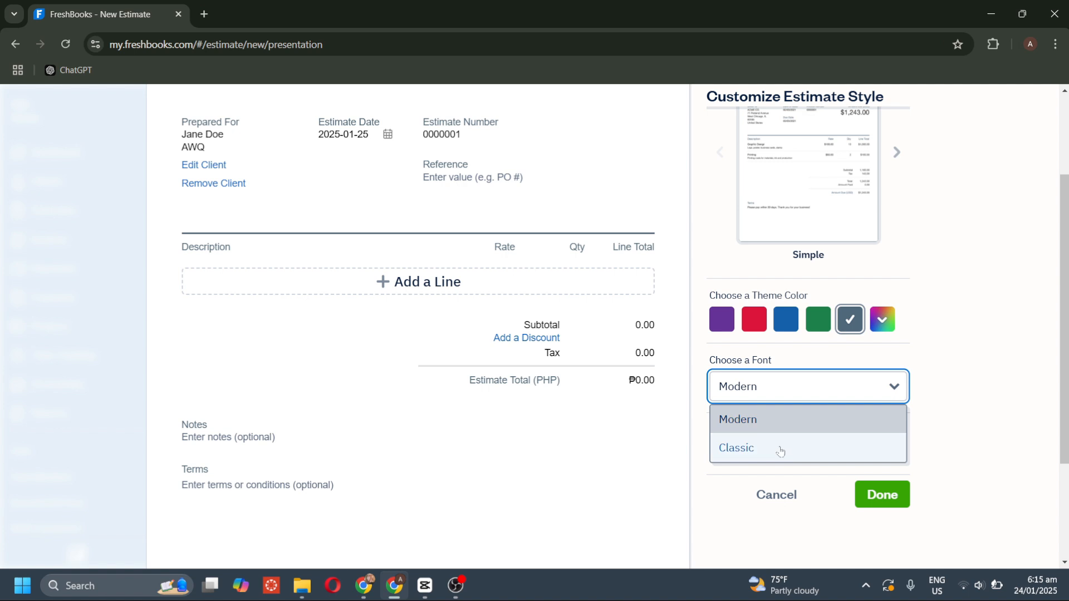
left_click(778, 447)
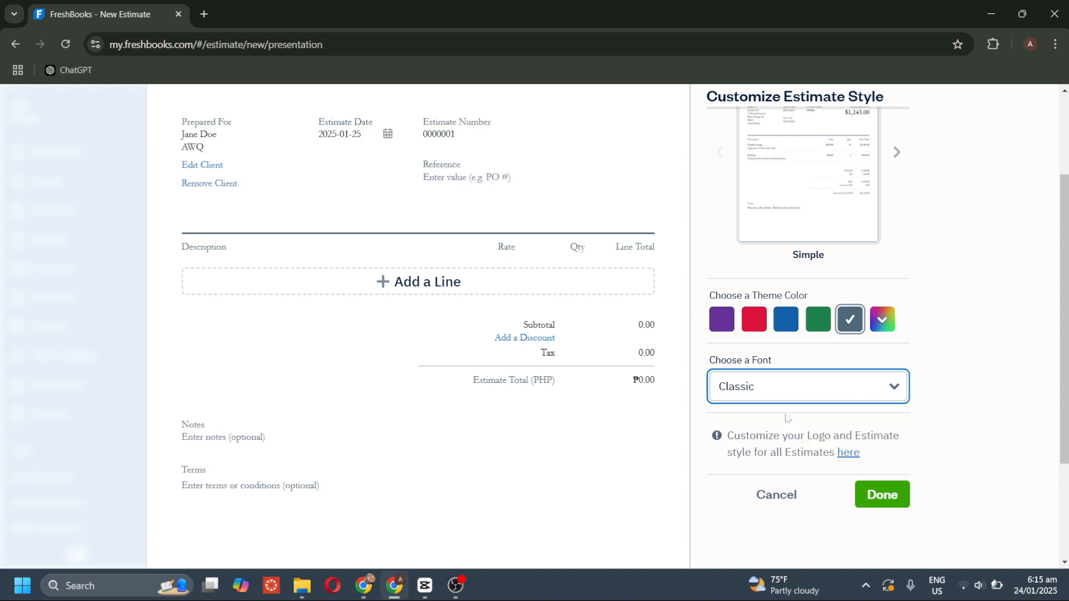
scroll(804, 353, "up", 1)
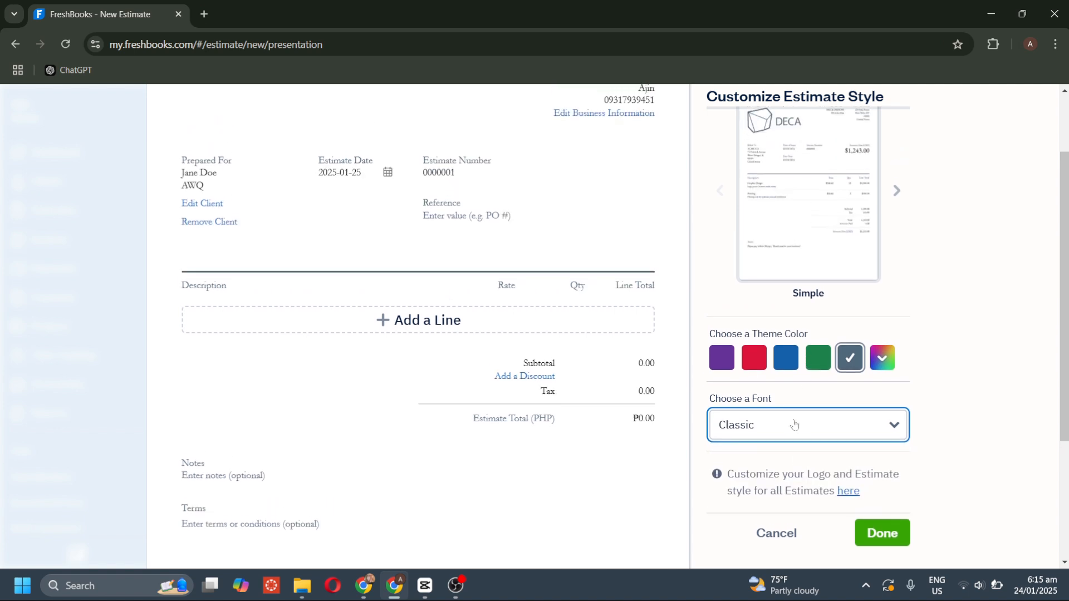
left_click(778, 439)
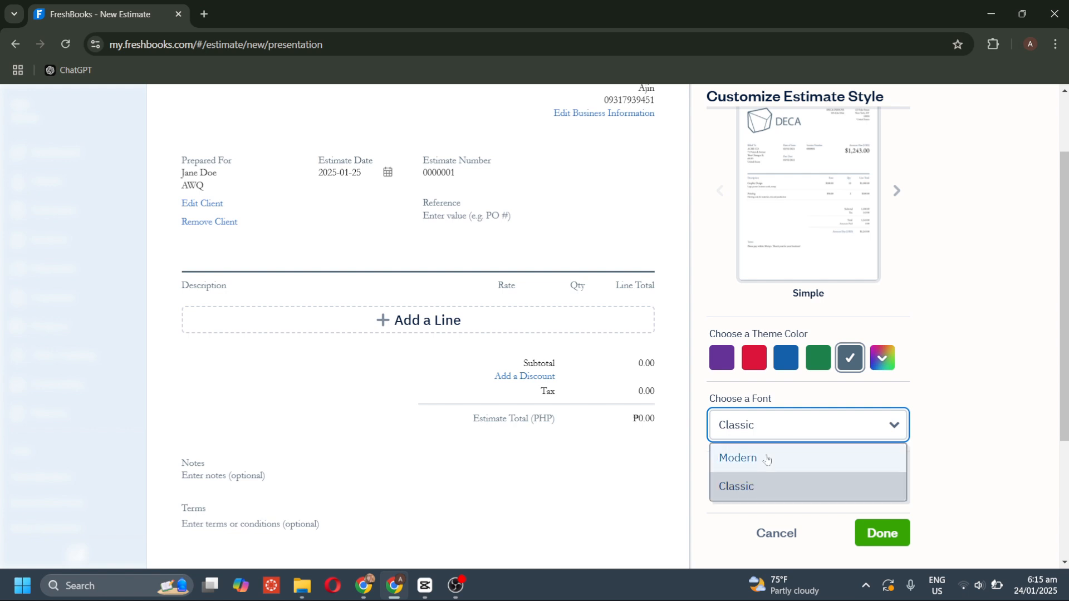
left_click(767, 459)
left_click(777, 534)
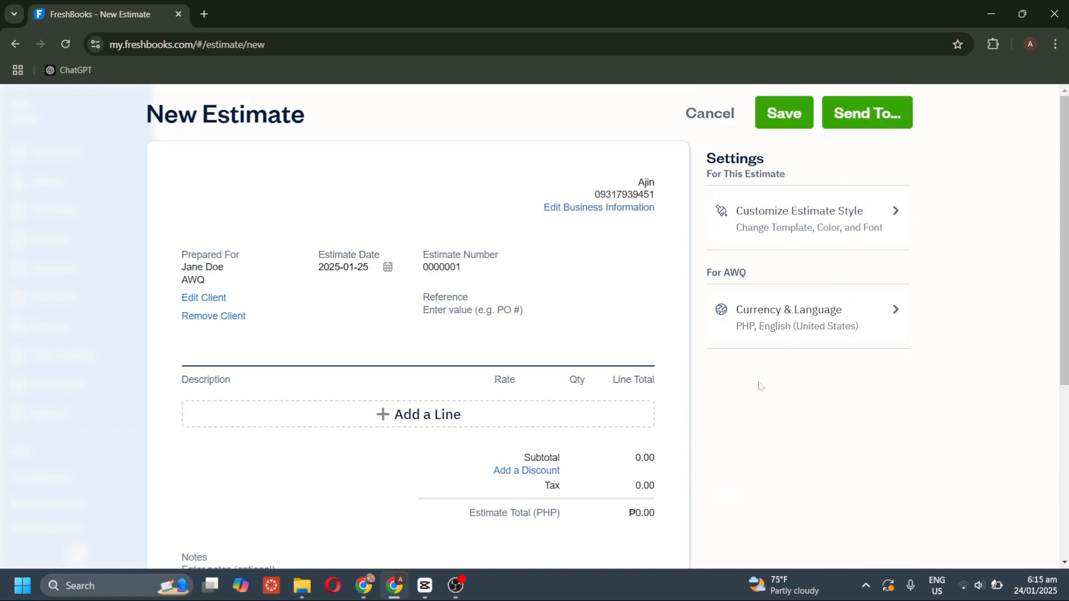
Add a new line item named Editing to the estimate.
mouse_move(548, 281)
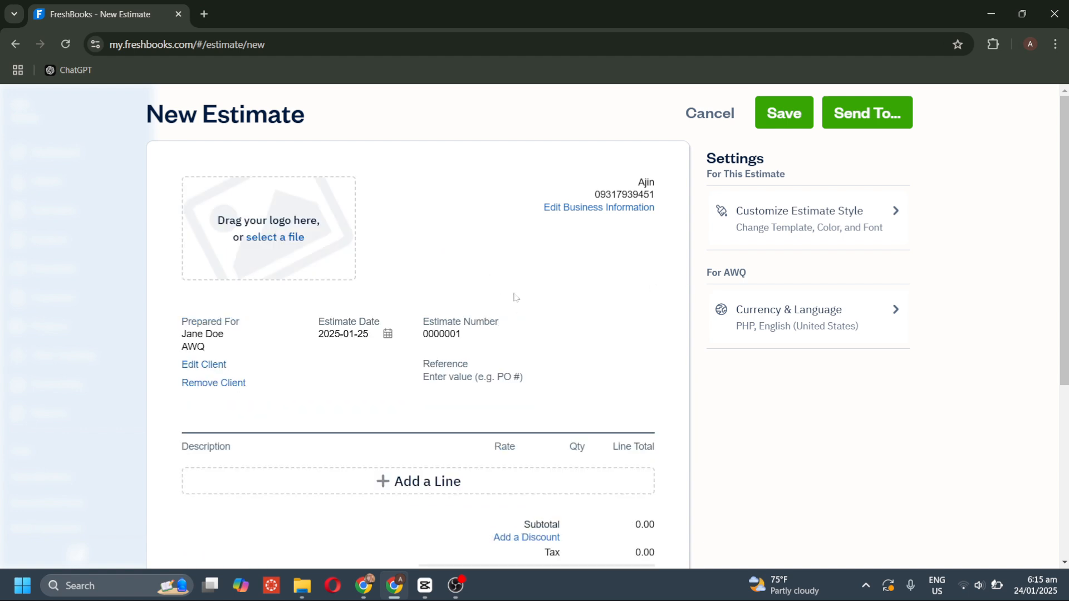
scroll(549, 390, "down", 1)
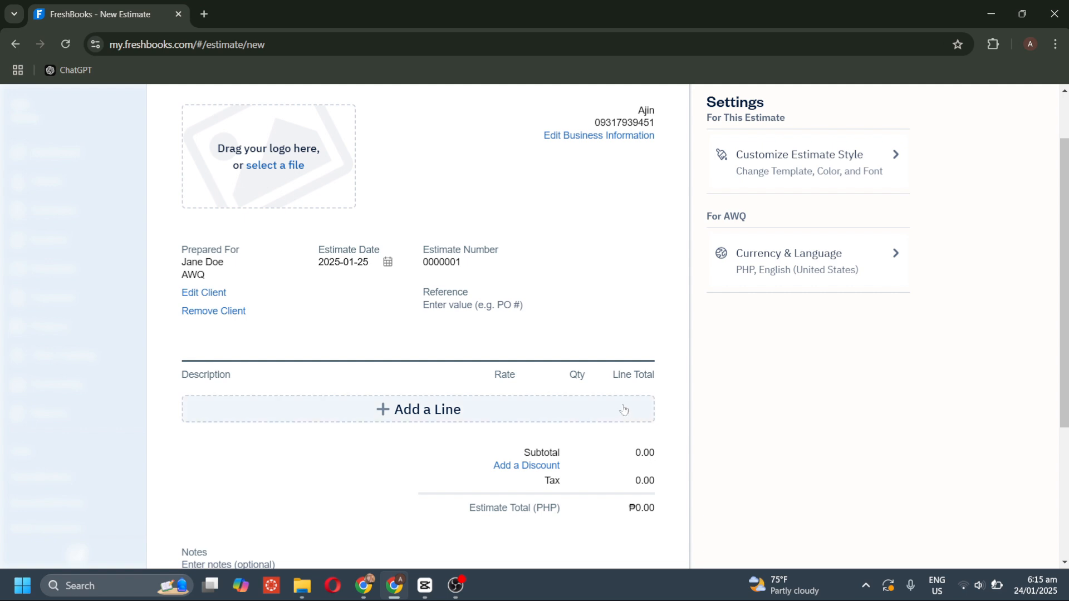
left_click(624, 409)
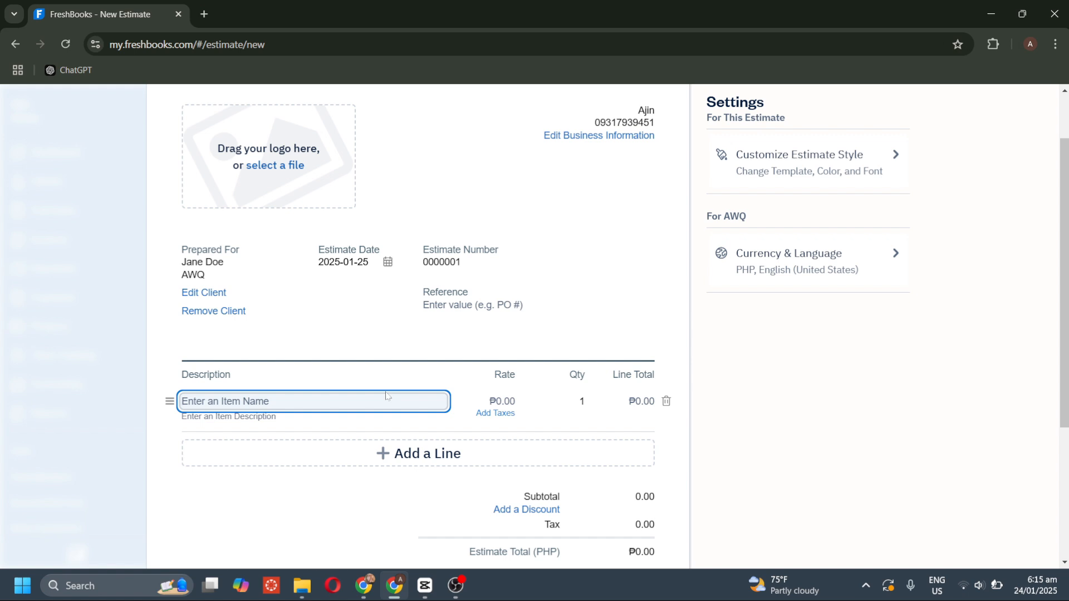
scroll(388, 396, "down", 1)
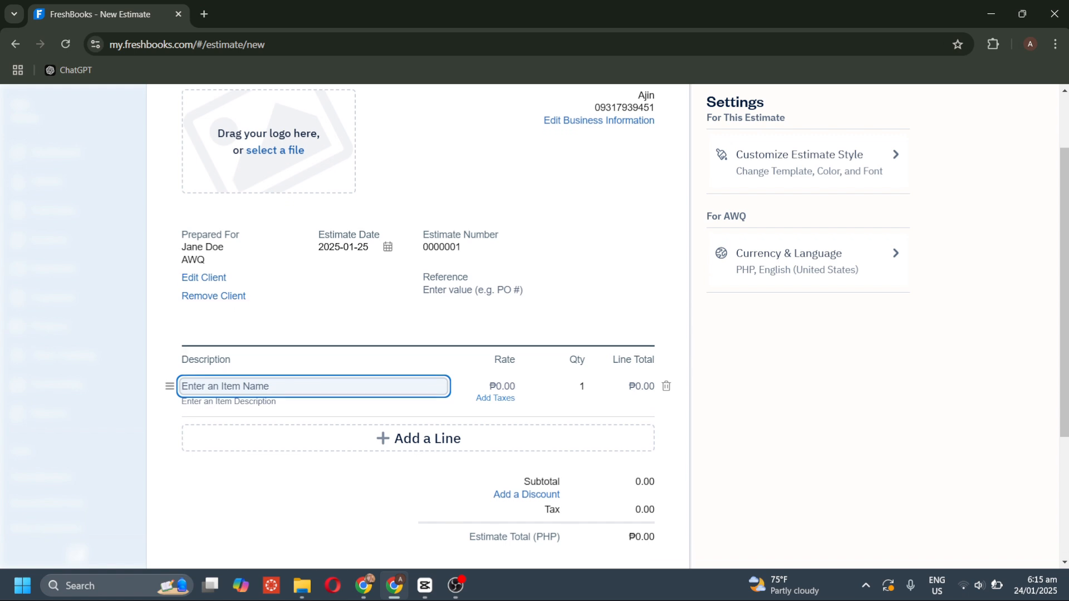
scroll(640, 366, "down", 3)
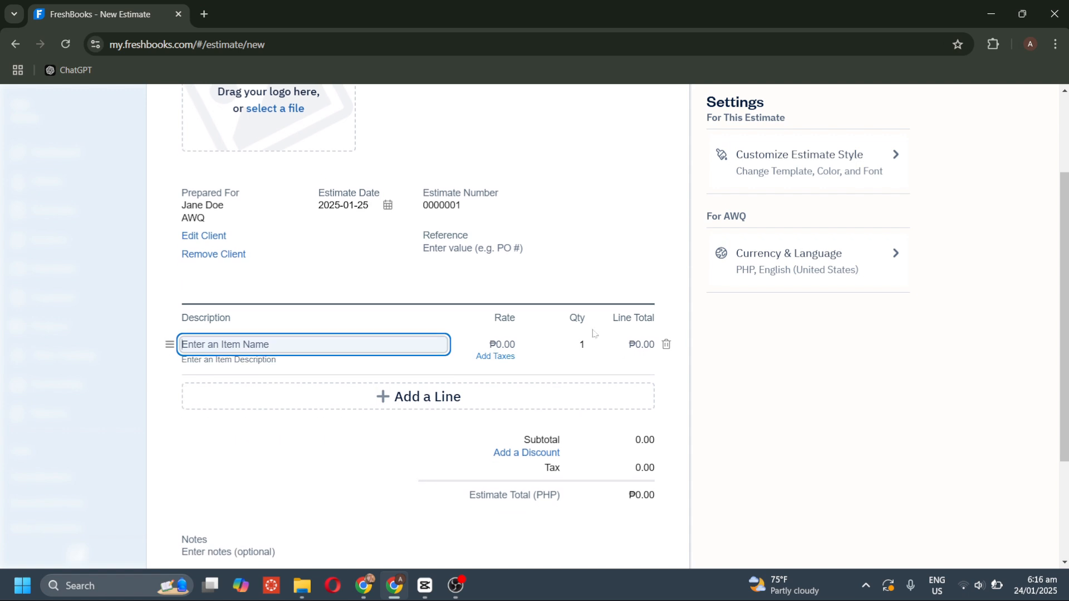
scroll(593, 333, "up", 1)
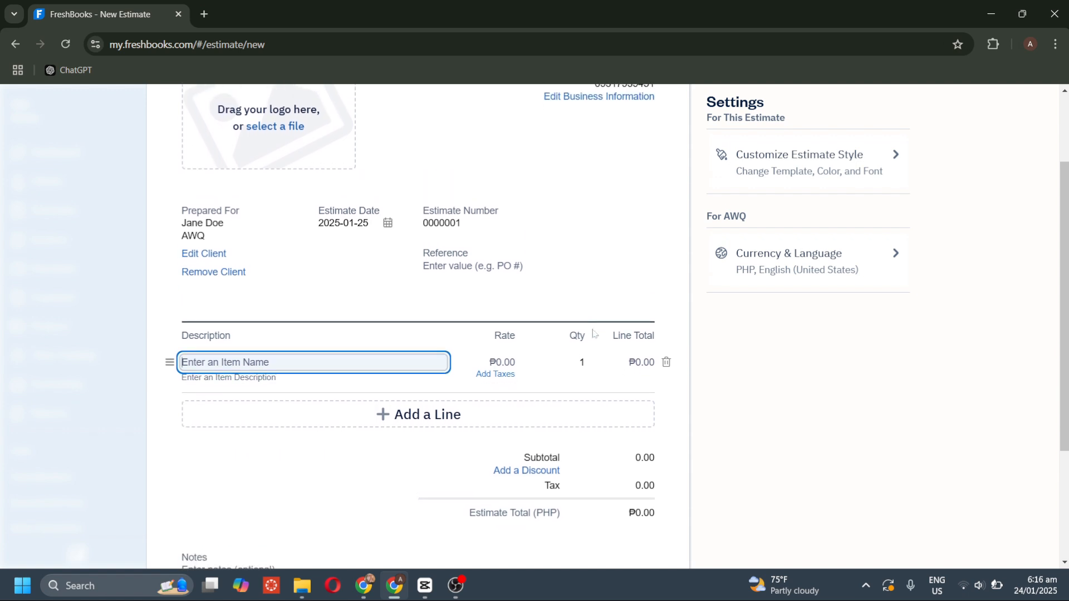
type("Editing")
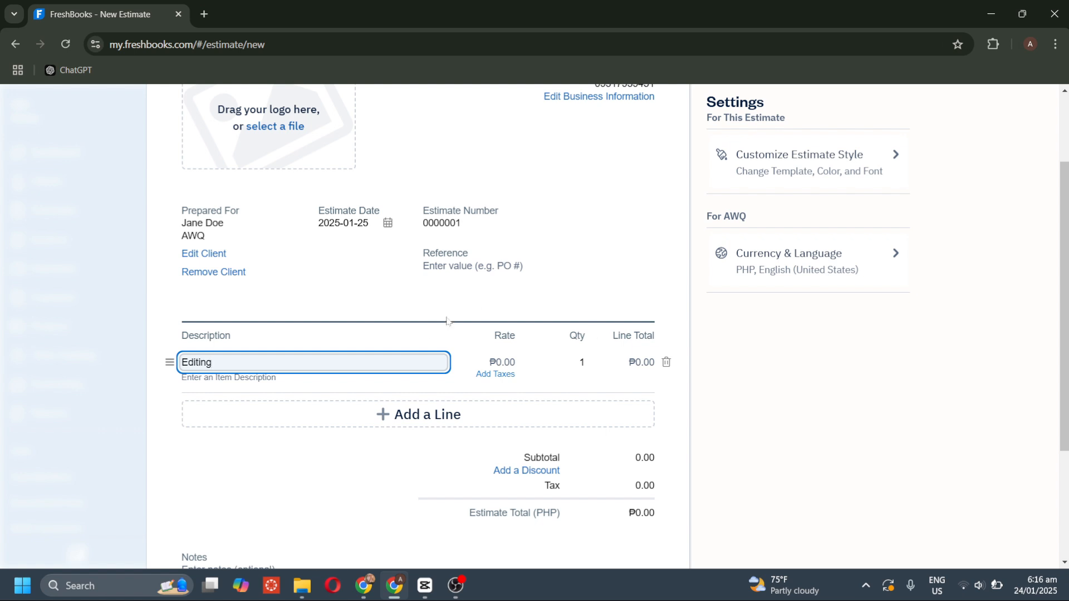
left_click(518, 365)
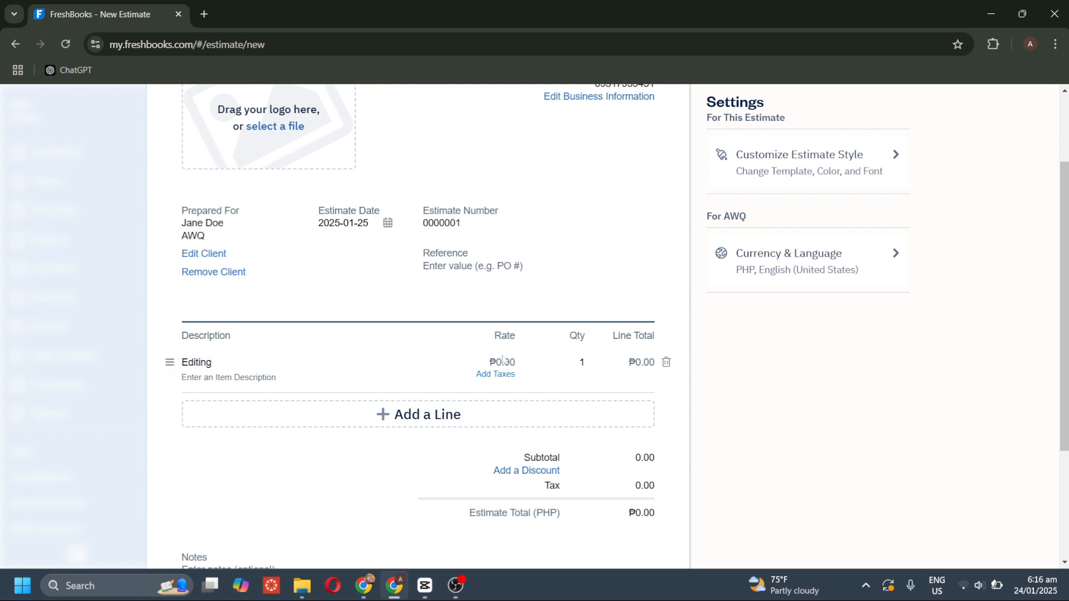
Give the Editing line a rate of 1000 and quantity 2, totalling ₱2,000.00.
left_click(504, 367)
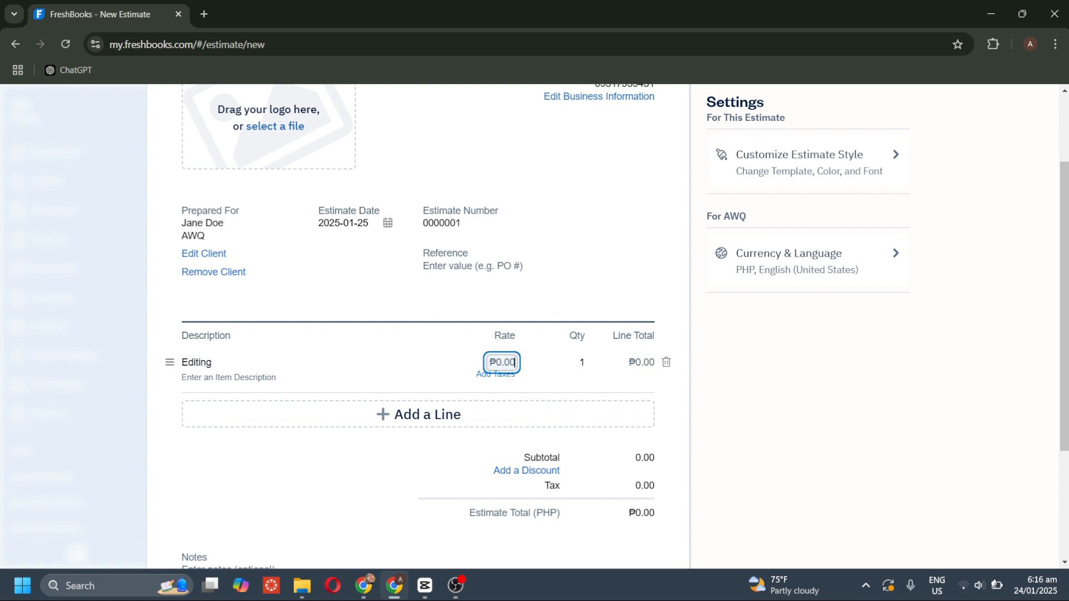
type("1000")
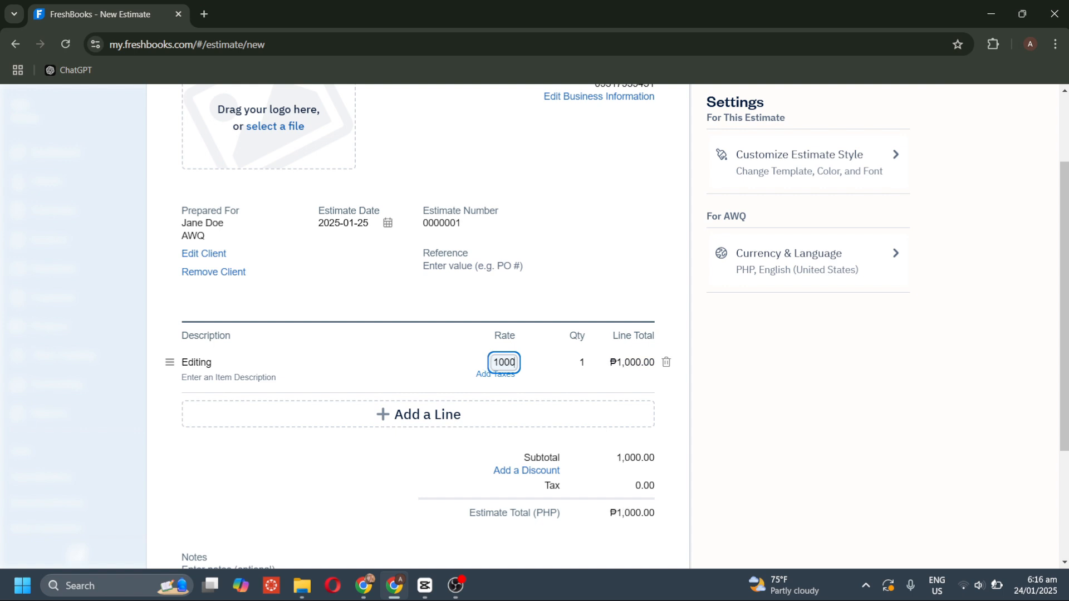
left_click(581, 358)
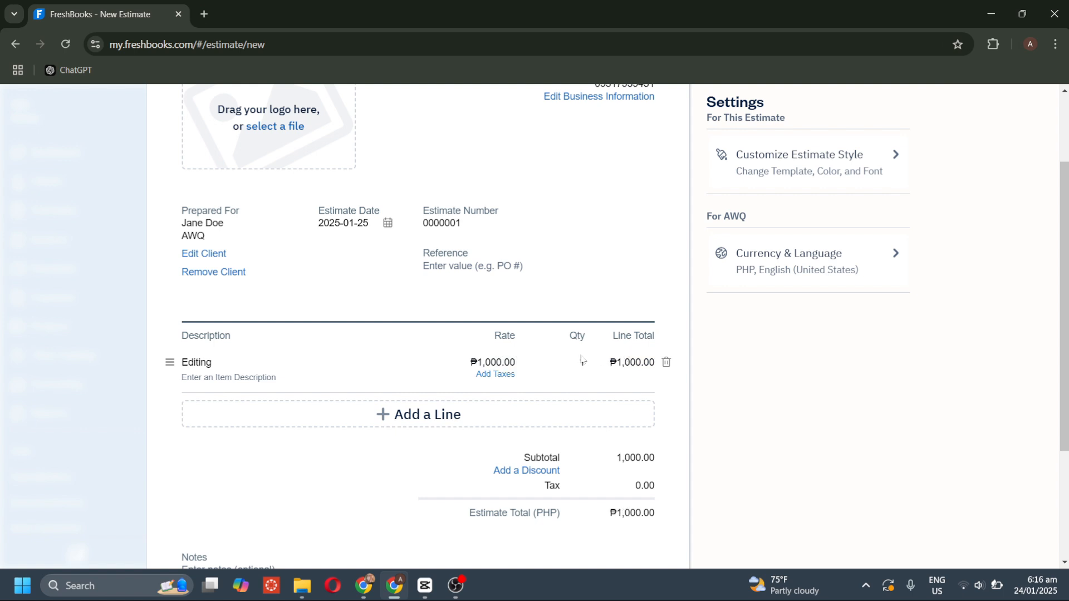
key("BackSpace")
type("2")
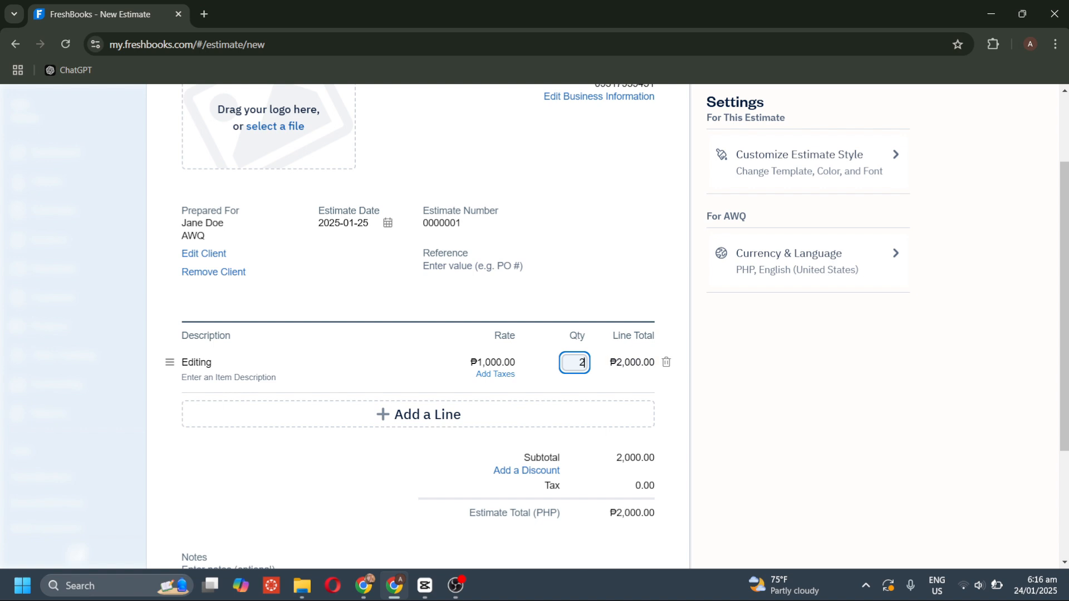
scroll(585, 384, "down", 2)
scroll(590, 401, "down", 1)
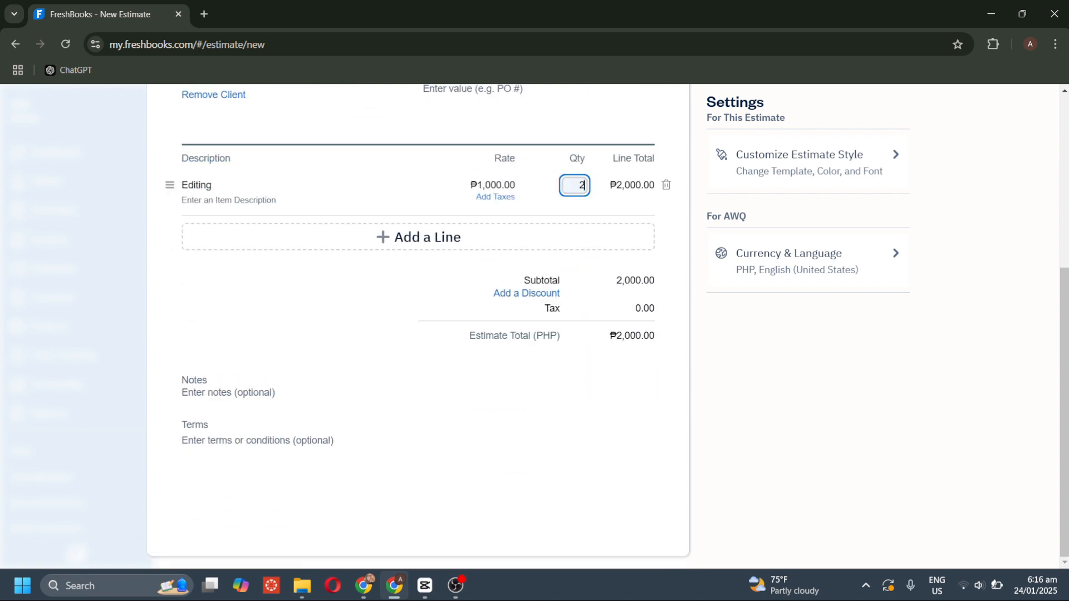
scroll(594, 397, "up", 5)
scroll(593, 397, "up", 1)
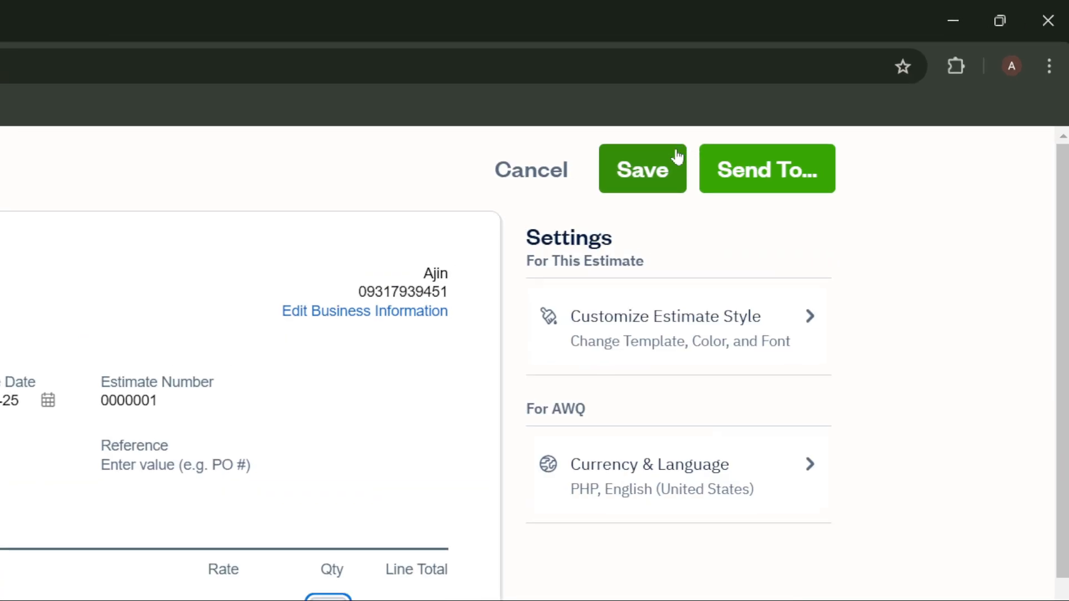
Save the ₱2,000 AWQ estimate as a draft, then view the Invoices page.
left_click(808, 103)
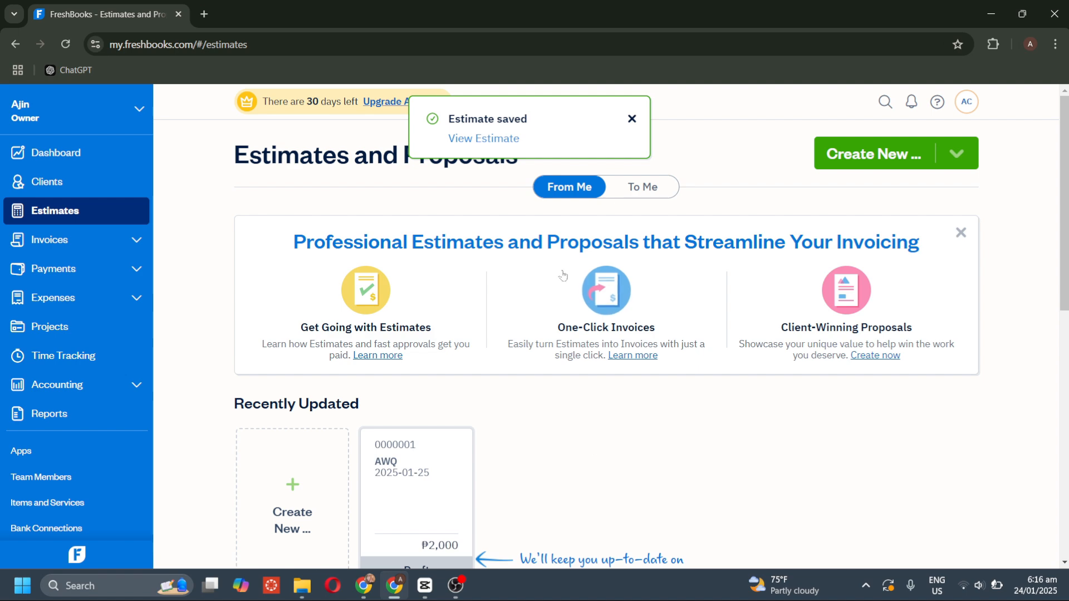
scroll(563, 275, "down", 4)
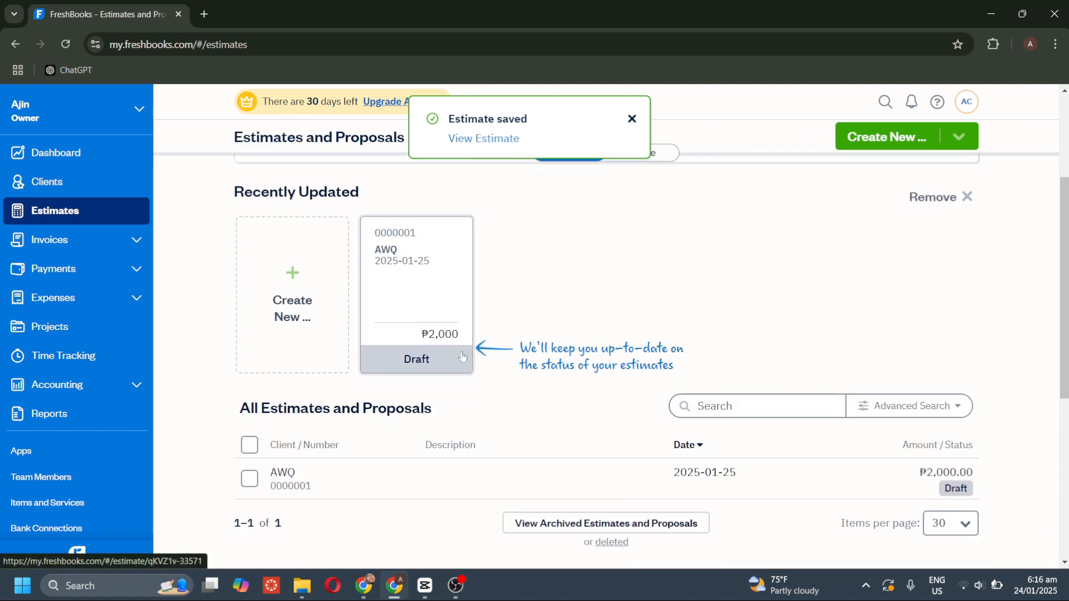
left_click(111, 239)
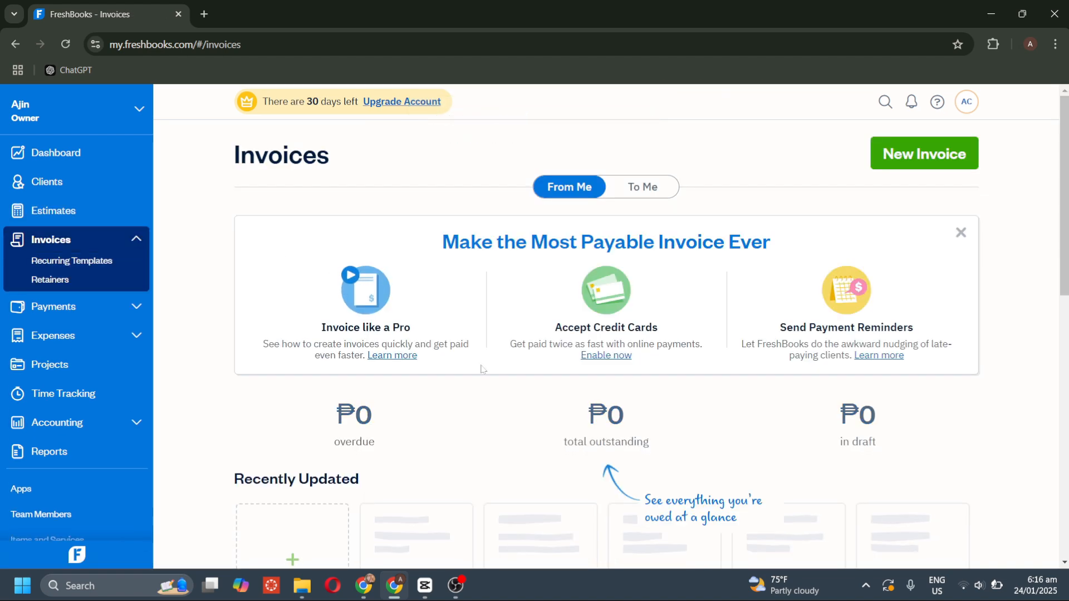
scroll(484, 365, "down", 3)
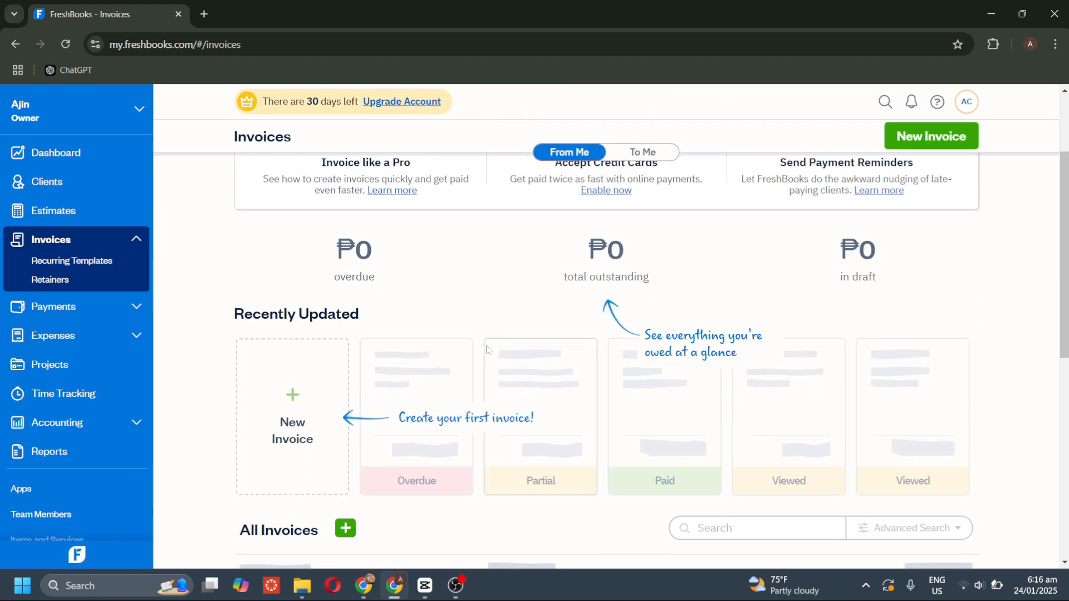
left_click(340, 445)
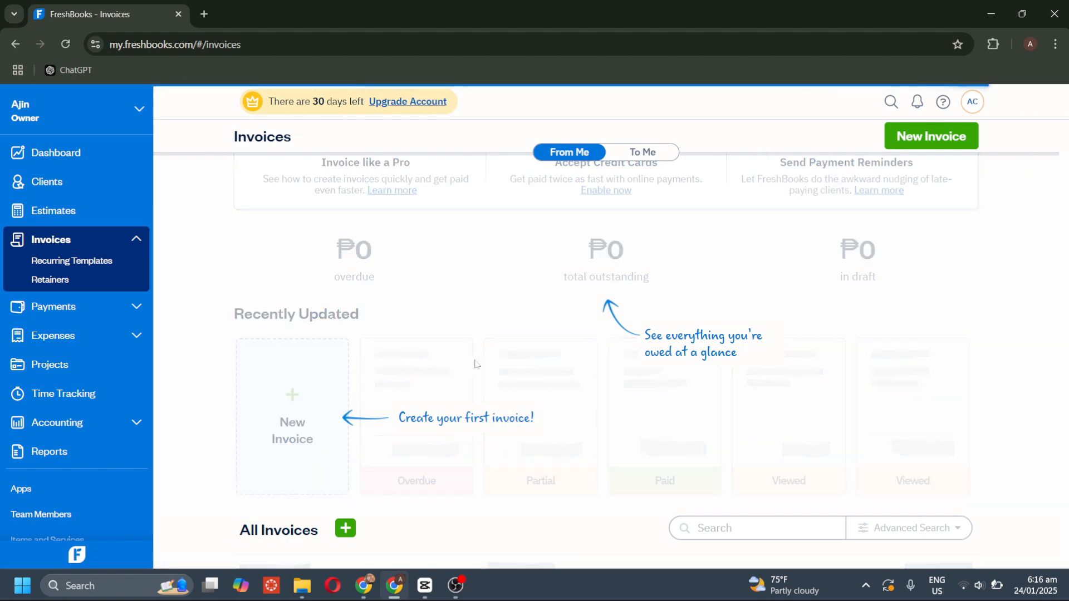
scroll(548, 326, "down", 2)
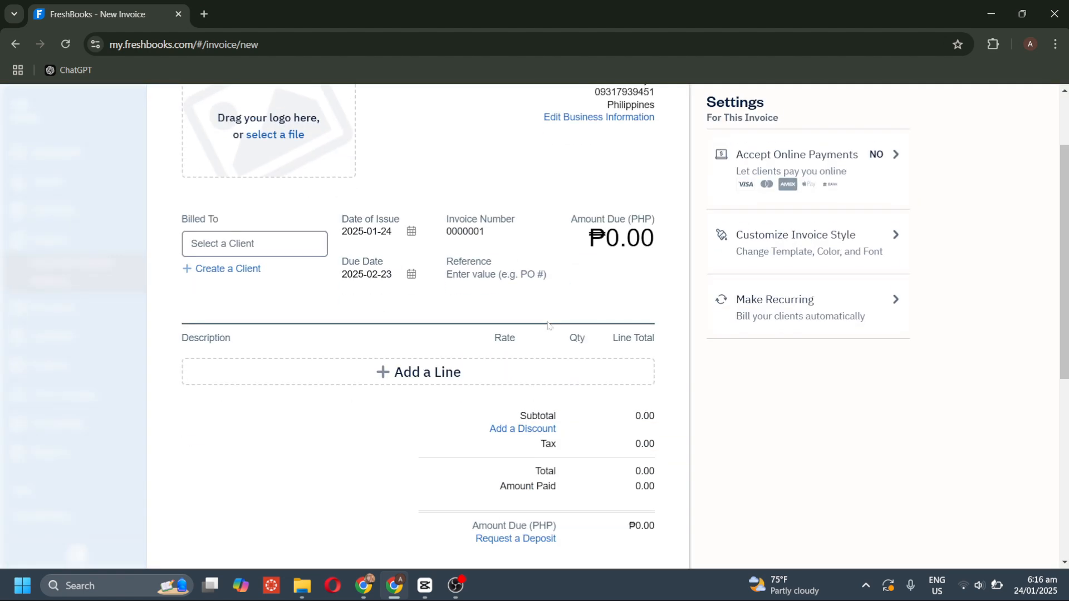
scroll(547, 325, "up", 2)
scroll(419, 256, "up", 1)
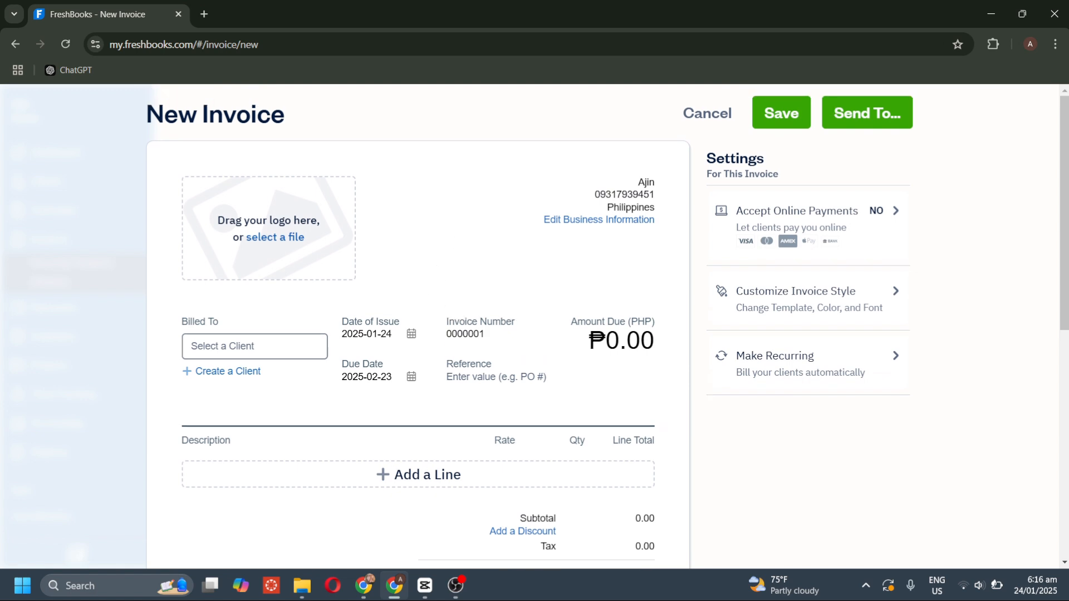
scroll(448, 312, "down", 4)
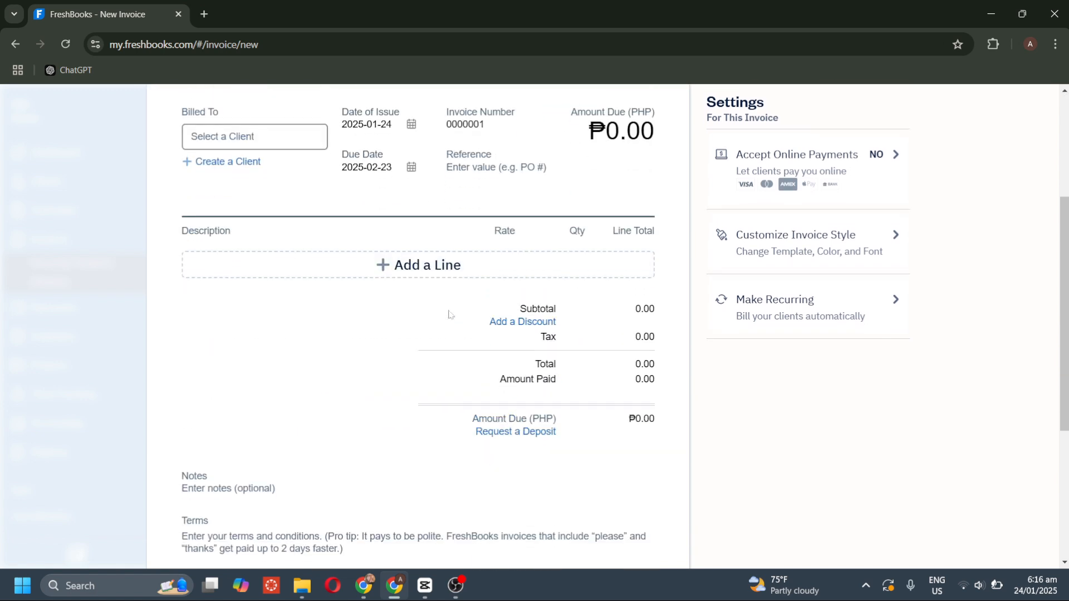
scroll(448, 312, "up", 1)
scroll(449, 314, "up", 2)
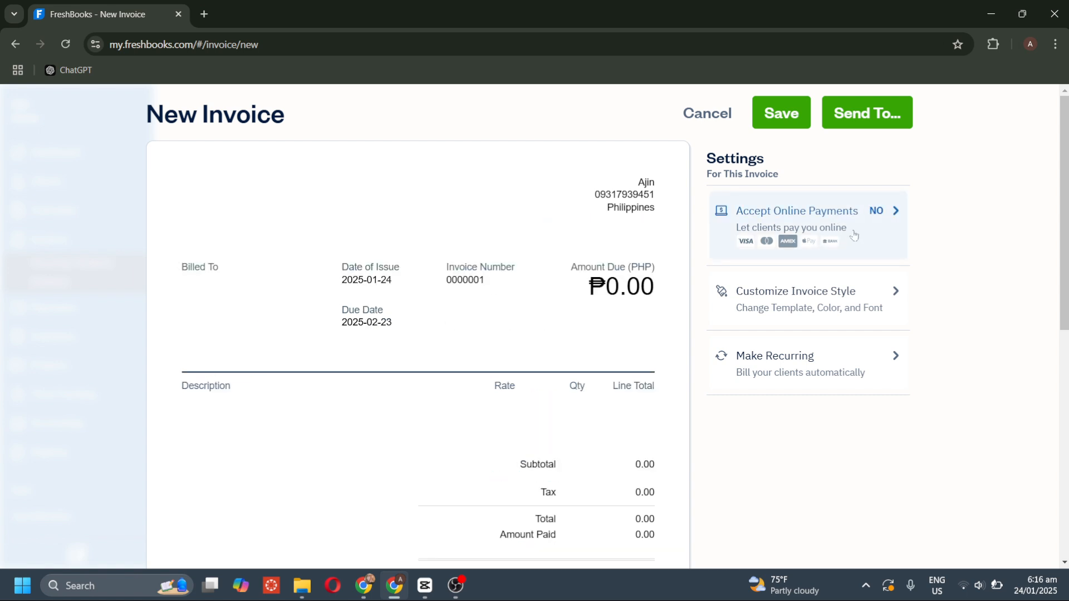
Review the Accept Online Payments setup details and fees, then return to the payments overview.
left_click(888, 234)
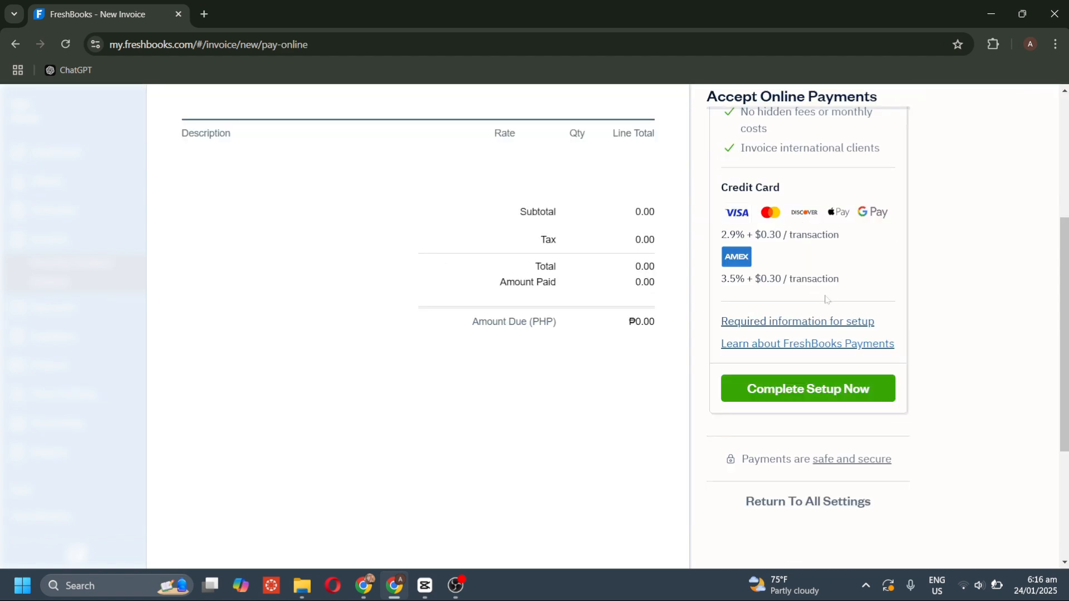
scroll(831, 268, "up", 2)
scroll(807, 267, "up", 1)
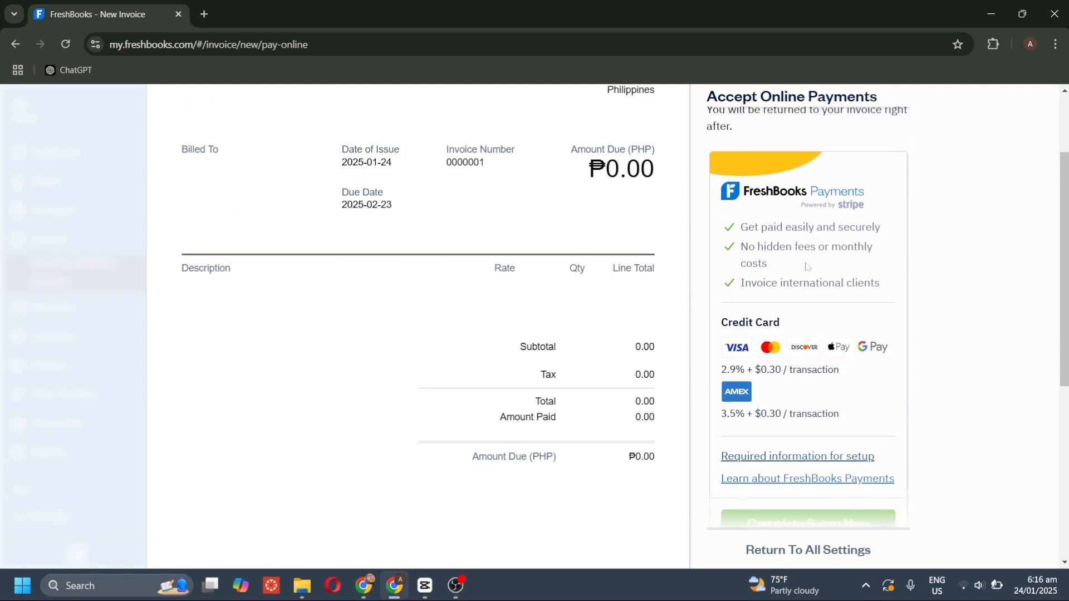
scroll(624, 304, "up", 1)
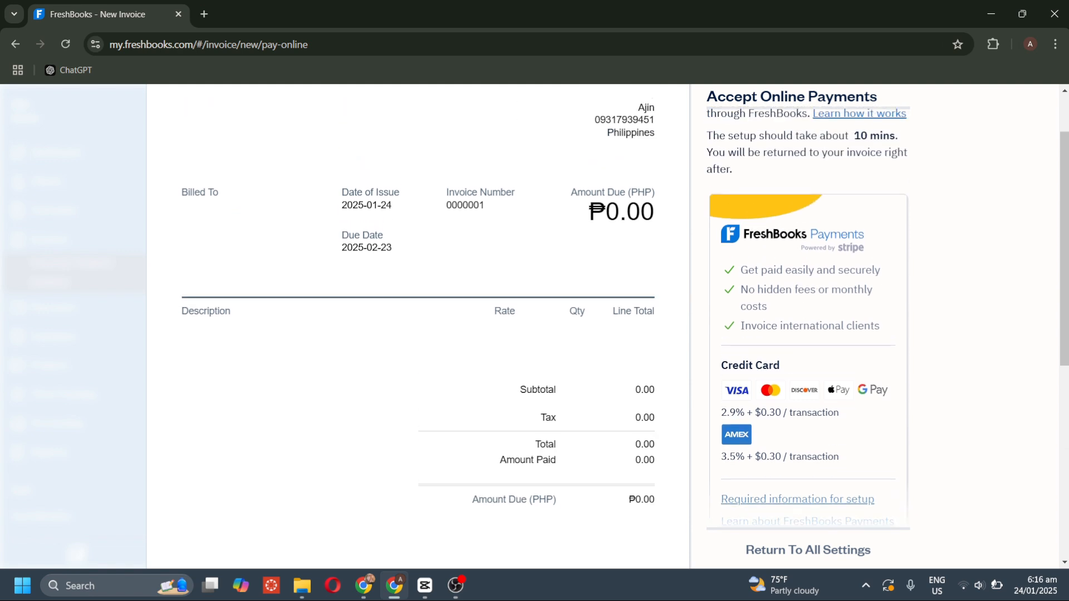
scroll(820, 293, "up", 2)
scroll(820, 293, "left", 5)
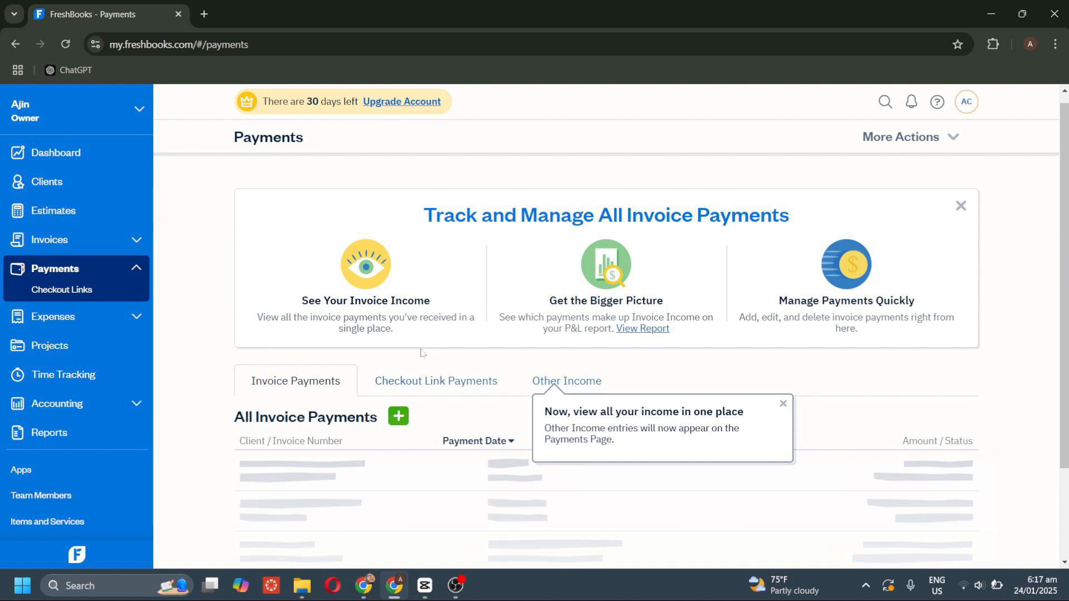
Browse the Checkout Link Payments and Other Income tabs, then switch to the Expenses section.
scroll(455, 334, "down", 1)
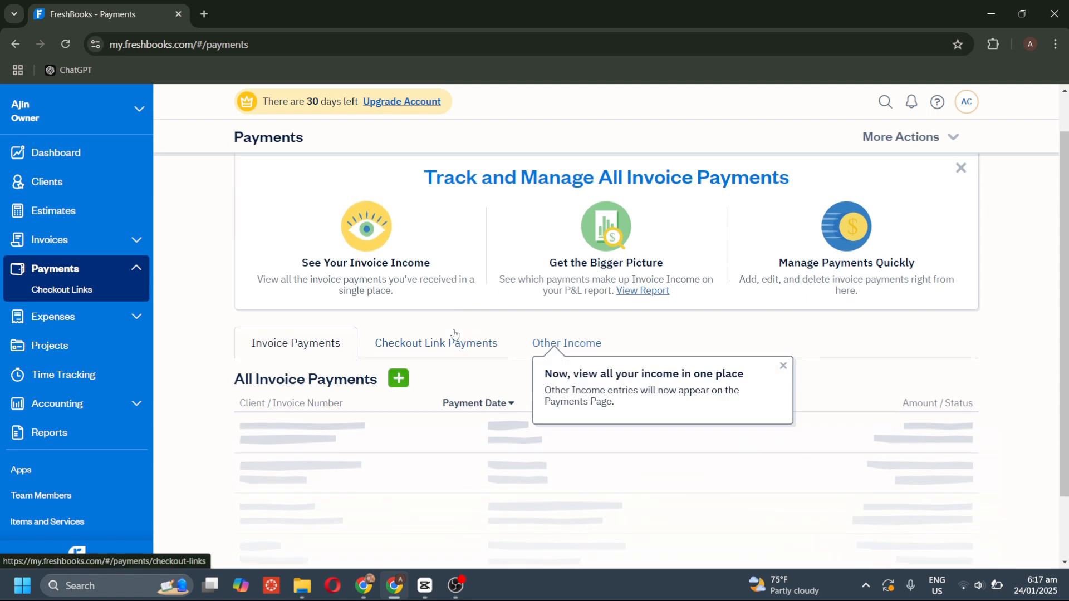
scroll(453, 332, "down", 1)
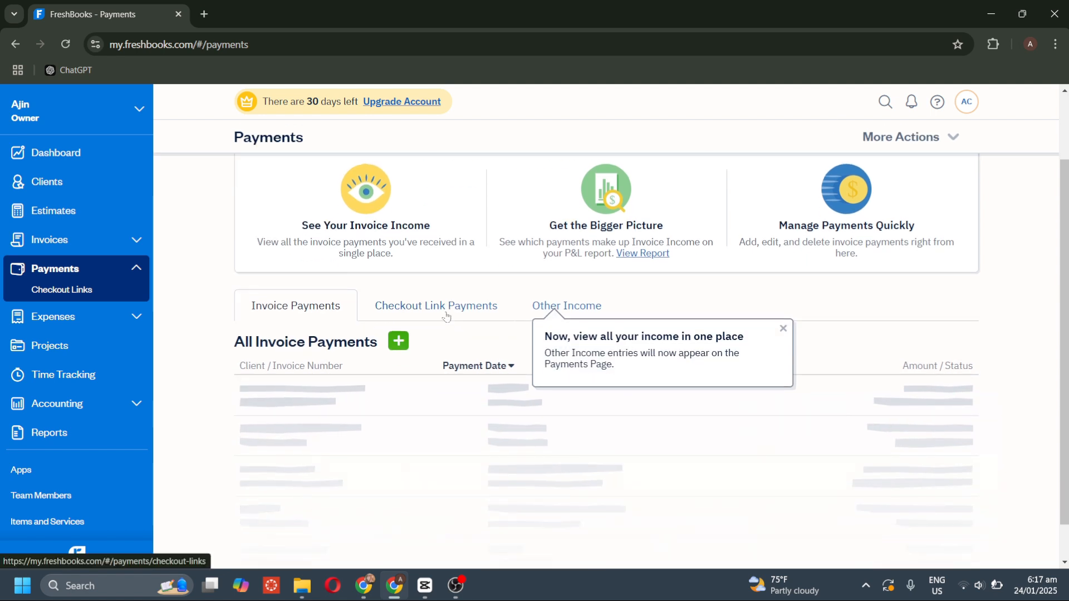
left_click(446, 317)
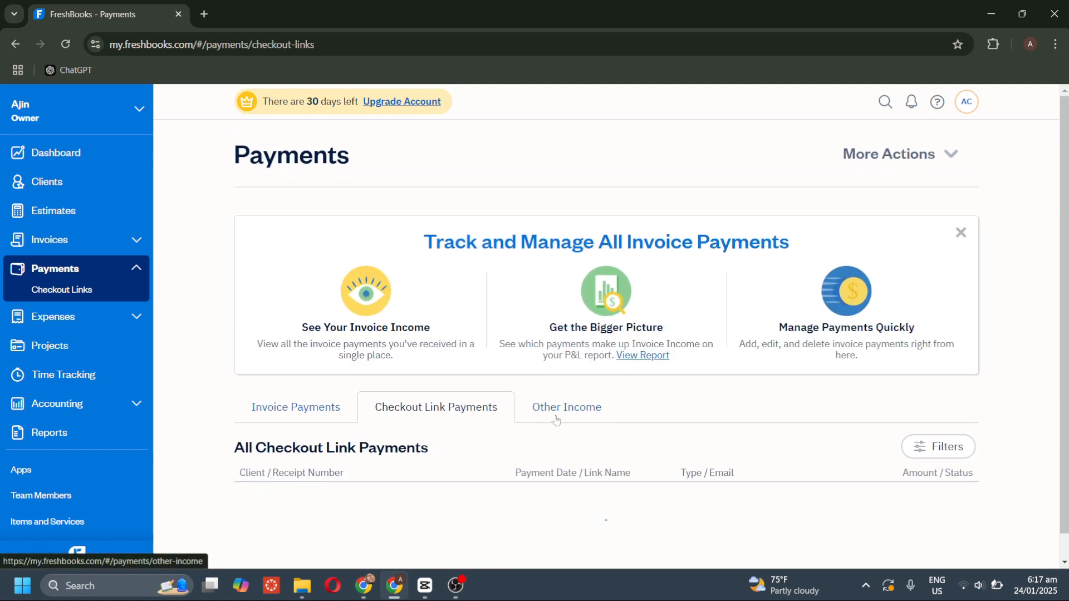
scroll(555, 420, "down", 1)
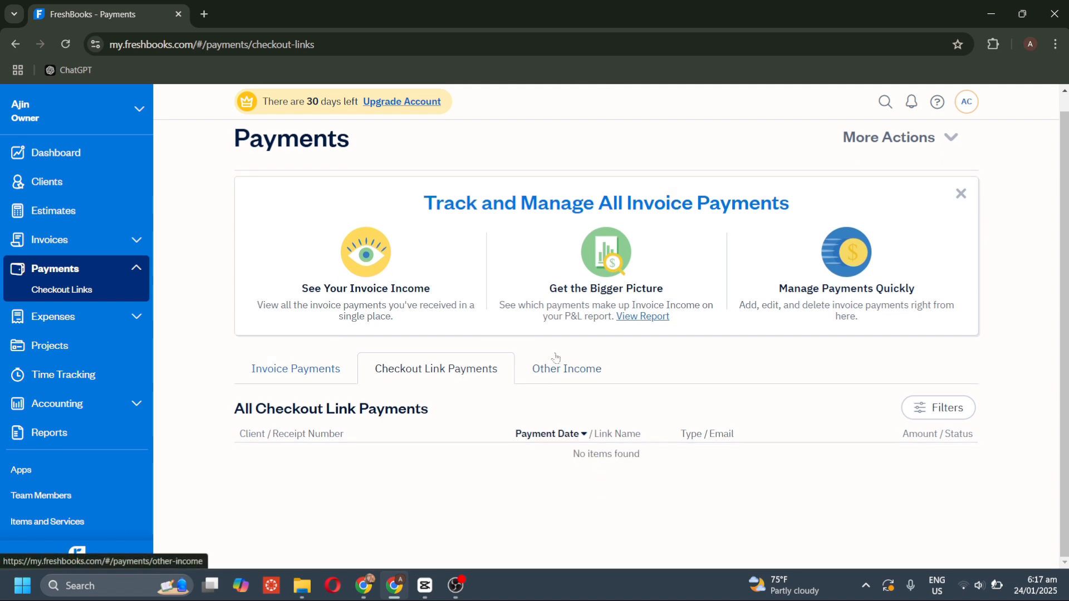
left_click(556, 361)
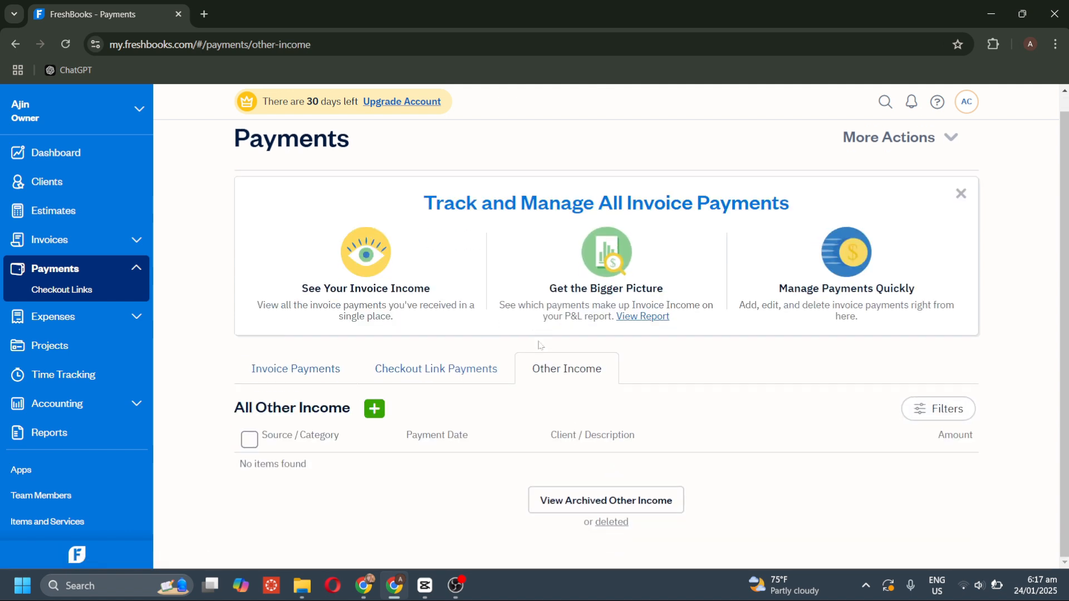
left_click(117, 323)
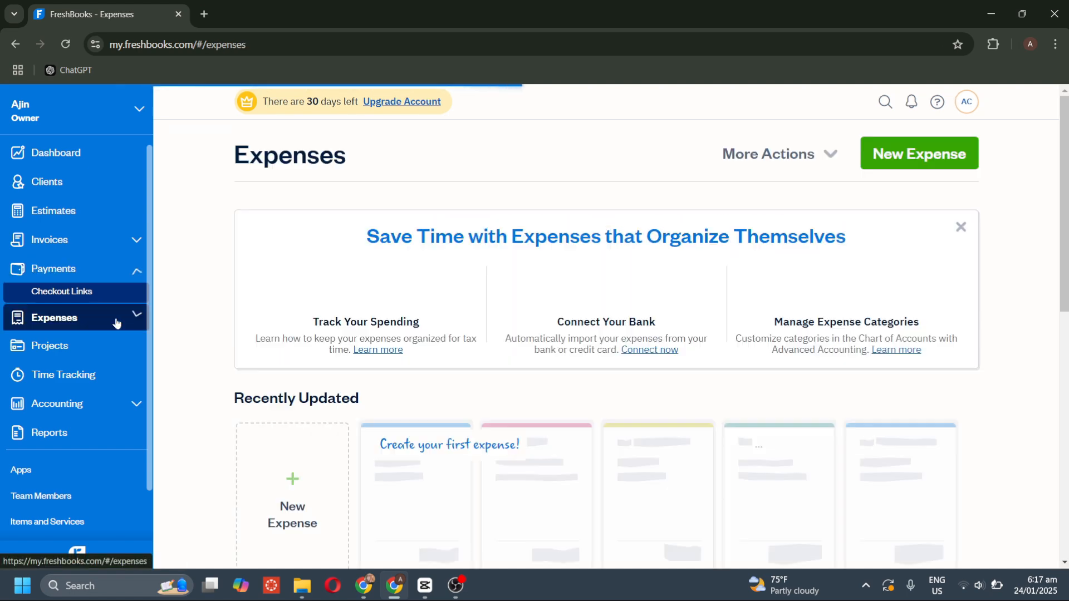
scroll(479, 427, "down", 3)
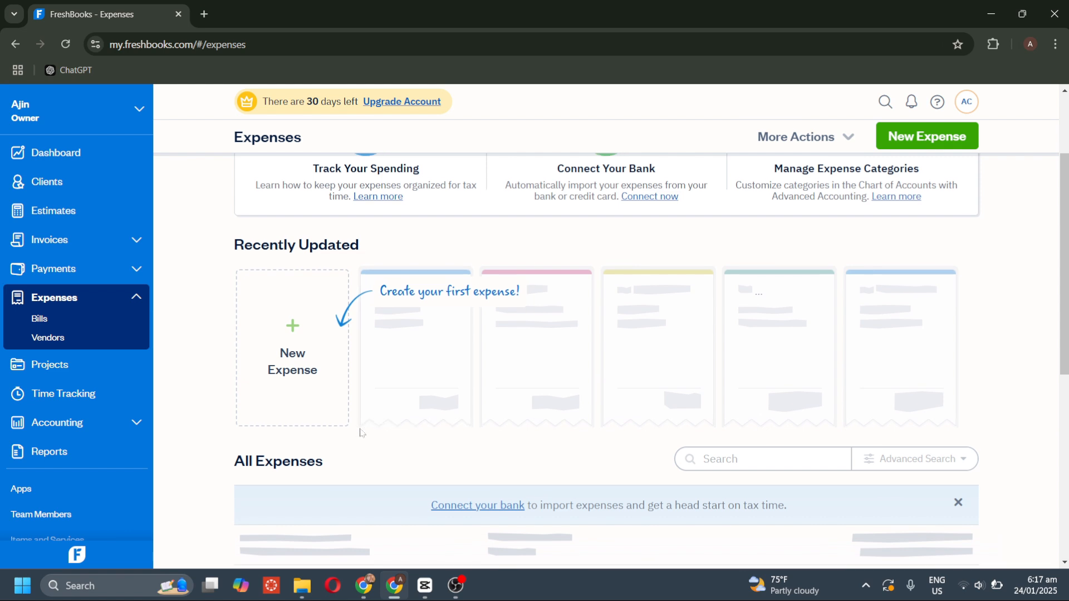
Start a new expense and set its category to Printing.
left_click(304, 339)
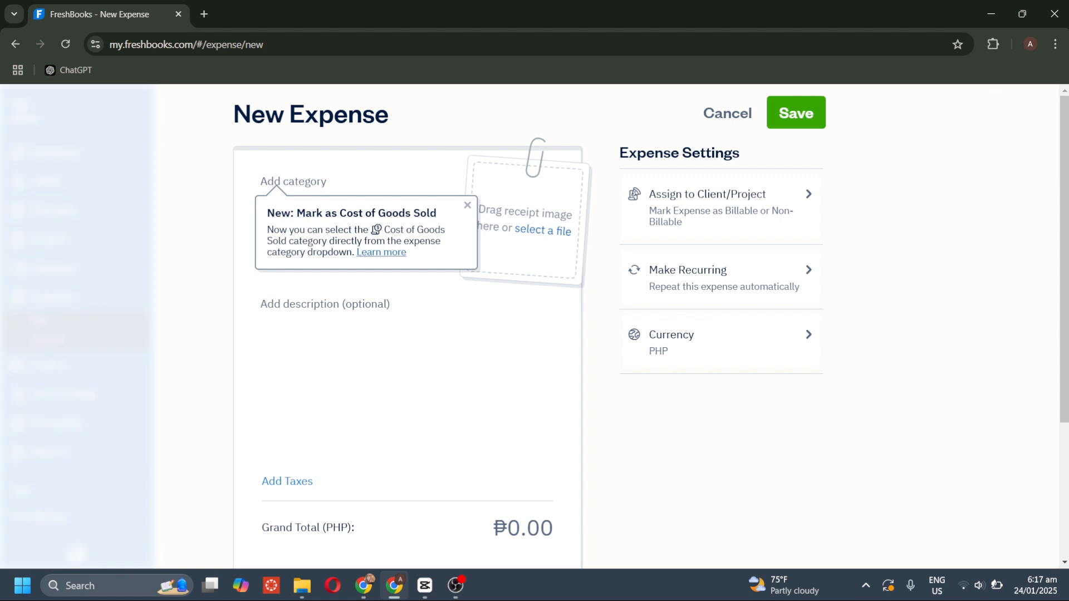
scroll(422, 298, "down", 1)
scroll(421, 298, "up", 1)
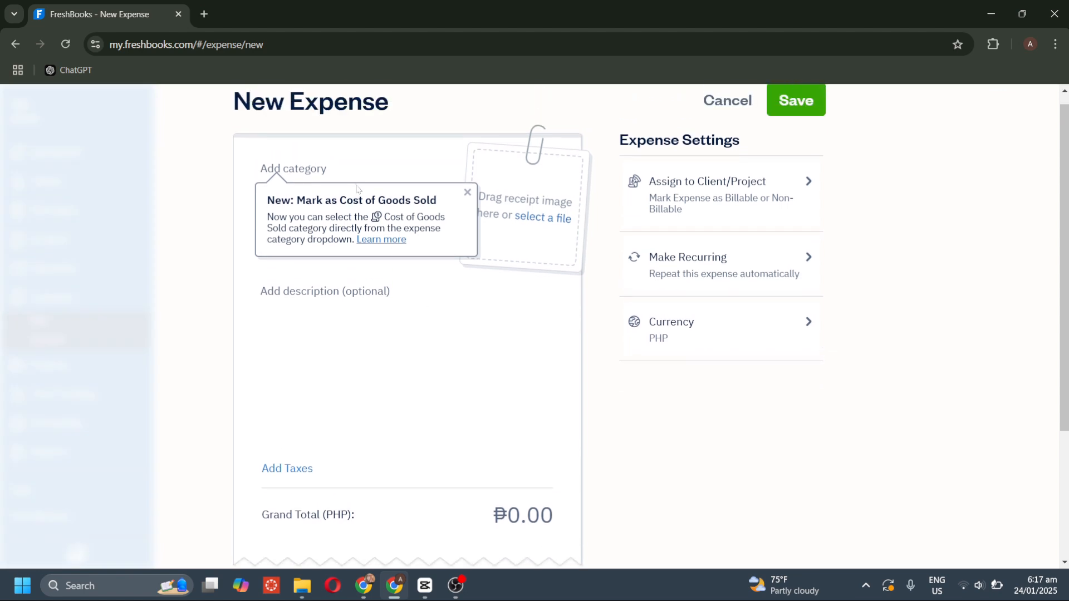
left_click(294, 169)
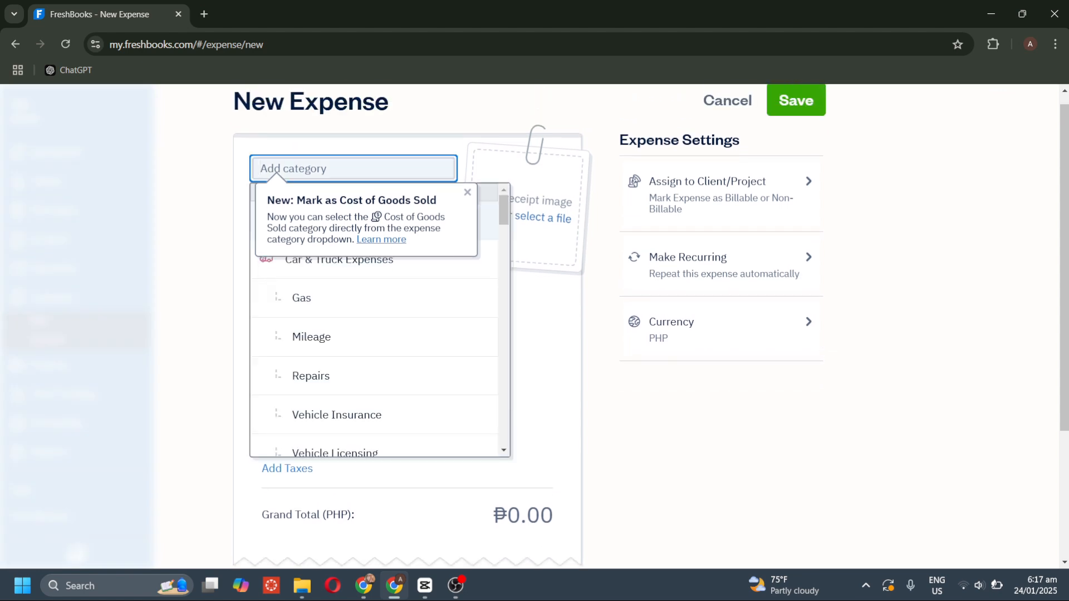
left_click(463, 200)
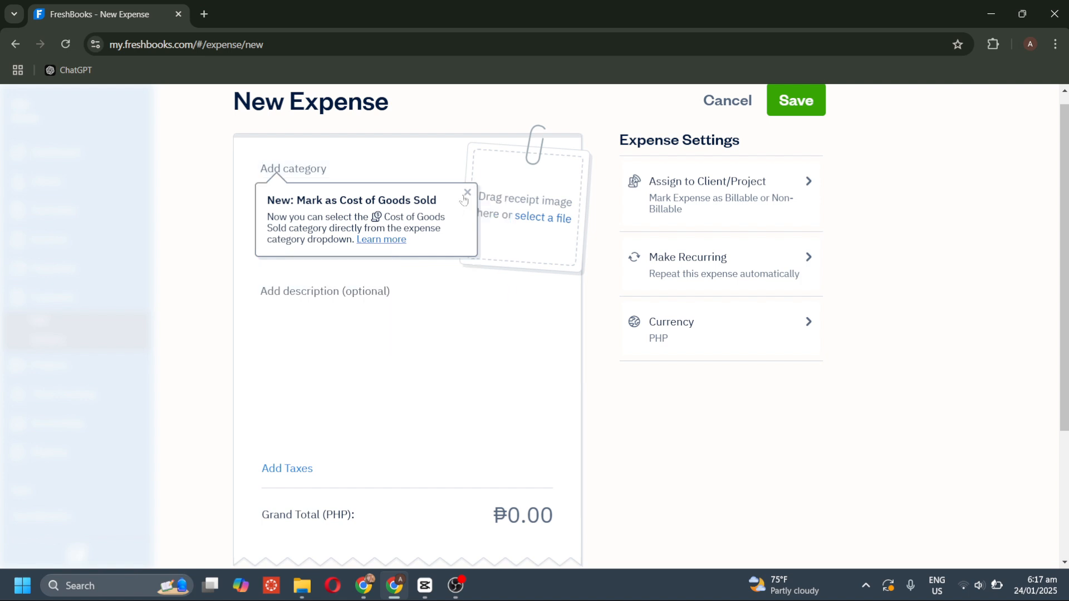
left_click(463, 200)
left_click(294, 169)
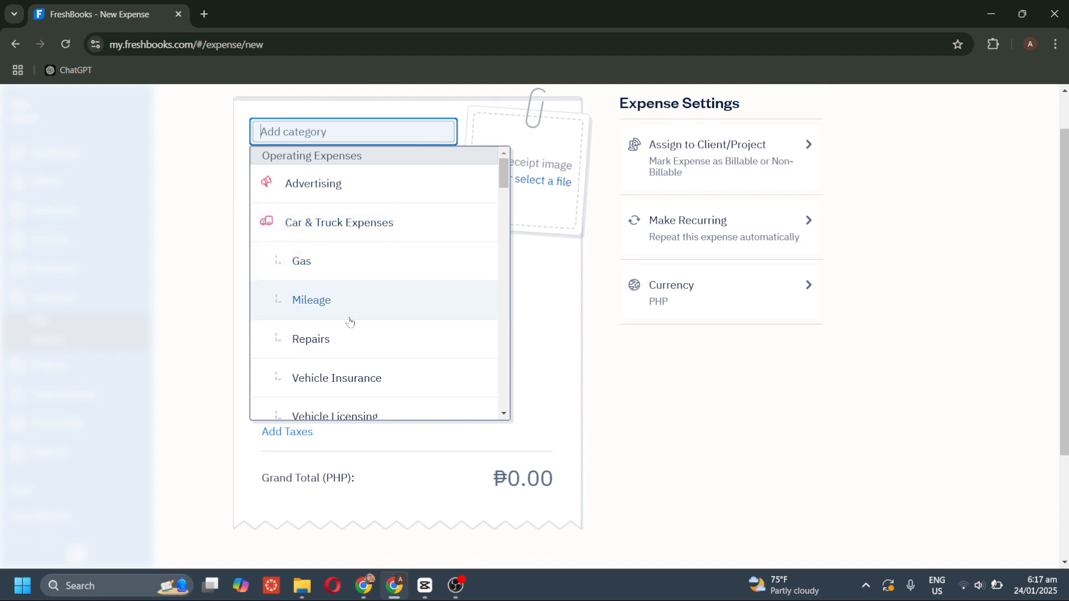
scroll(321, 313, "down", 2)
scroll(321, 314, "down", 4)
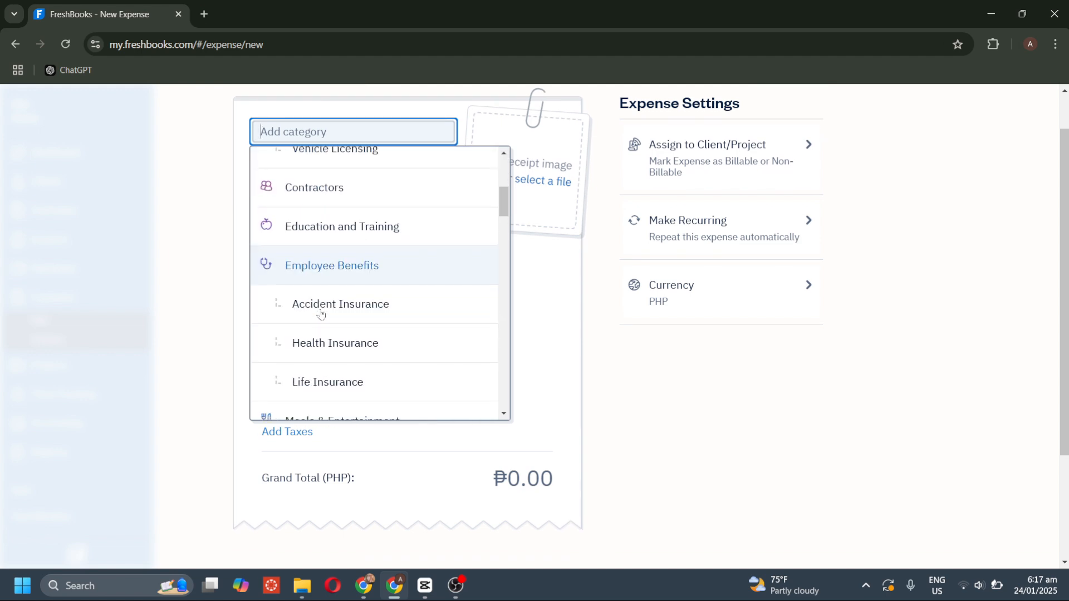
scroll(321, 314, "down", 3)
scroll(320, 313, "down", 4)
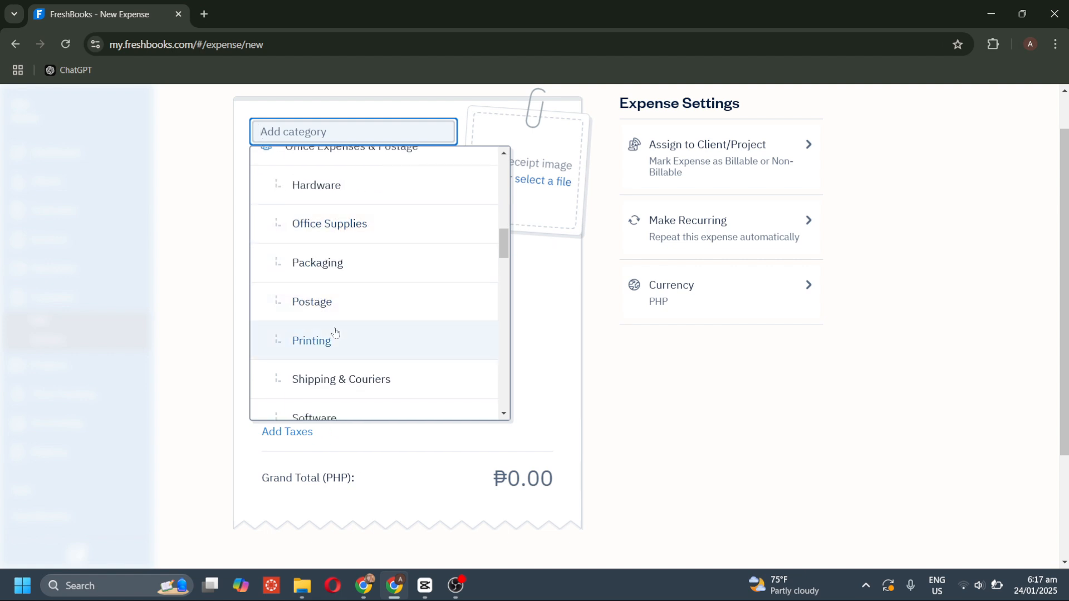
left_click(335, 332)
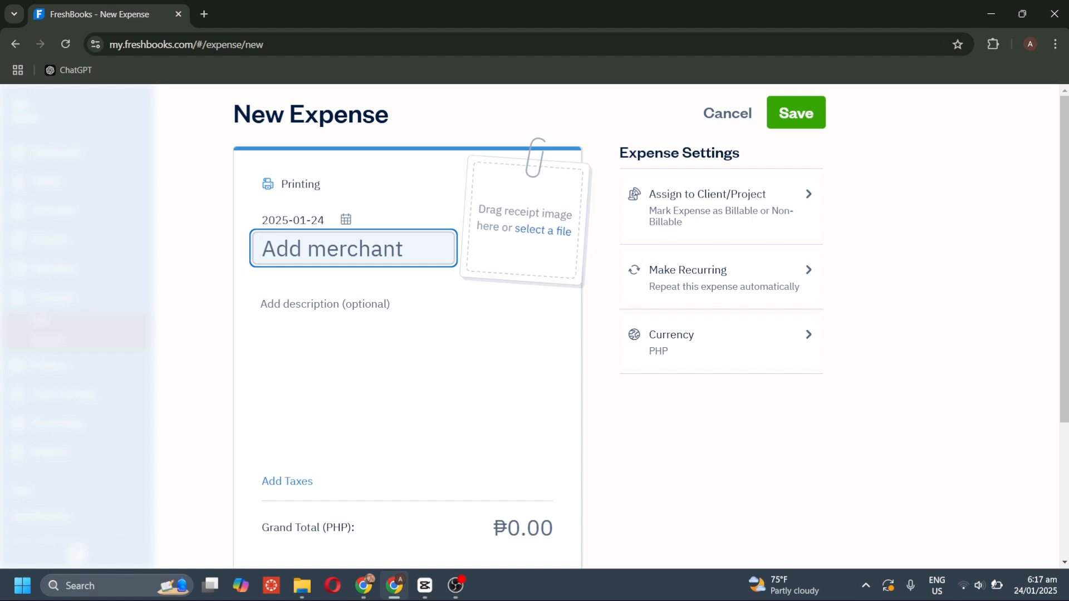
Leave the description and grand total unchanged, and back out of assigning a client or project.
left_click(386, 297)
scroll(385, 298, "down", 1)
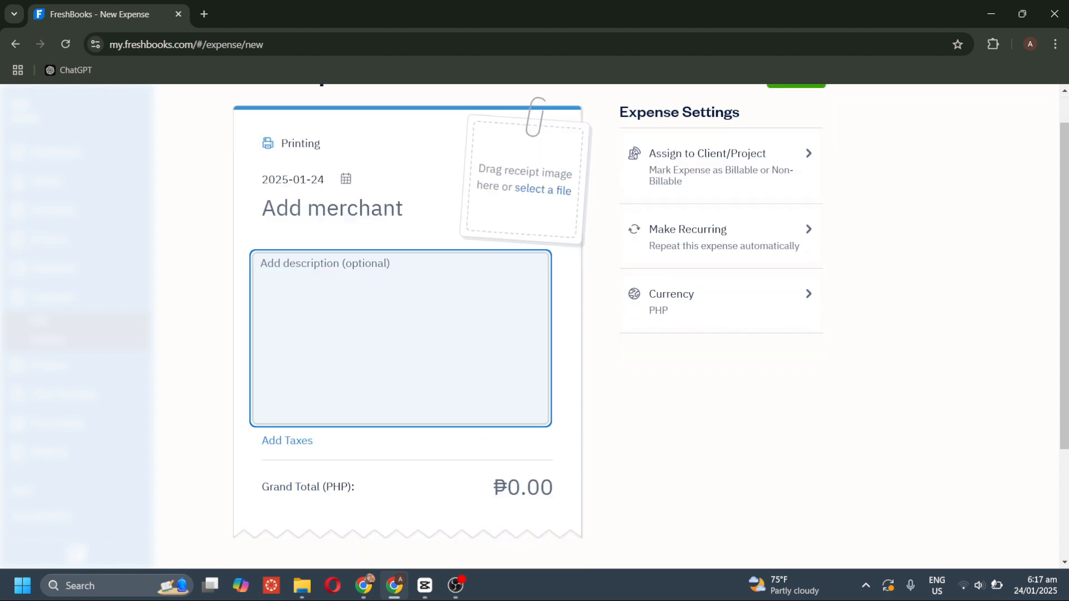
key("Tab")
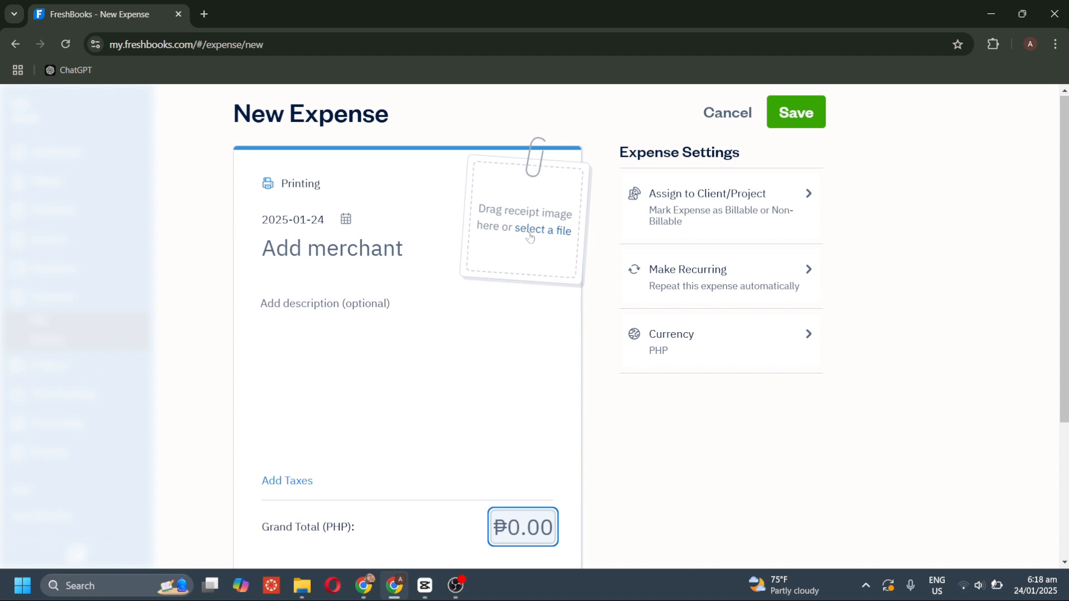
left_click(823, 221)
left_click(818, 221)
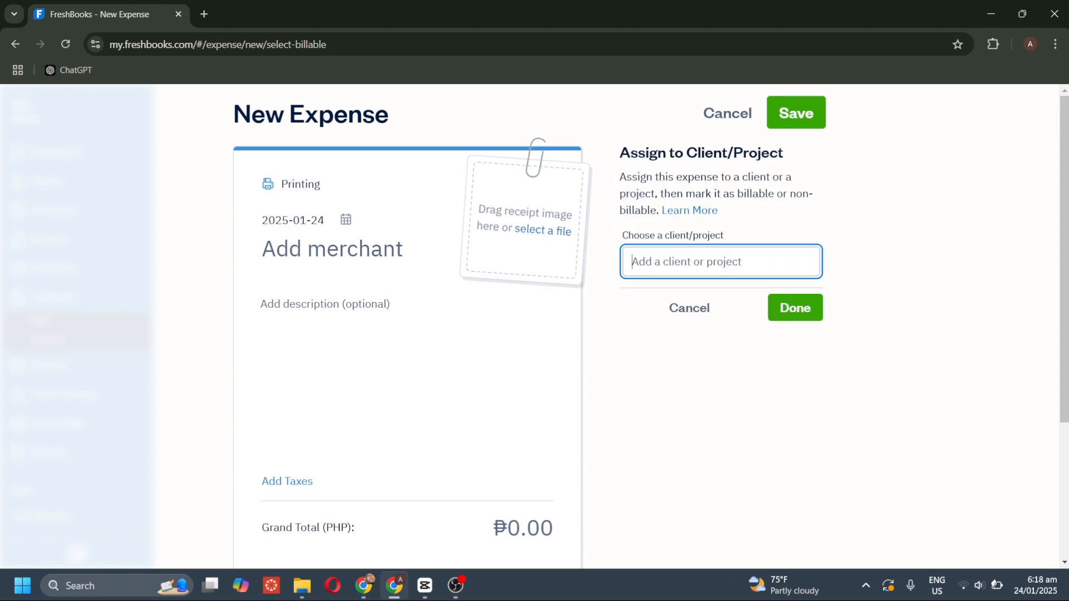
left_click(685, 309)
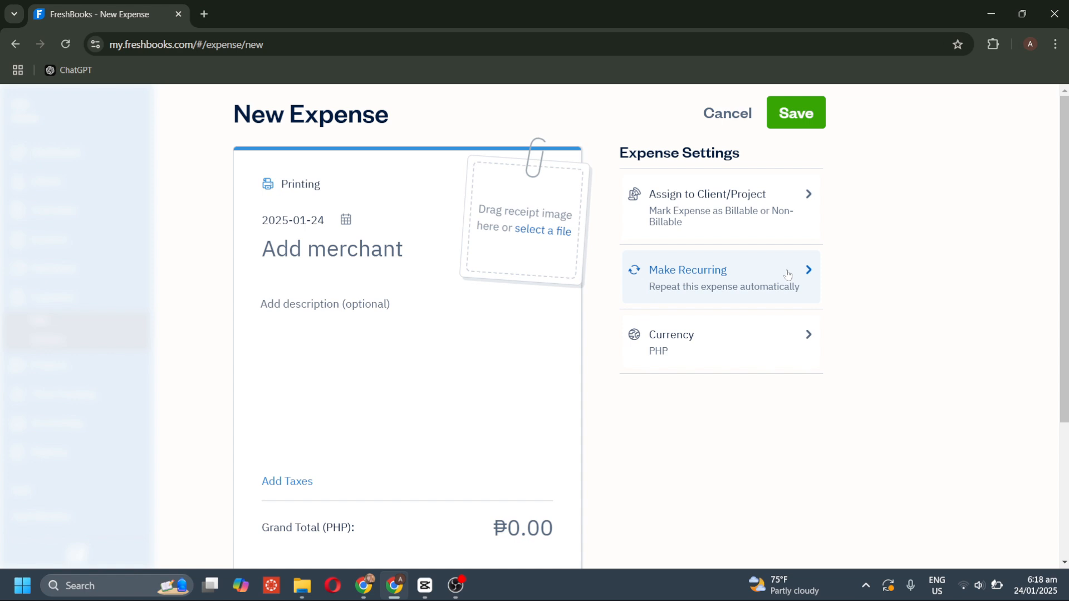
Check the recurring and currency options, keeping PHP, then cancel the expense draft.
left_click(787, 274)
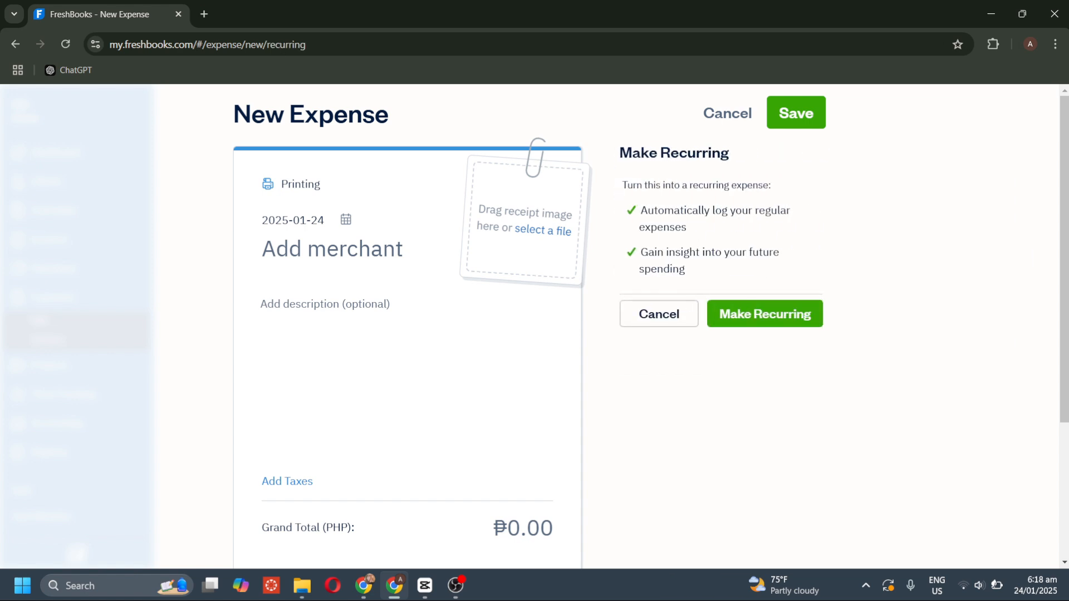
left_click(659, 315)
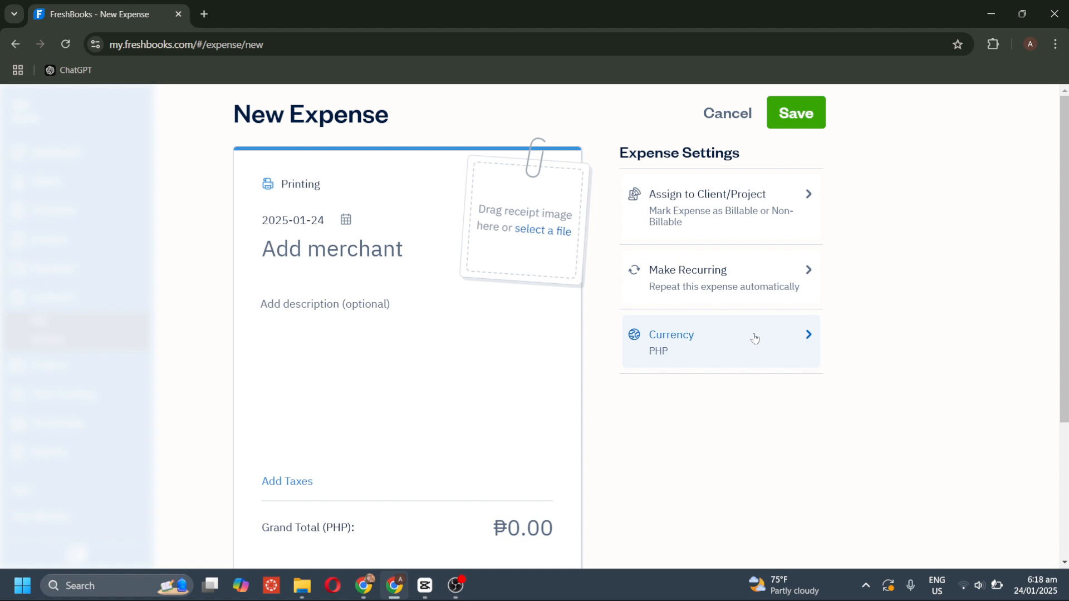
left_click(754, 338)
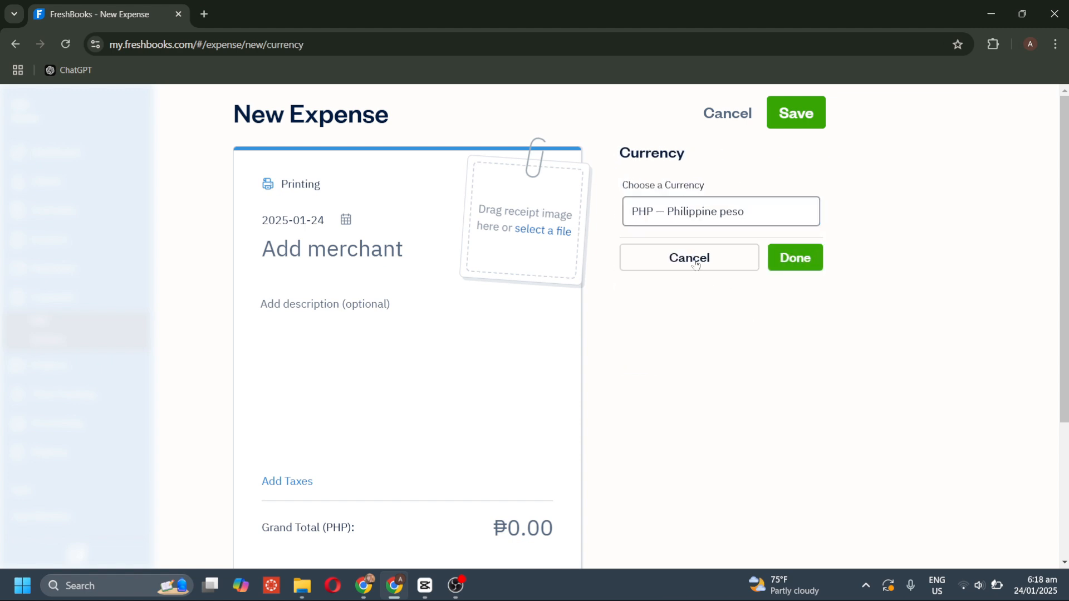
left_click(695, 264)
left_click(740, 113)
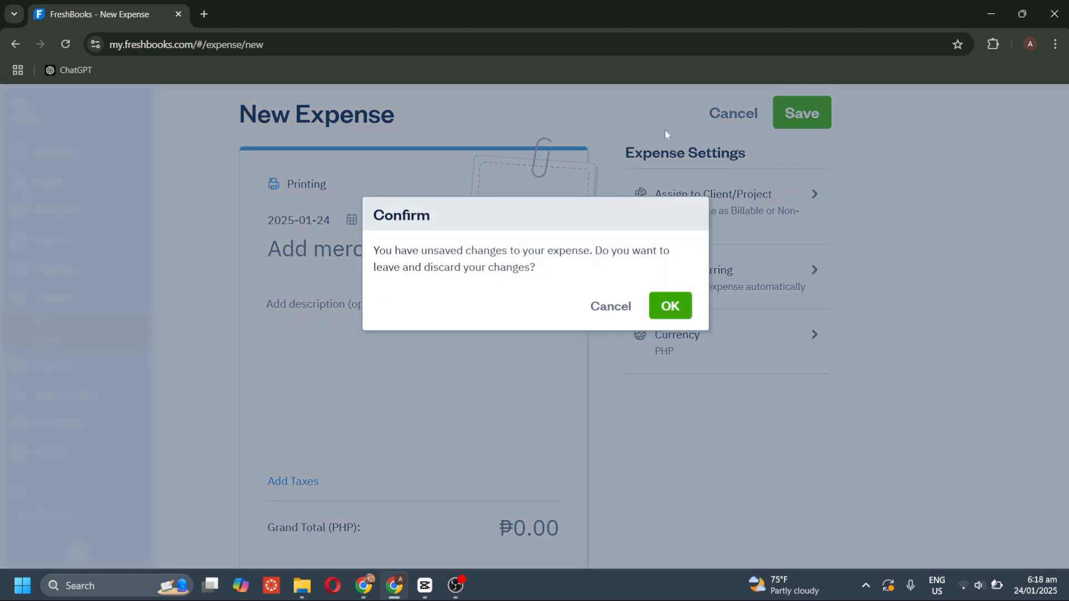
Discard the unsaved expense and view the empty Projects page.
left_click(669, 306)
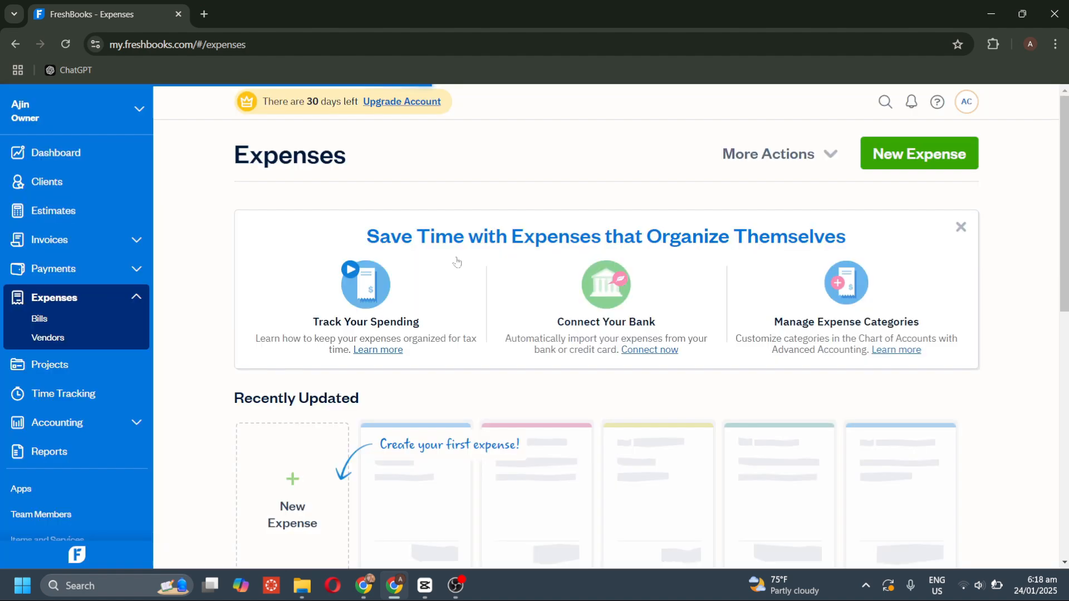
scroll(332, 276, "down", 3)
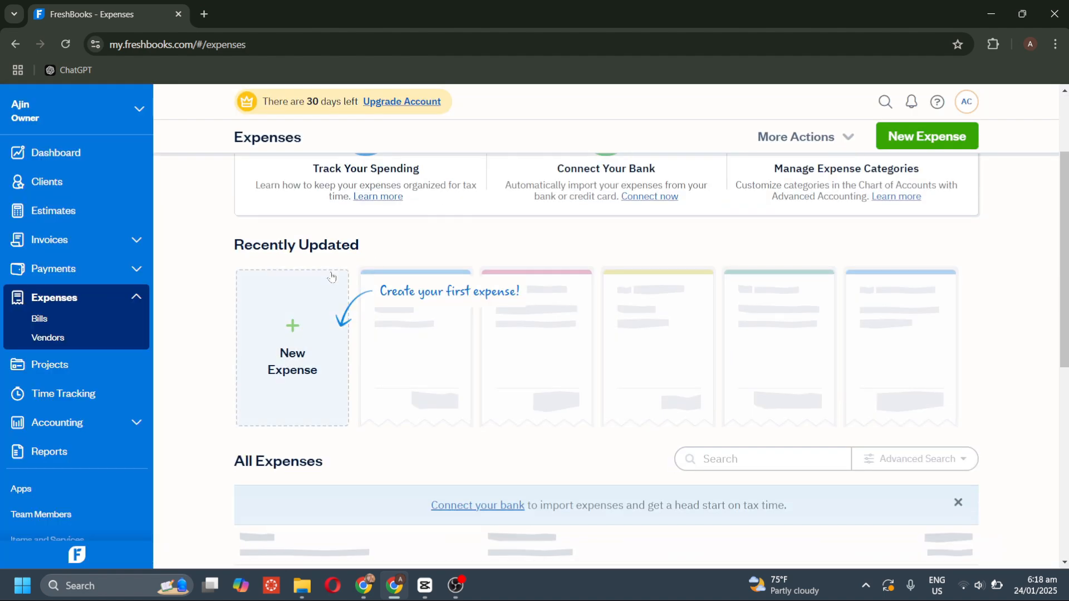
left_click(101, 370)
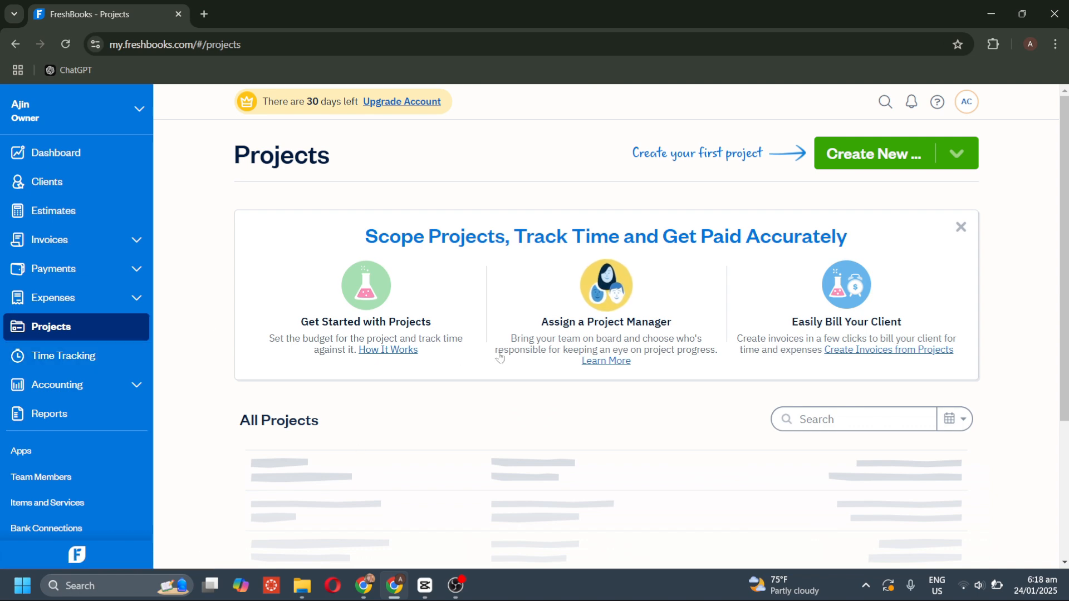
scroll(498, 390, "down", 3)
scroll(499, 356, "up", 3)
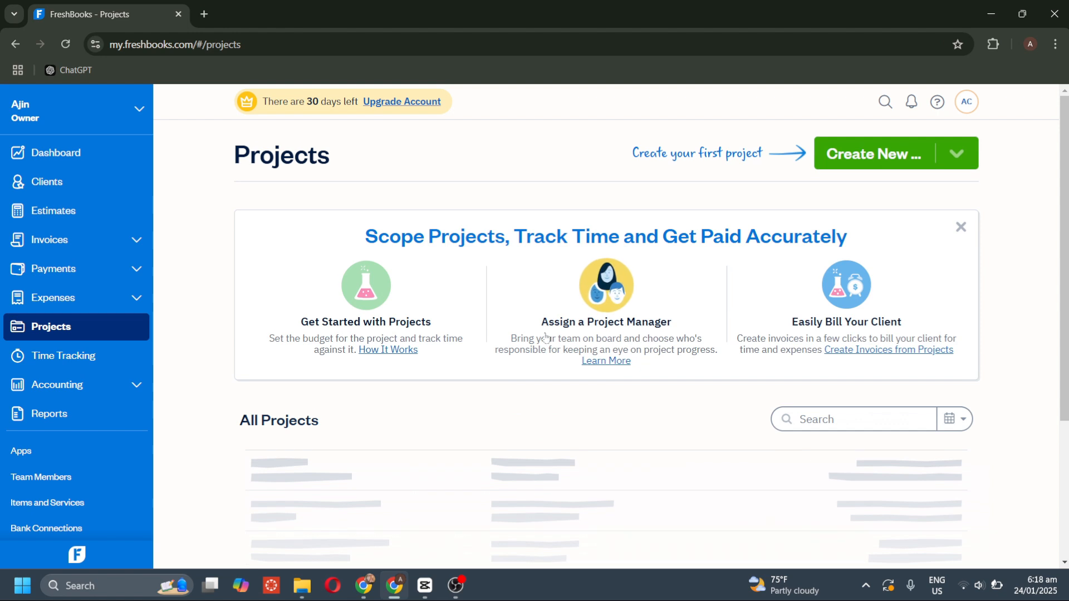
left_click(835, 147)
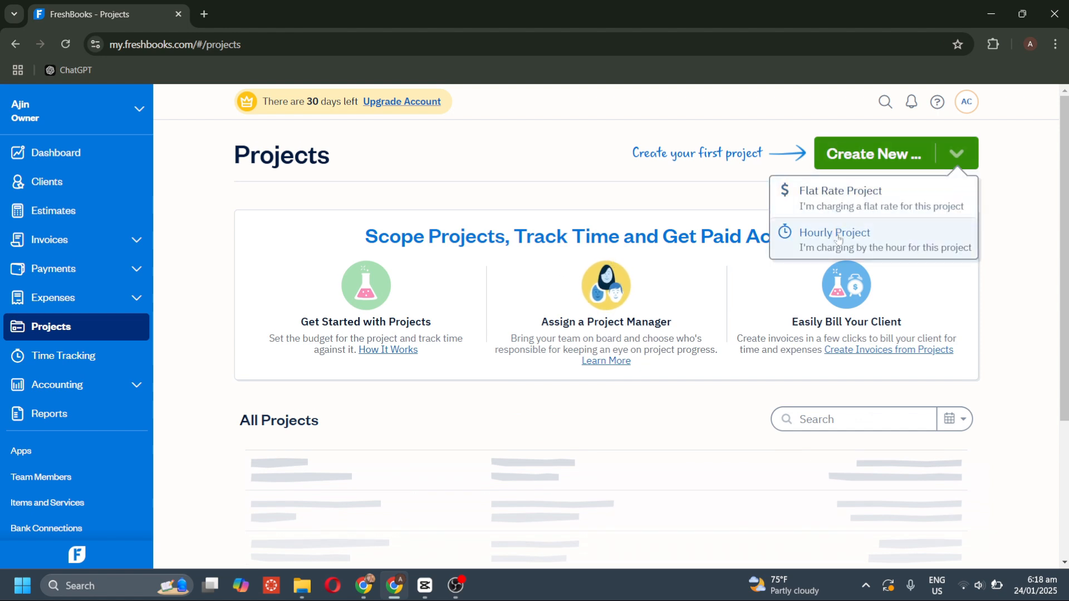
left_click(845, 210)
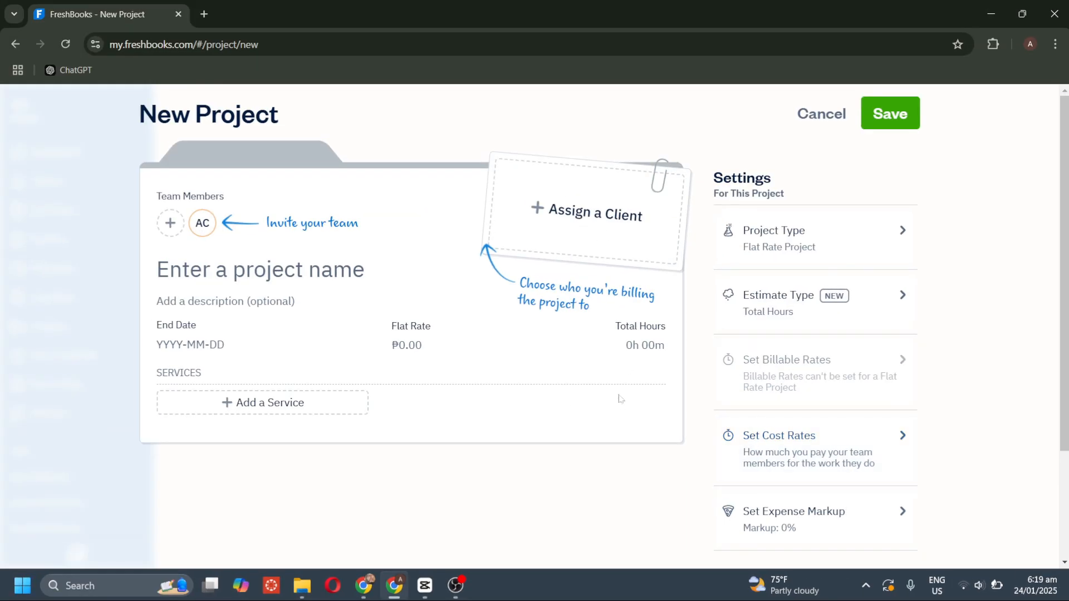
scroll(619, 399, "left", 5)
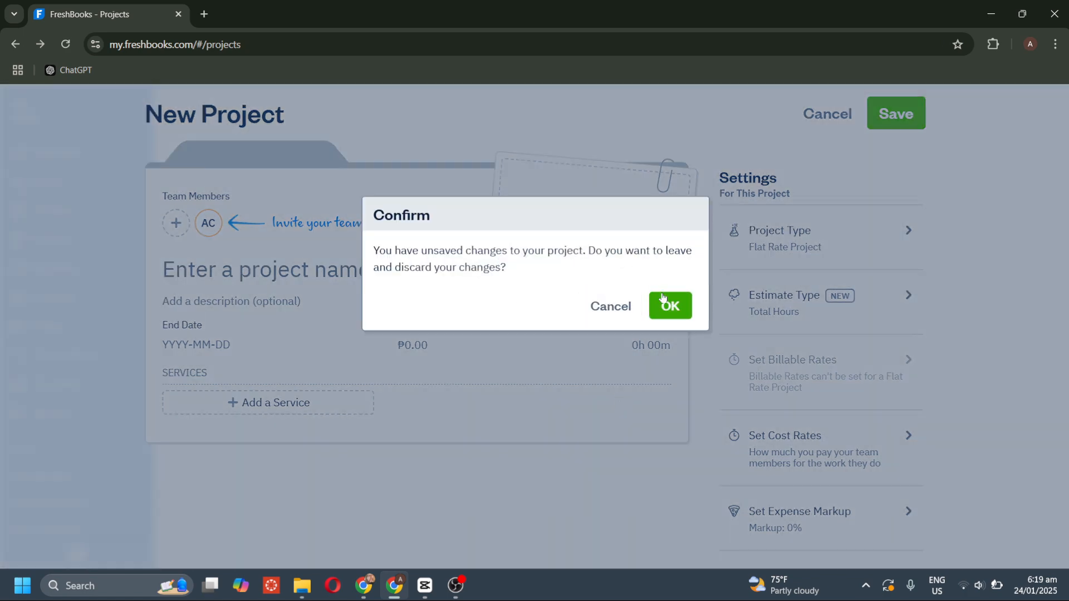
left_click(663, 302)
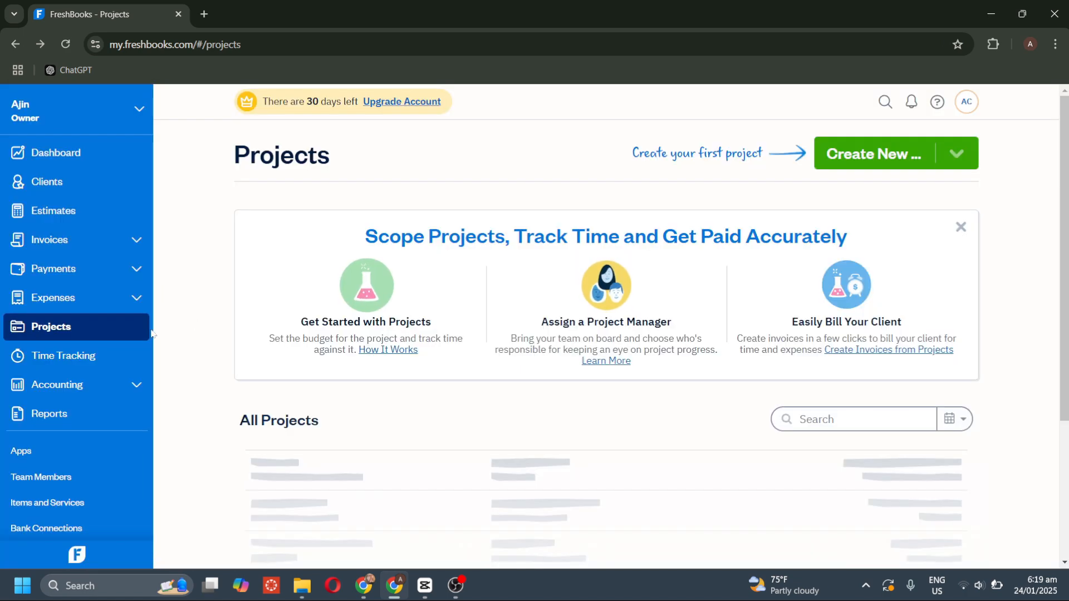
Start a new time entry in Time Tracking for client AWQ.
left_click(105, 354)
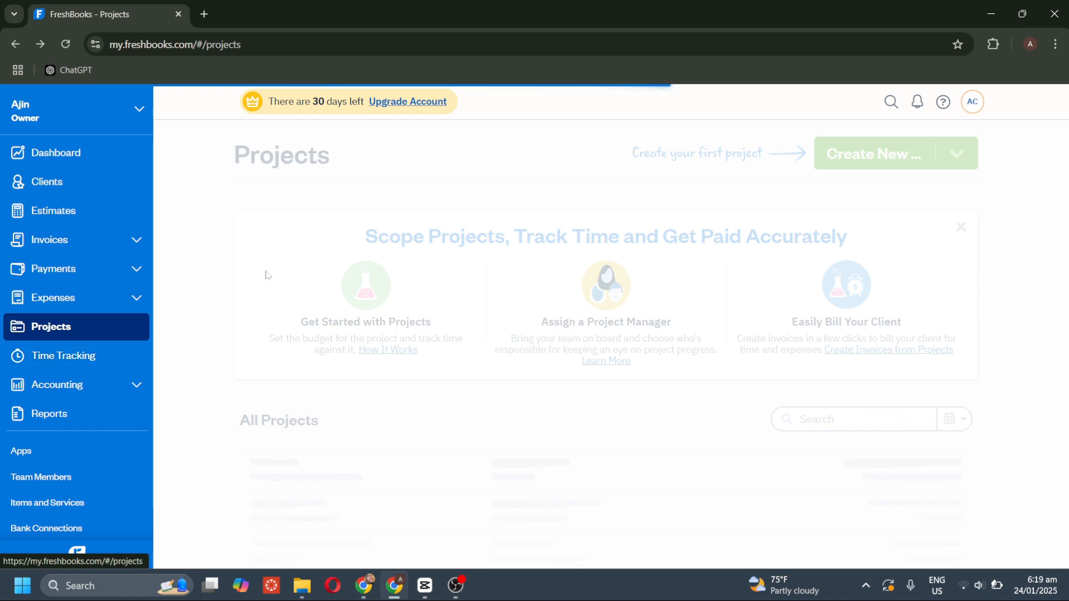
scroll(445, 343, "down", 4)
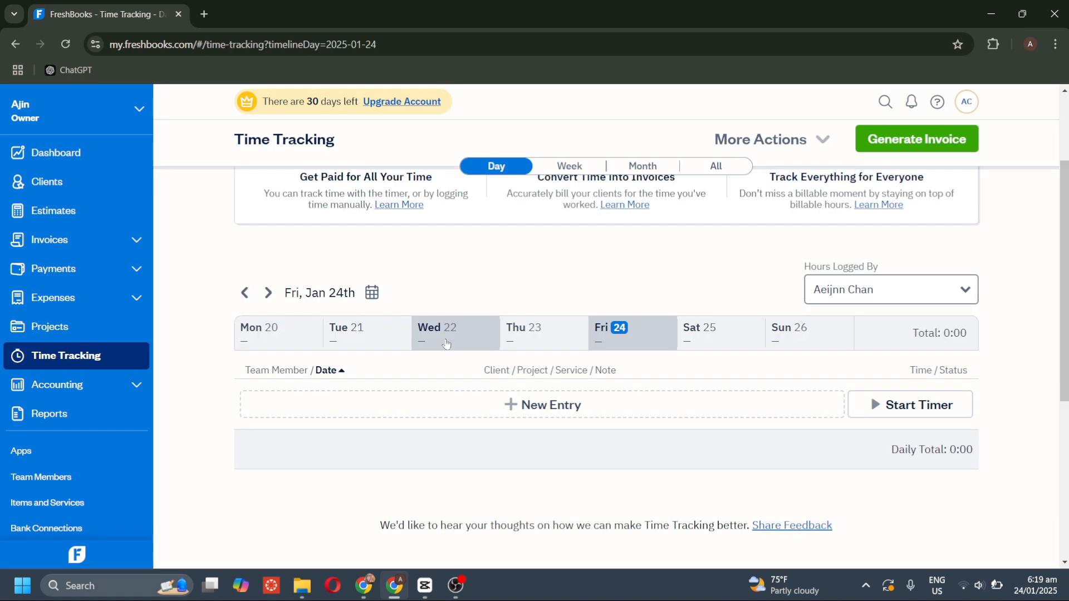
scroll(445, 342, "up", 4)
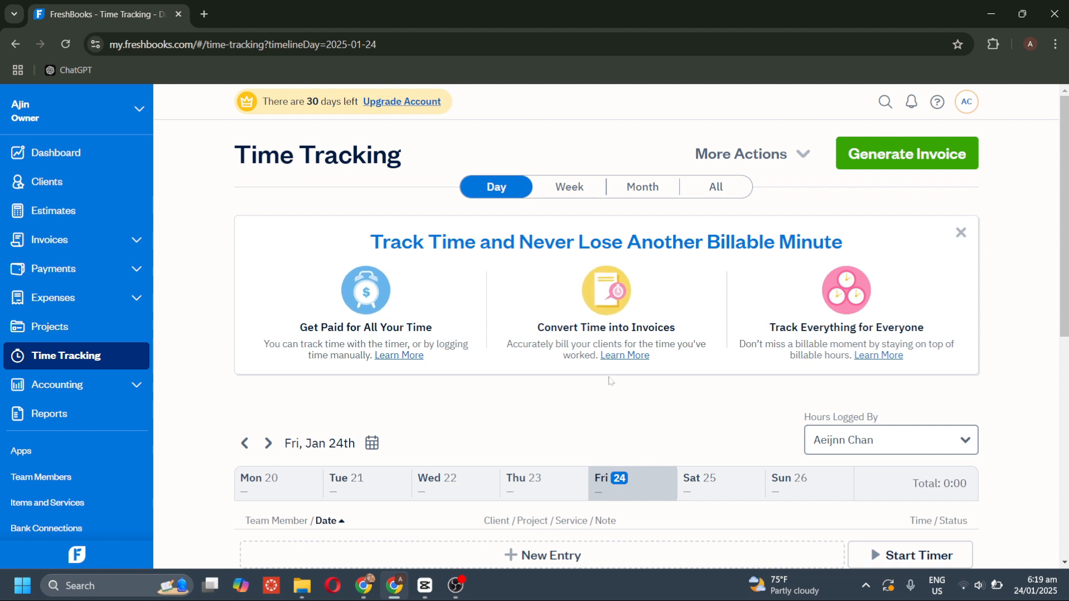
scroll(611, 381, "down", 1)
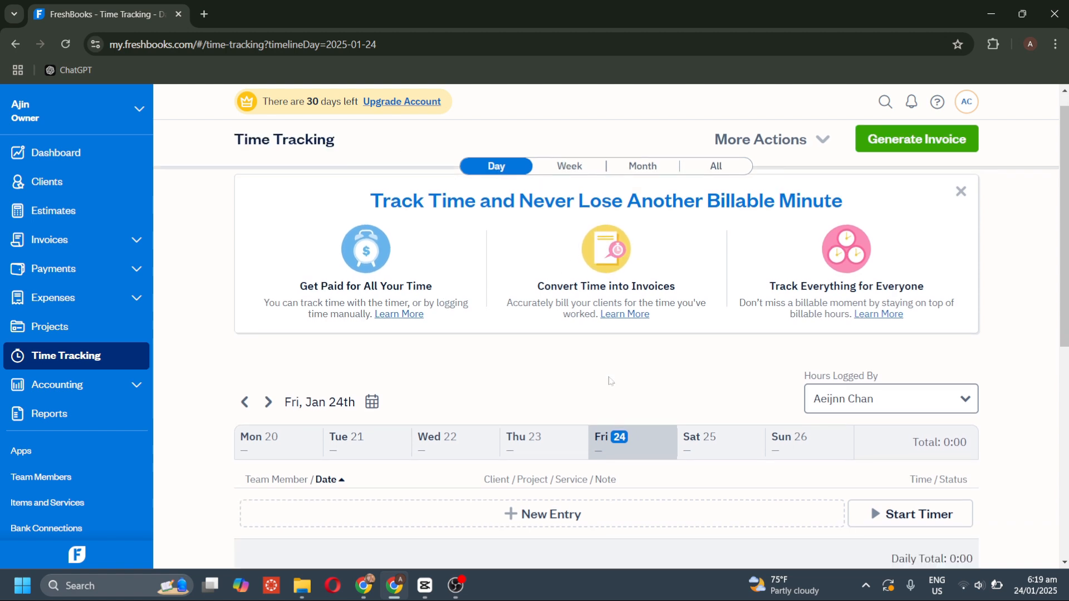
scroll(610, 381, "down", 2)
left_click(594, 427)
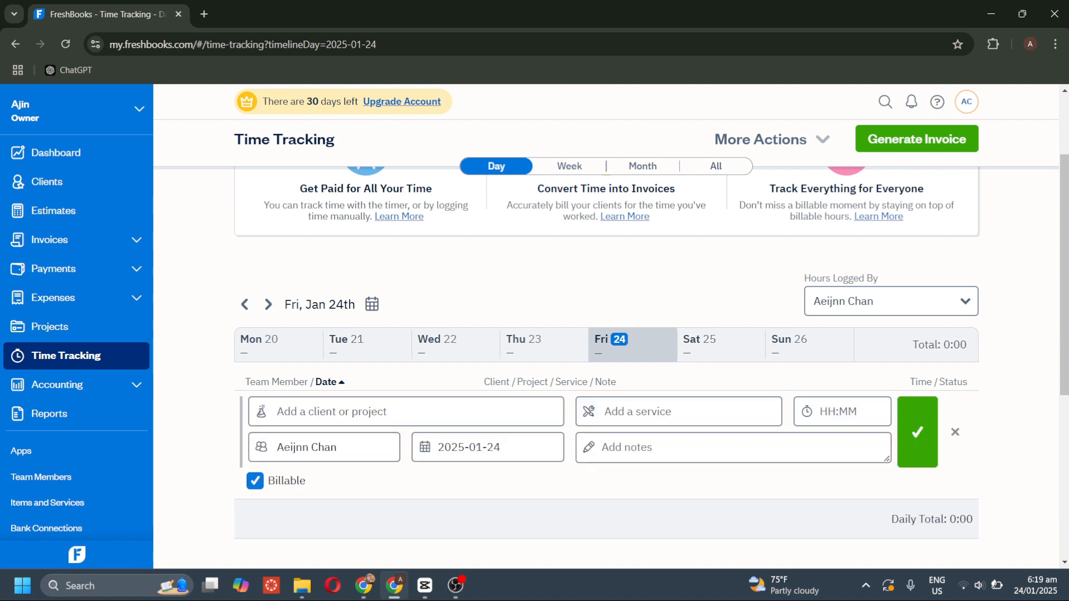
left_click(406, 411)
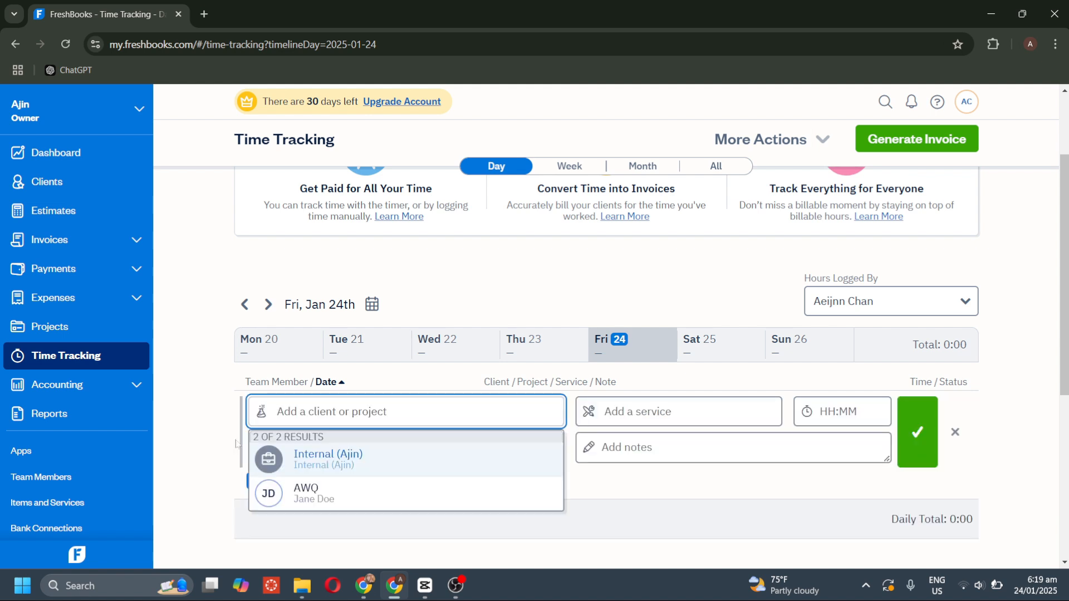
left_click(321, 491)
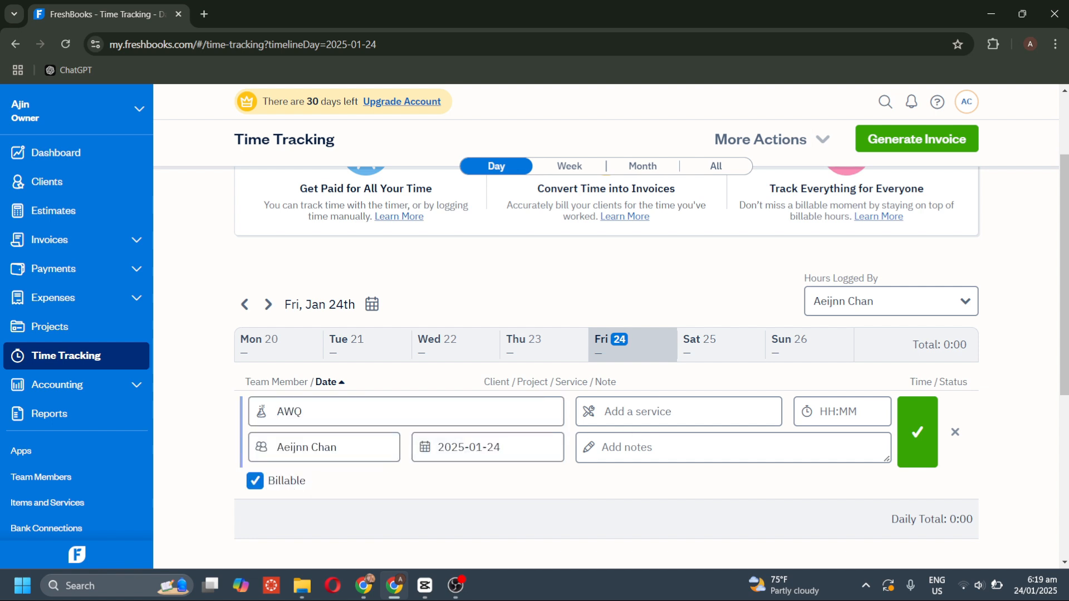
Log 2:00 of Editing service, save it, and reopen the entry for editing.
scroll(855, 414, "down", 1)
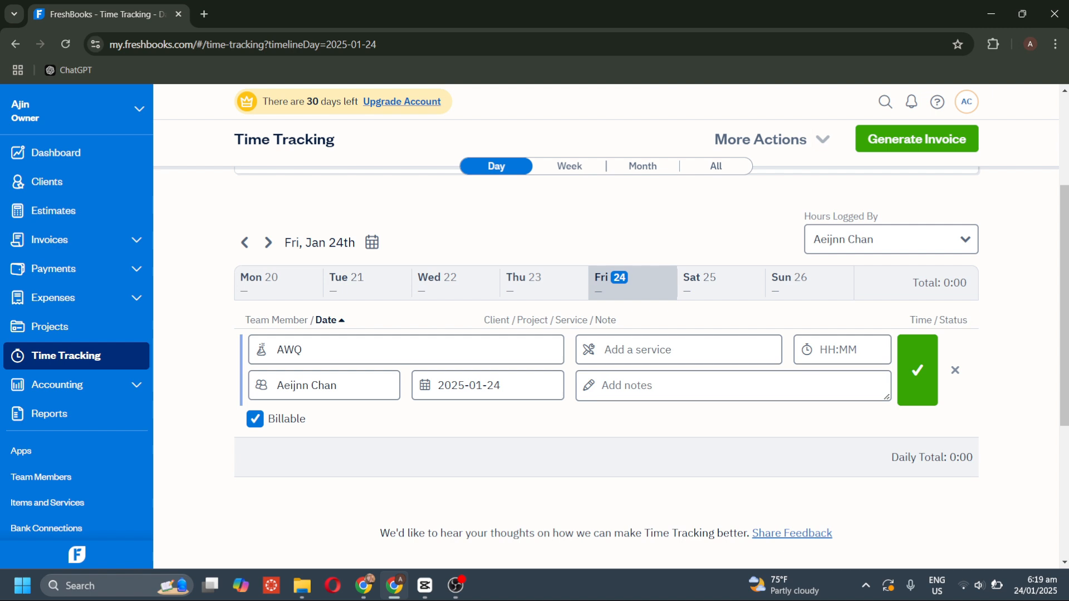
left_click(668, 350)
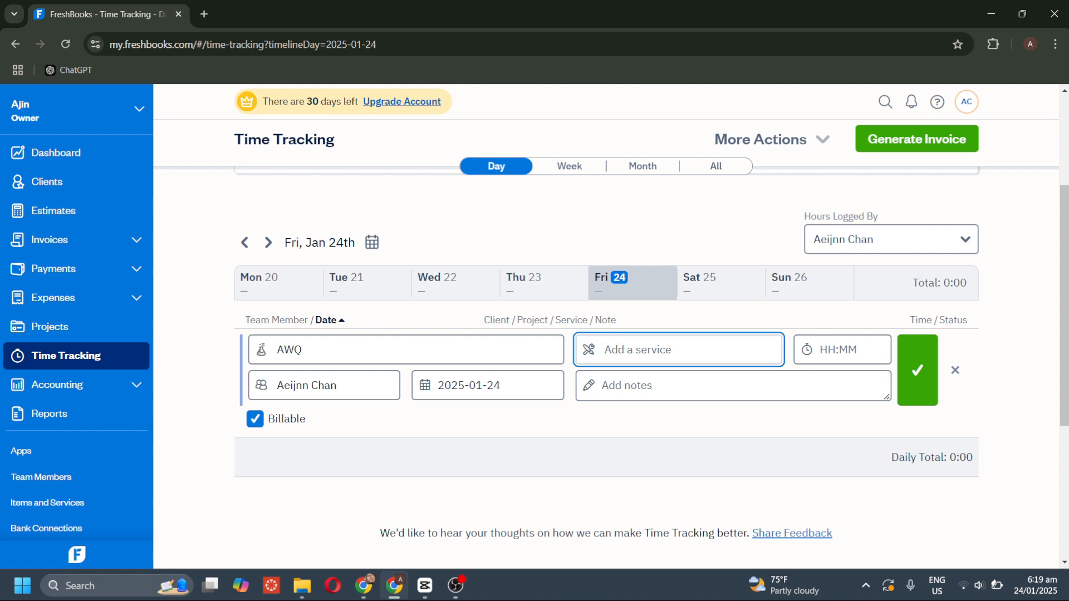
type("Editing")
key("Tab")
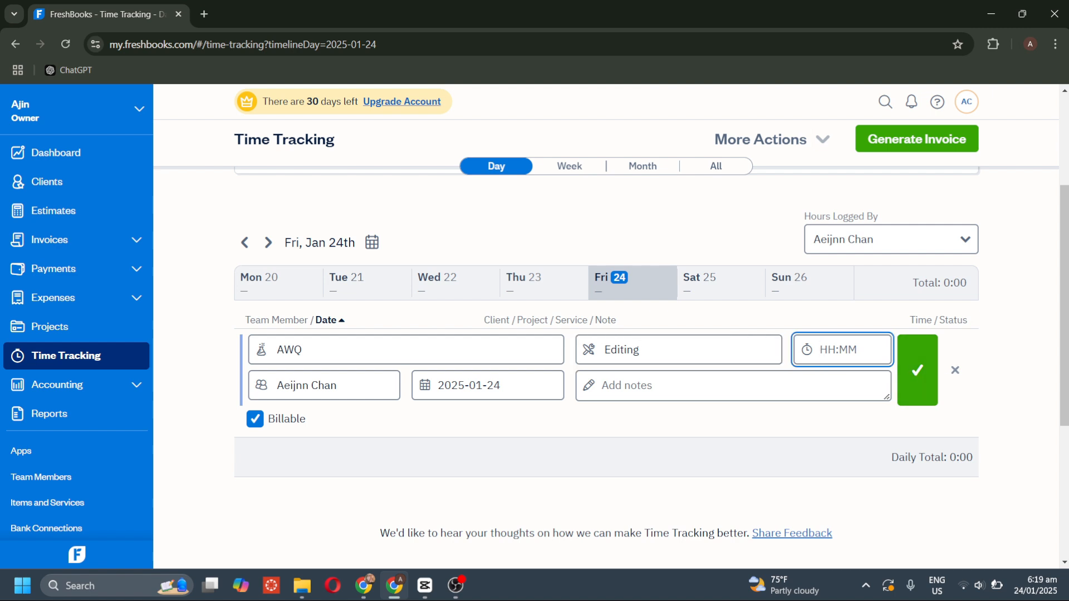
type("2:00")
left_click(922, 361)
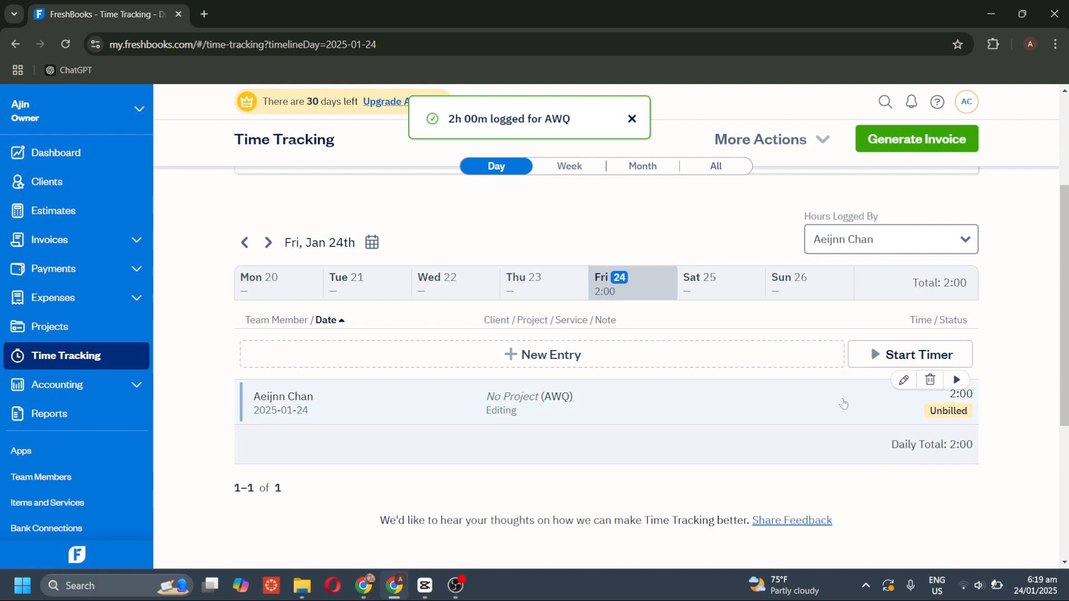
left_click(945, 412)
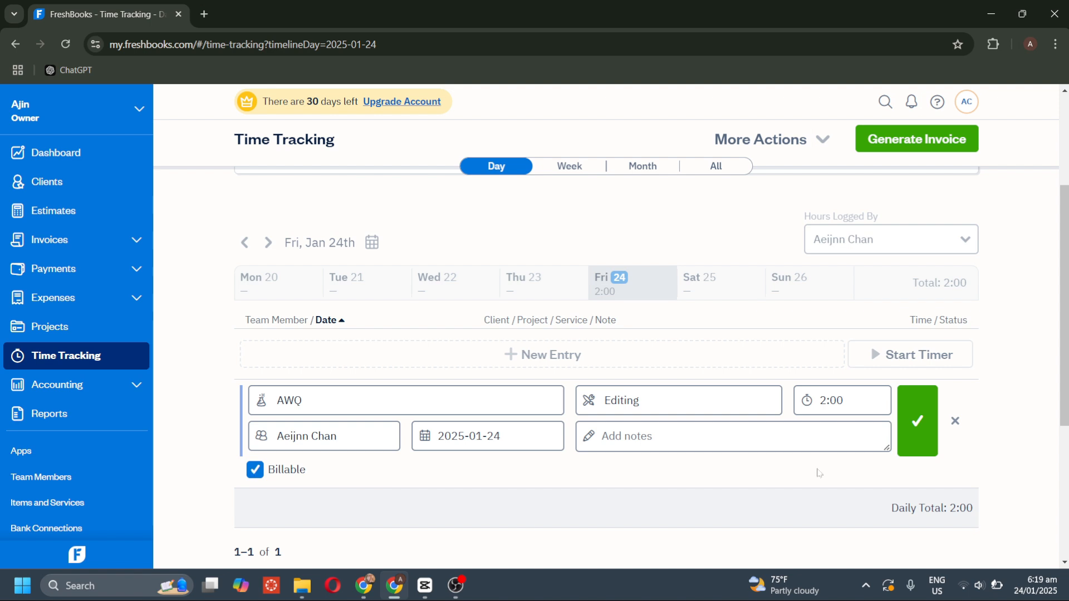
Save the 2:00 AWQ Editing entry again with Billable ticked.
left_click(922, 424)
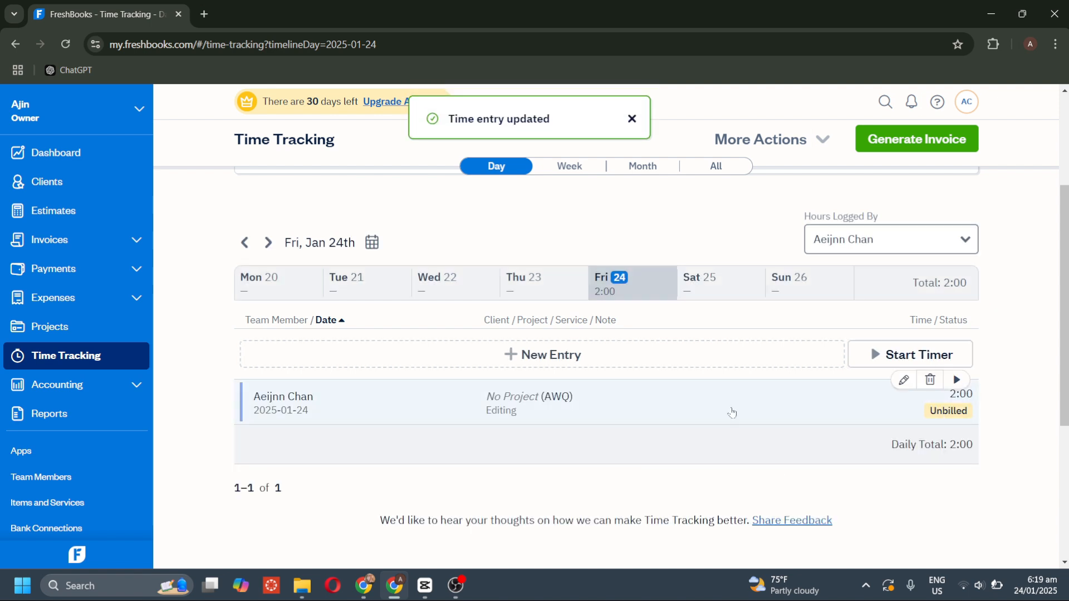
scroll(736, 417, "down", 2)
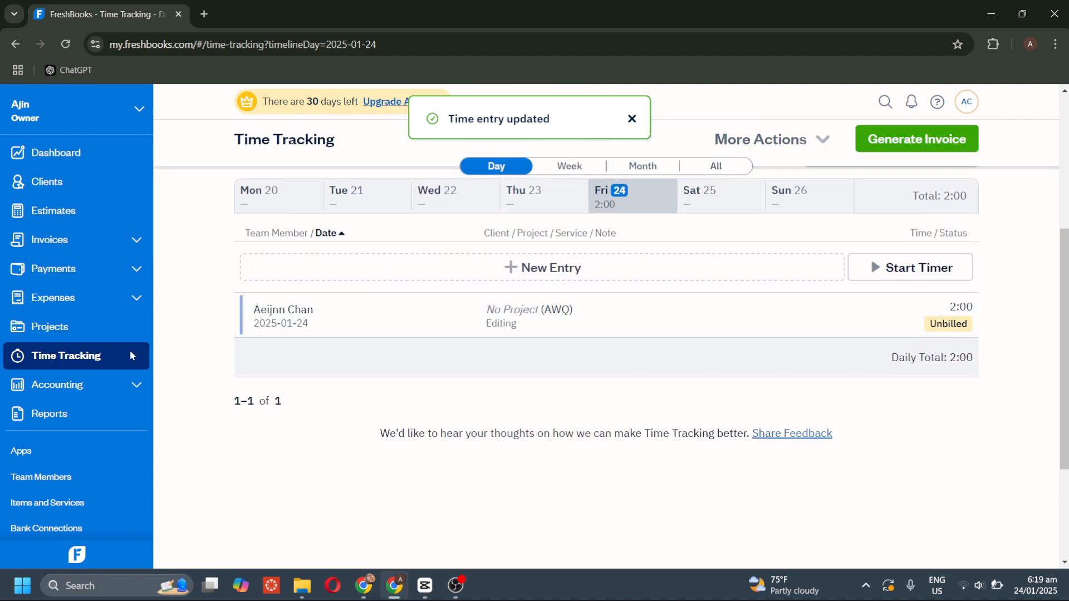
Pass through Accounting to Reports and browse the invoice, expense and payments report lists.
left_click(104, 384)
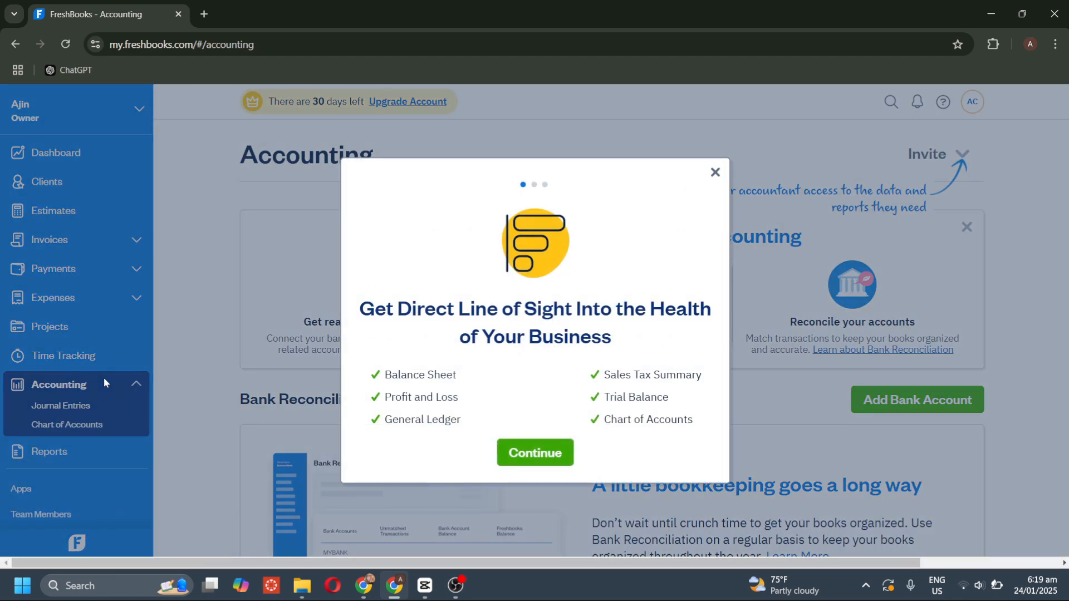
left_click(119, 451)
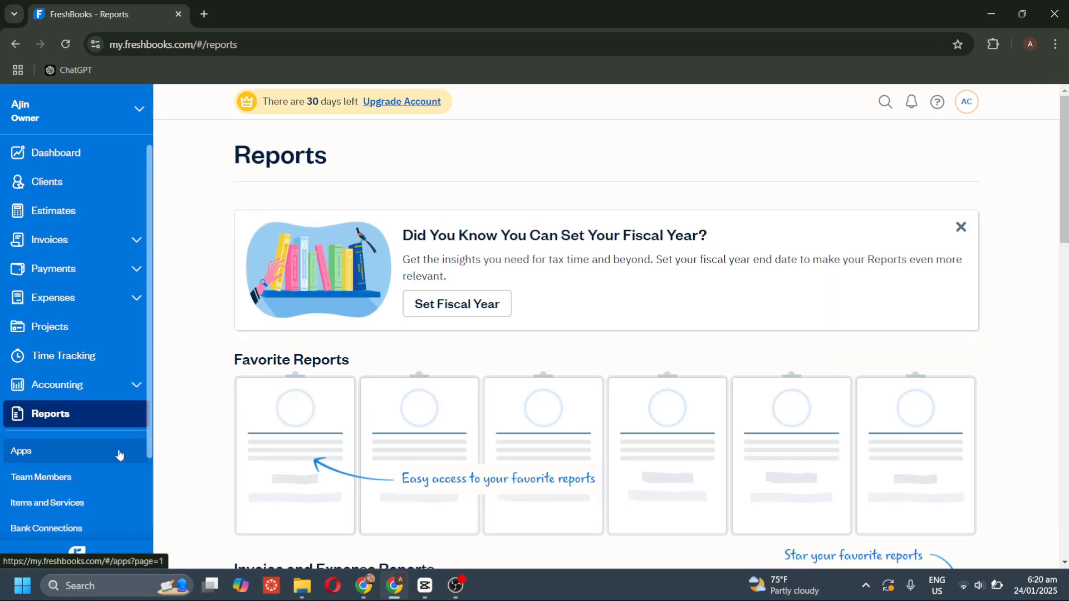
scroll(351, 388, "down", 6)
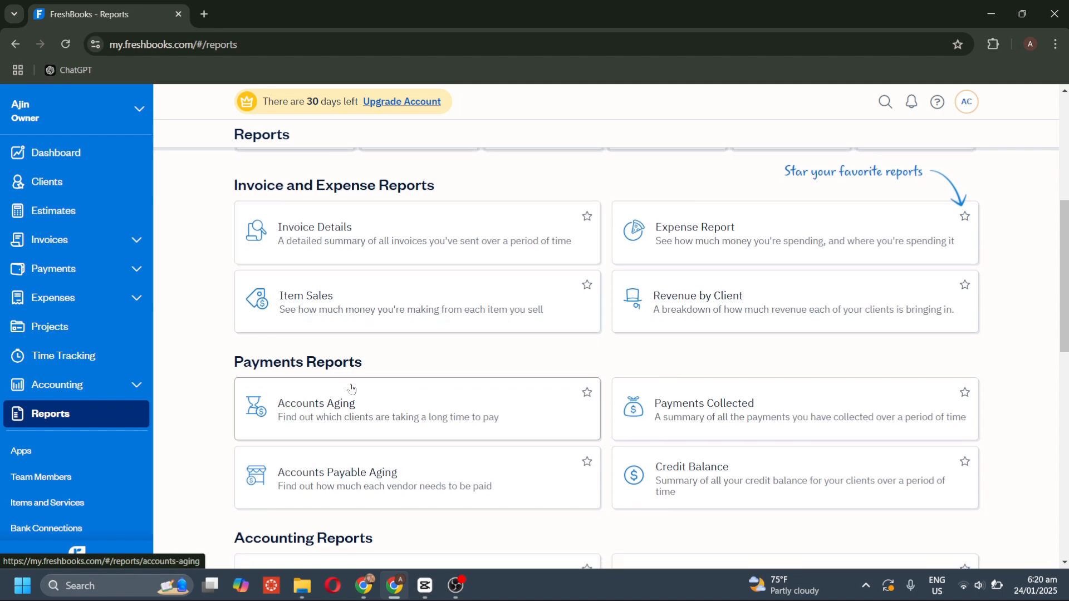
scroll(351, 389, "down", 4)
scroll(351, 389, "down", 4)
scroll(351, 390, "up", 7)
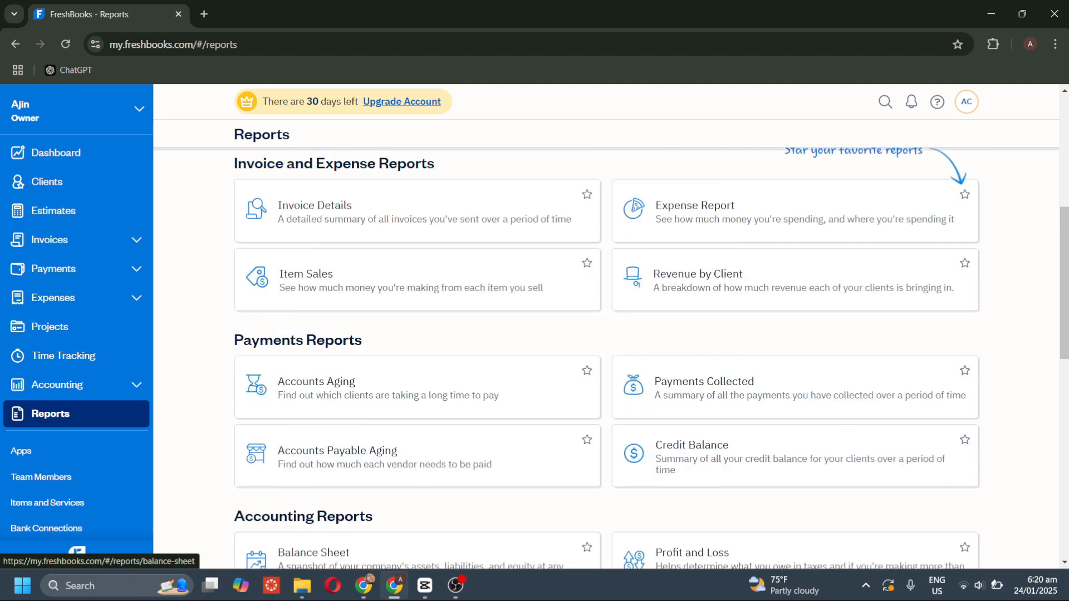
scroll(351, 389, "up", 5)
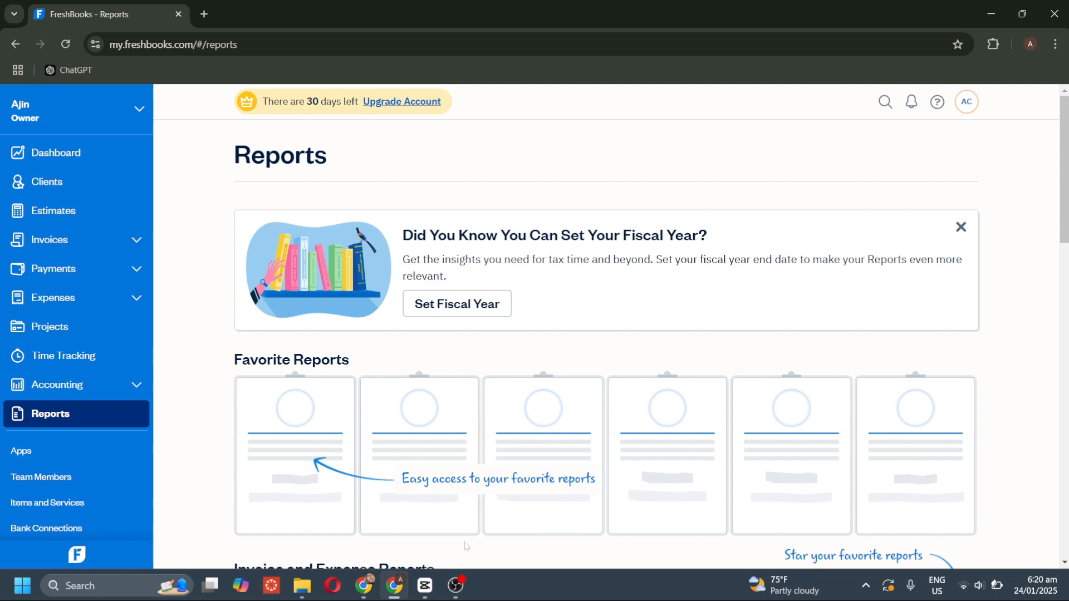